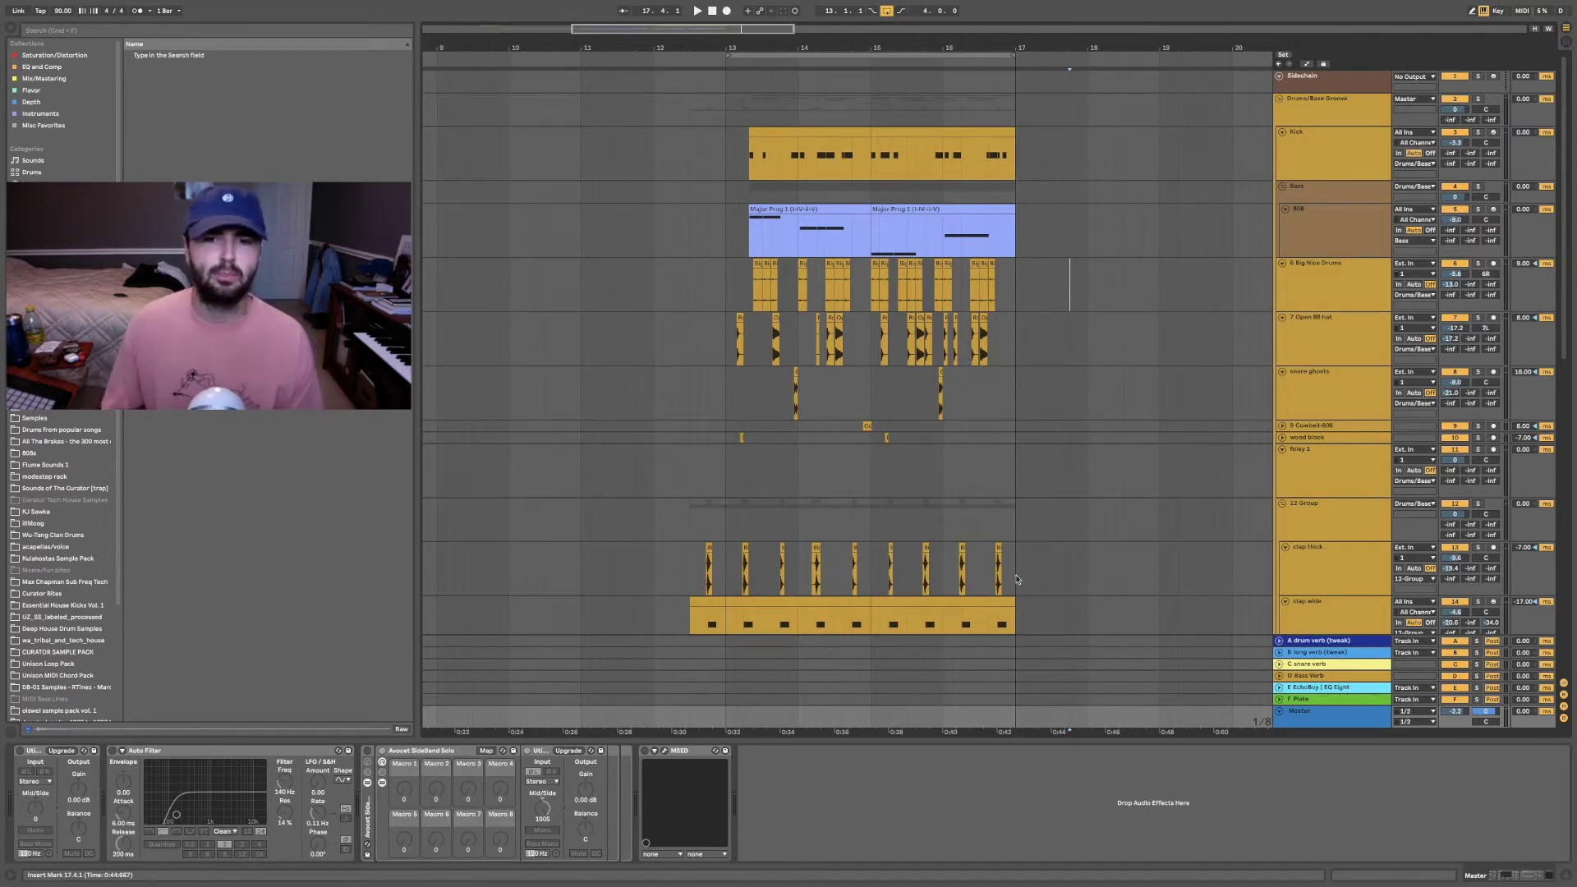
Step: Open the LES device menu in the empty device chain to show its Effects and Instruments lists
{"action": "right_click", "coordinate": [799, 768]}
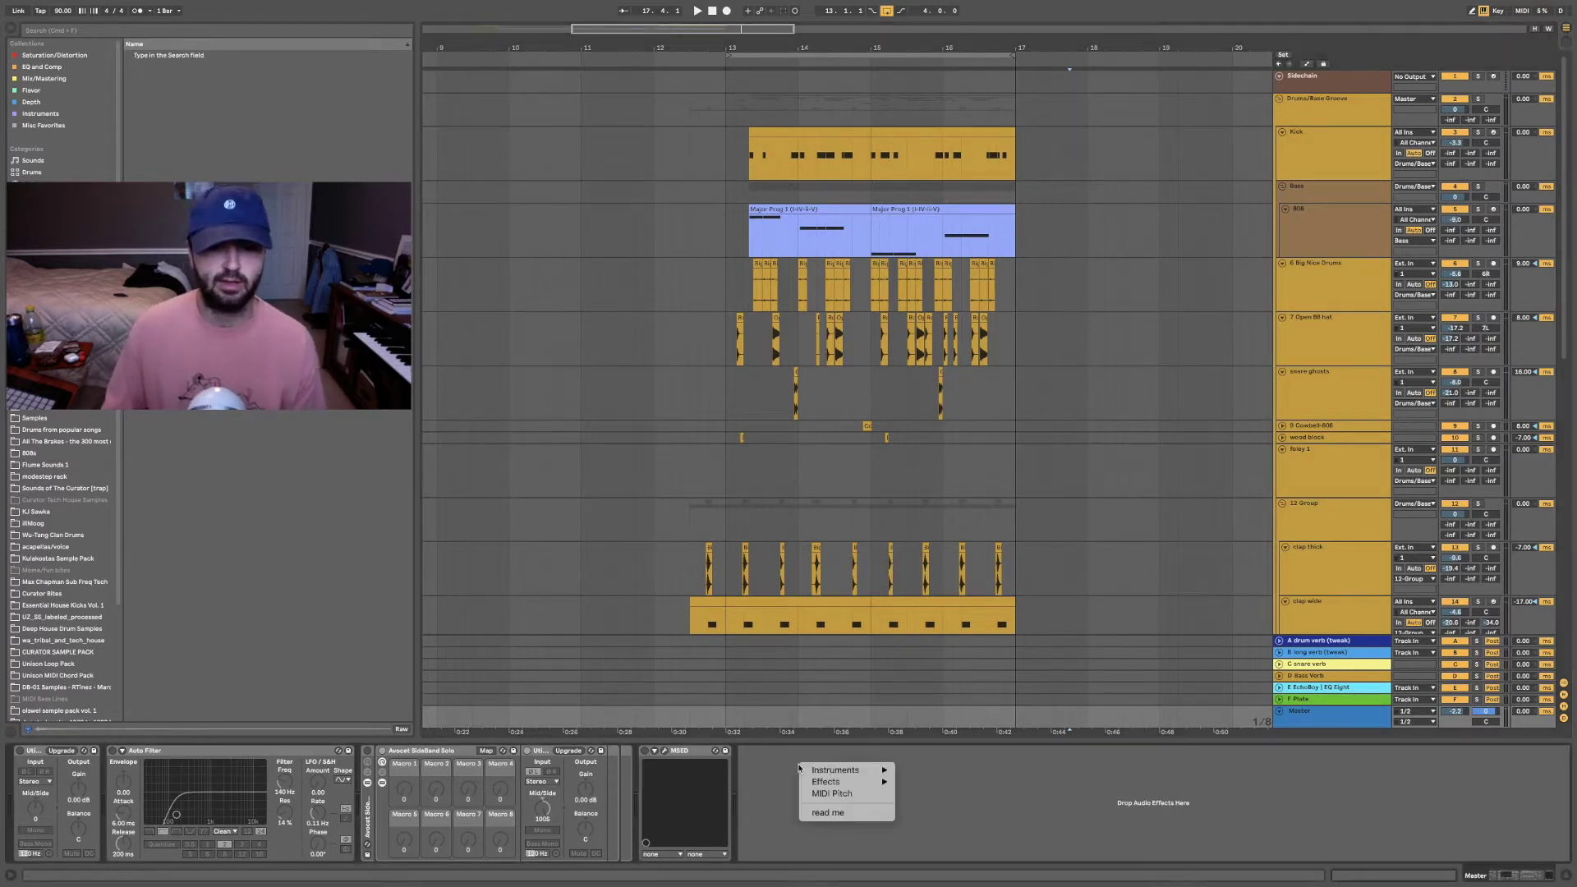
{"action": "mouse_move", "coordinate": [827, 782]}
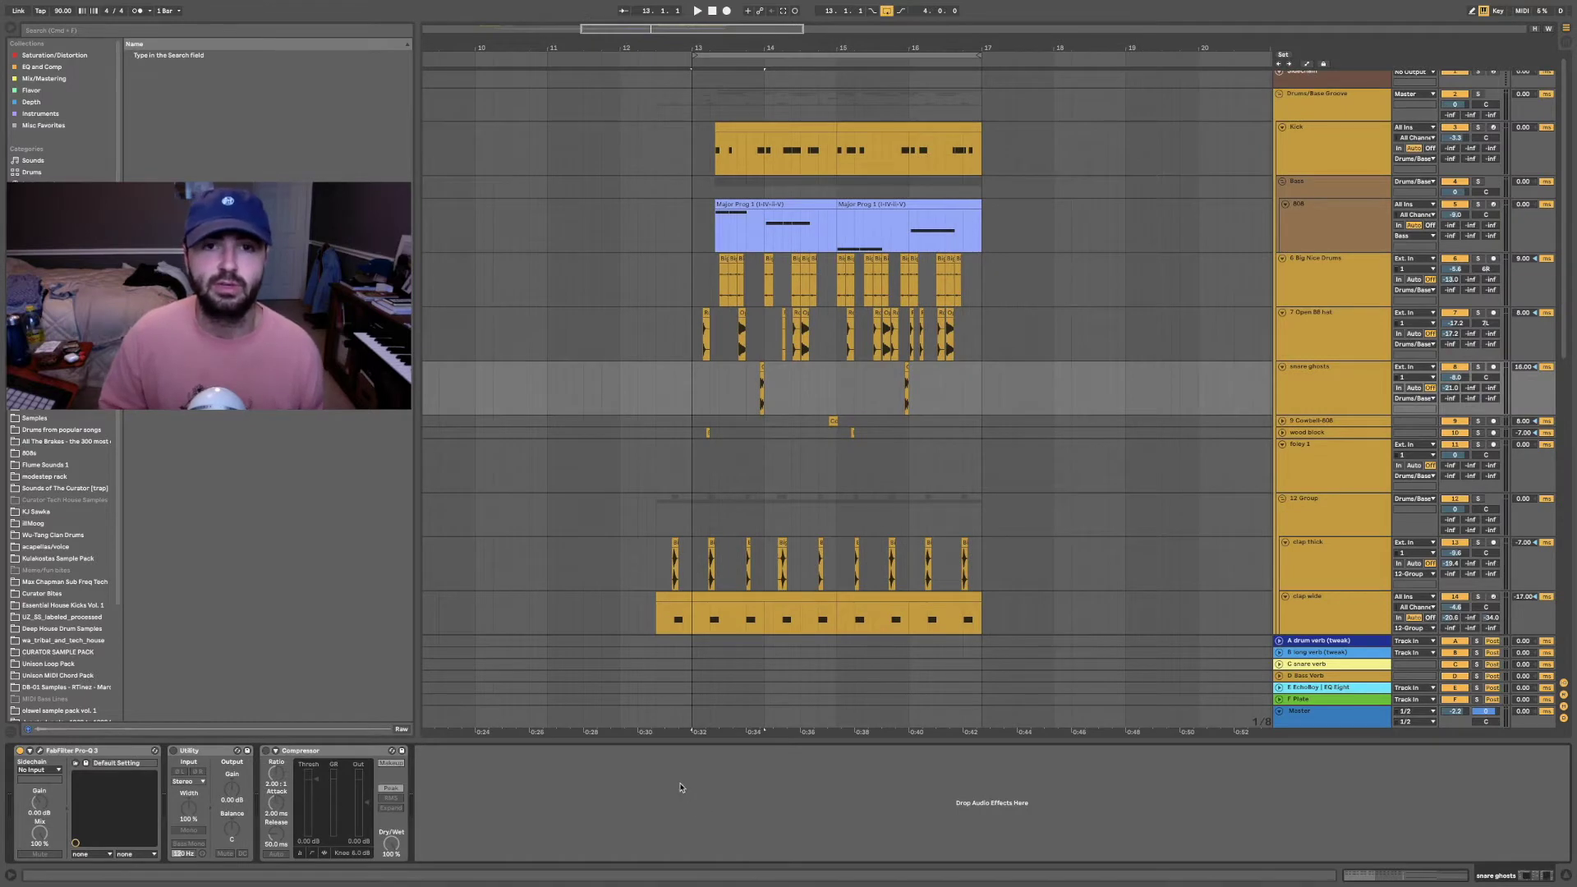
{"action": "right_click", "coordinate": [680, 777]}
{"action": "mouse_move", "coordinate": [719, 780]}
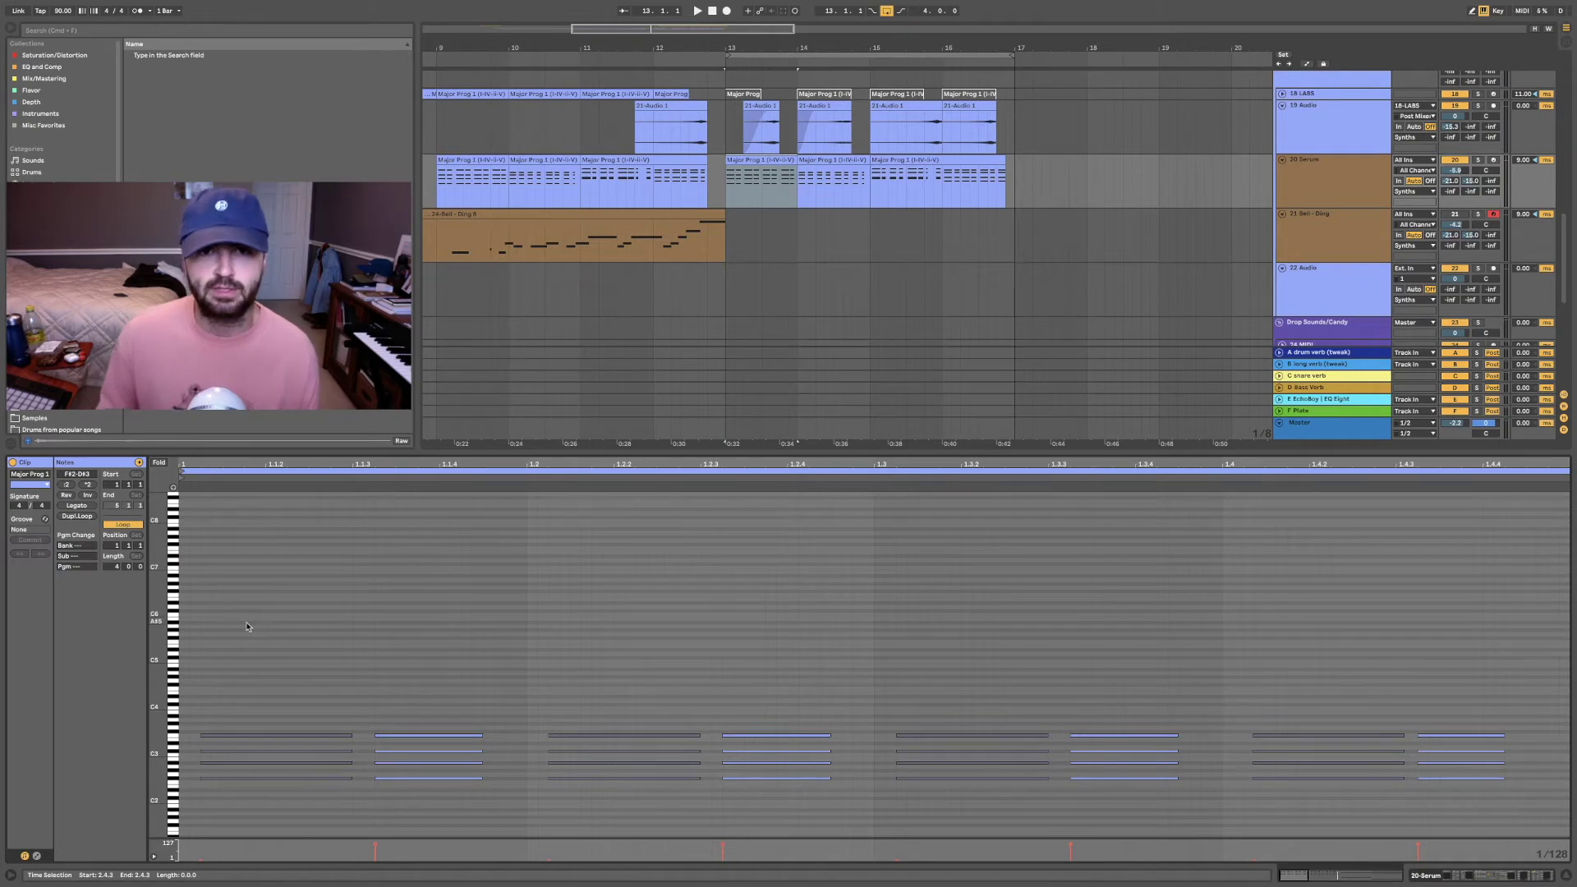
Step: Insert the Major/Ionian scale into the clip from the piano roll's Scales menu
{"action": "right_click", "coordinate": [246, 627]}
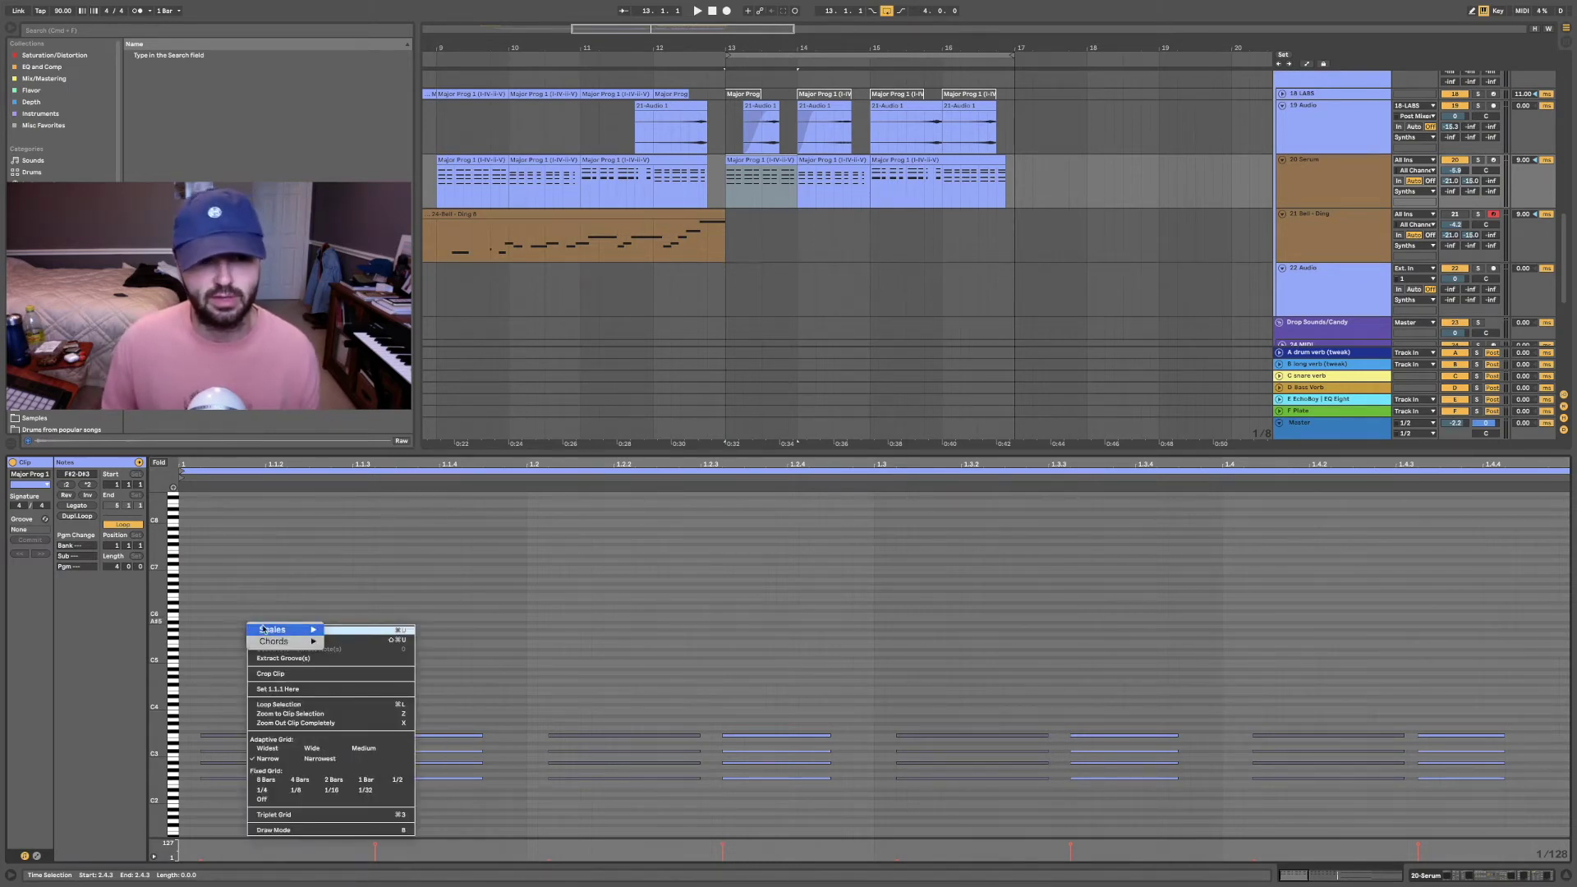
{"action": "mouse_move", "coordinate": [268, 630]}
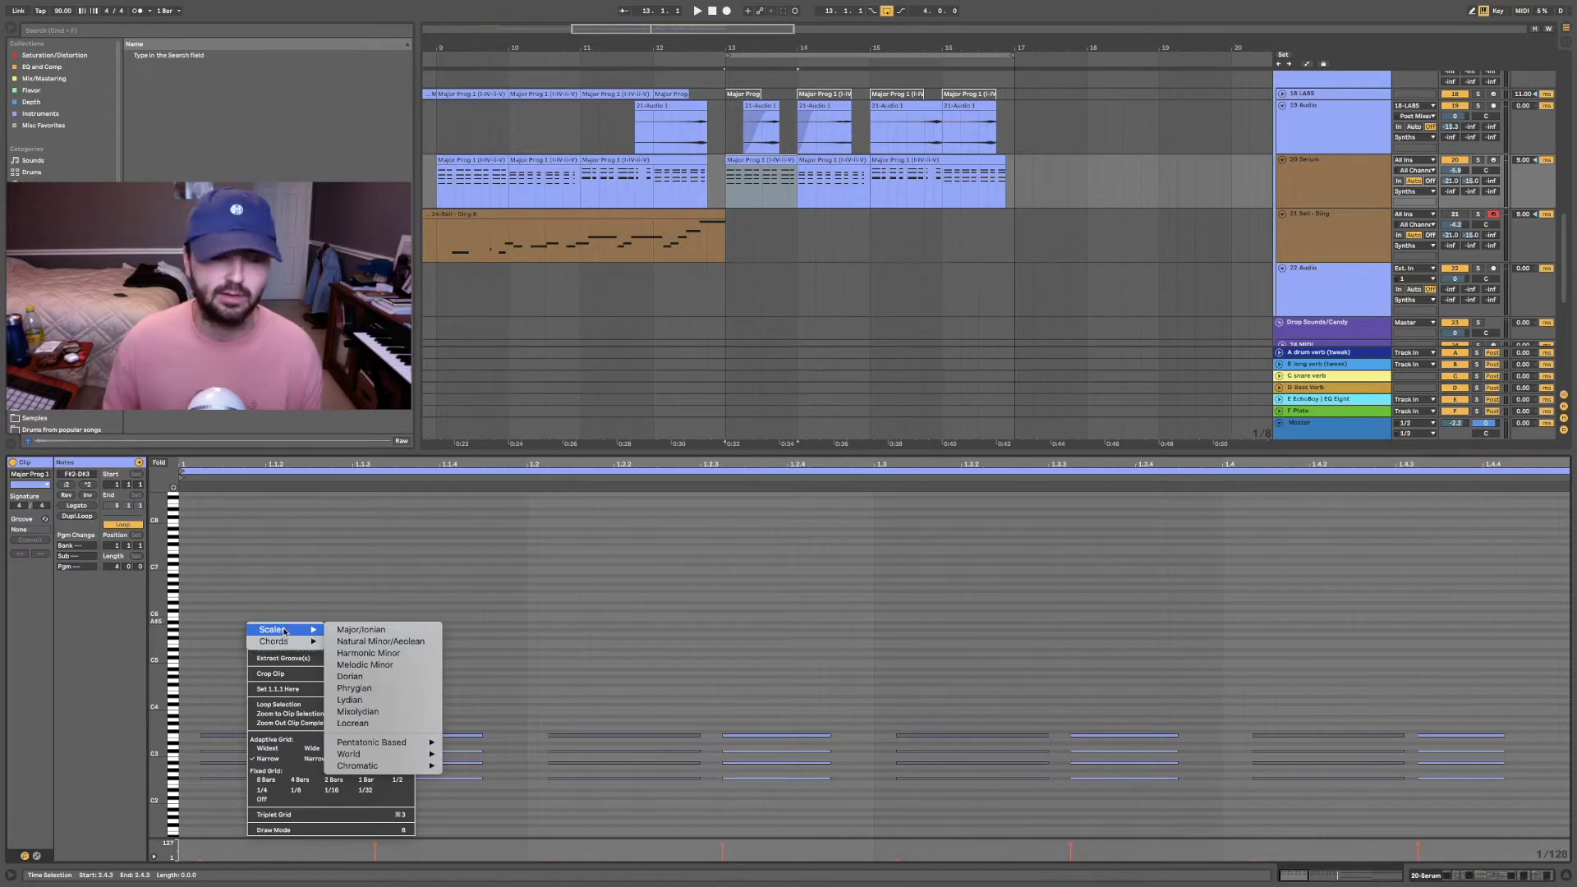
{"action": "left_click", "coordinate": [374, 641]}
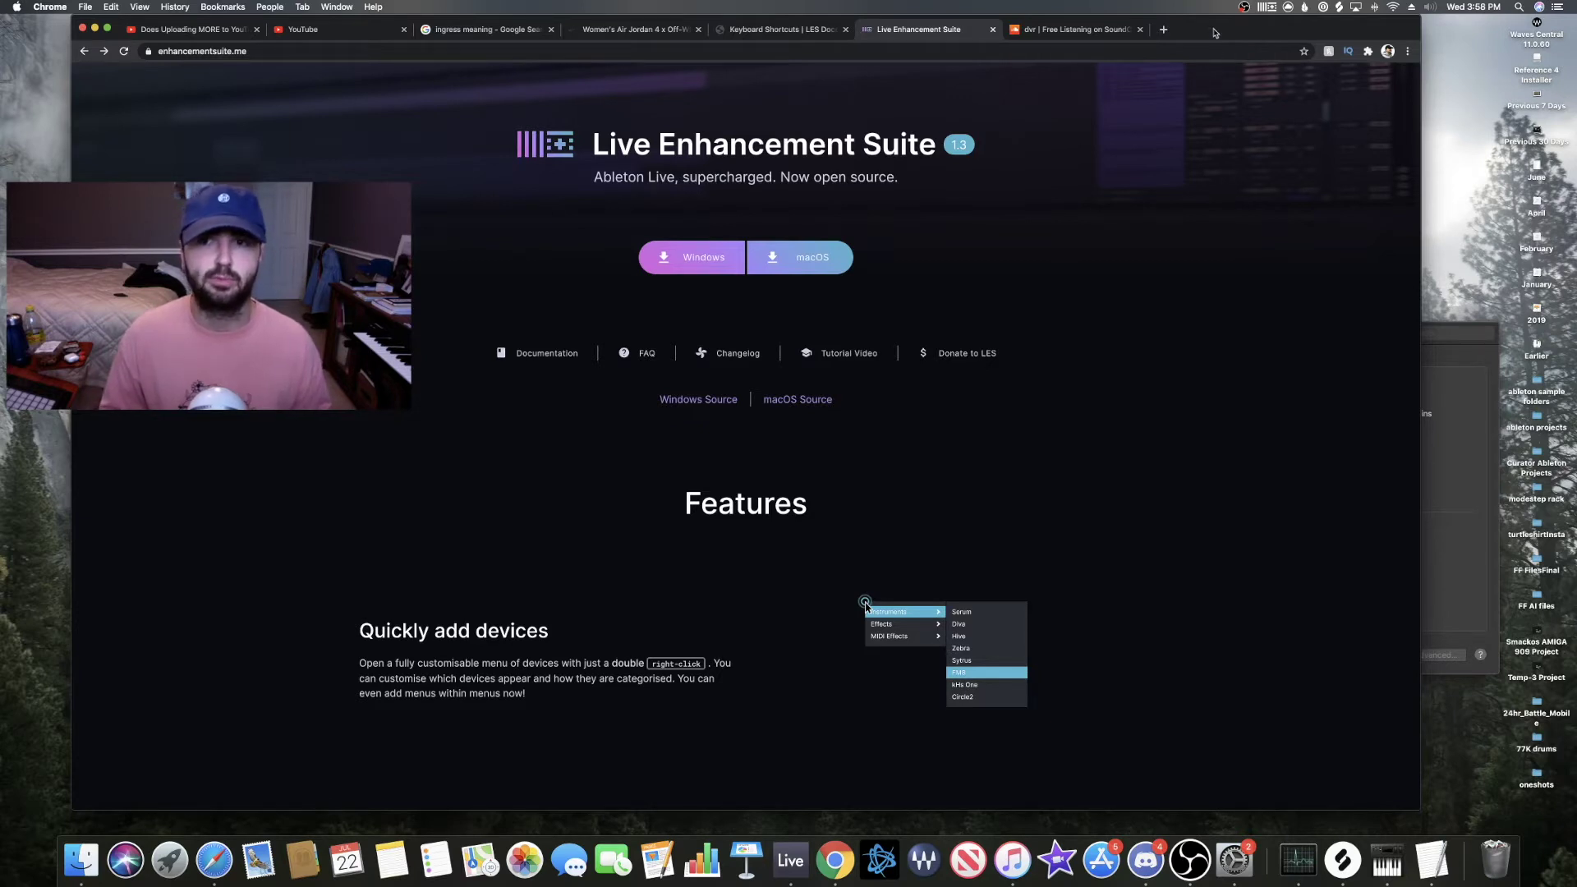
Step: Bring the Security & Privacy window in front of Chrome and drag it higher on screen
{"action": "left_click_drag", "start_coordinate": [1213, 26], "coordinate": [1216, 25]}
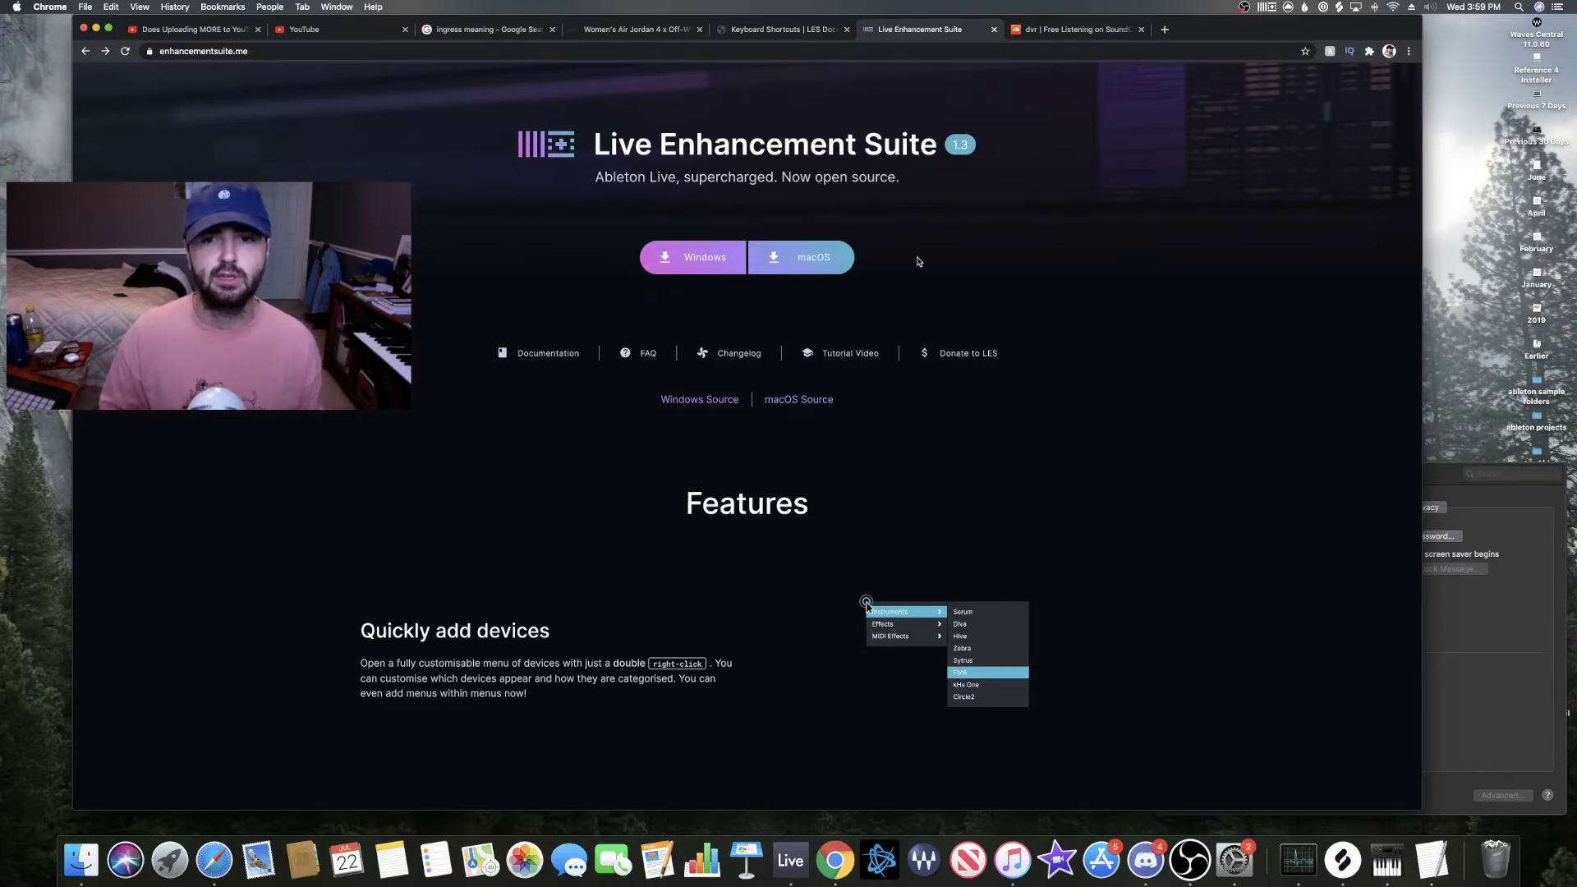
{"action": "left_click", "coordinate": [1449, 480]}
{"action": "left_click_drag", "start_coordinate": [1449, 479], "coordinate": [1424, 378]}
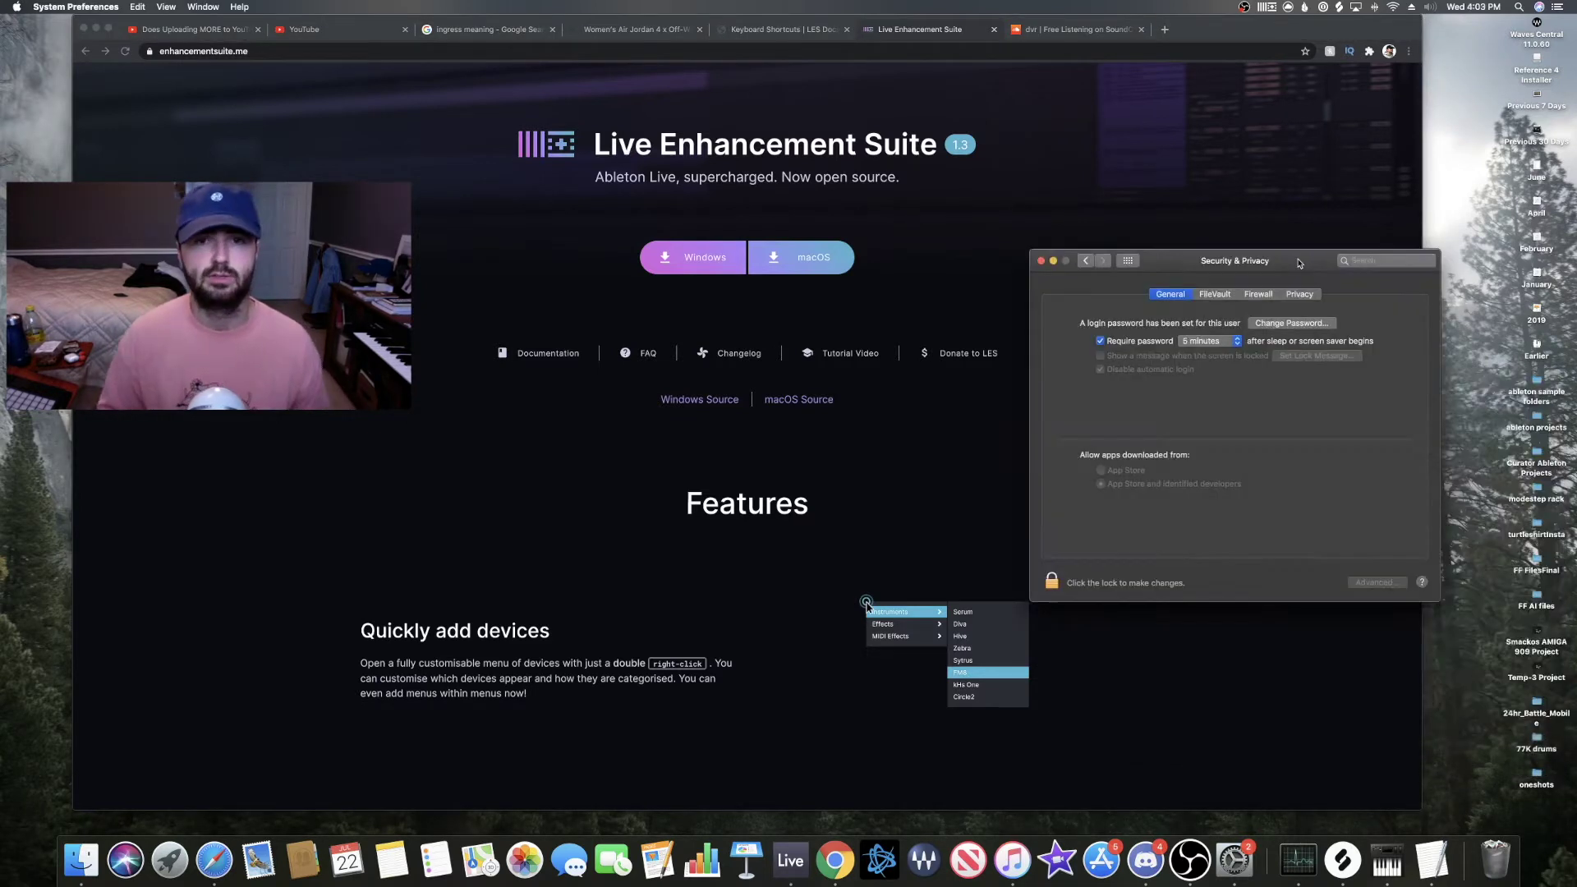
Step: Raise the Security & Privacy window, then show and close Finder's Applications folder
{"action": "left_click_drag", "start_coordinate": [1301, 263], "coordinate": [1295, 207]}
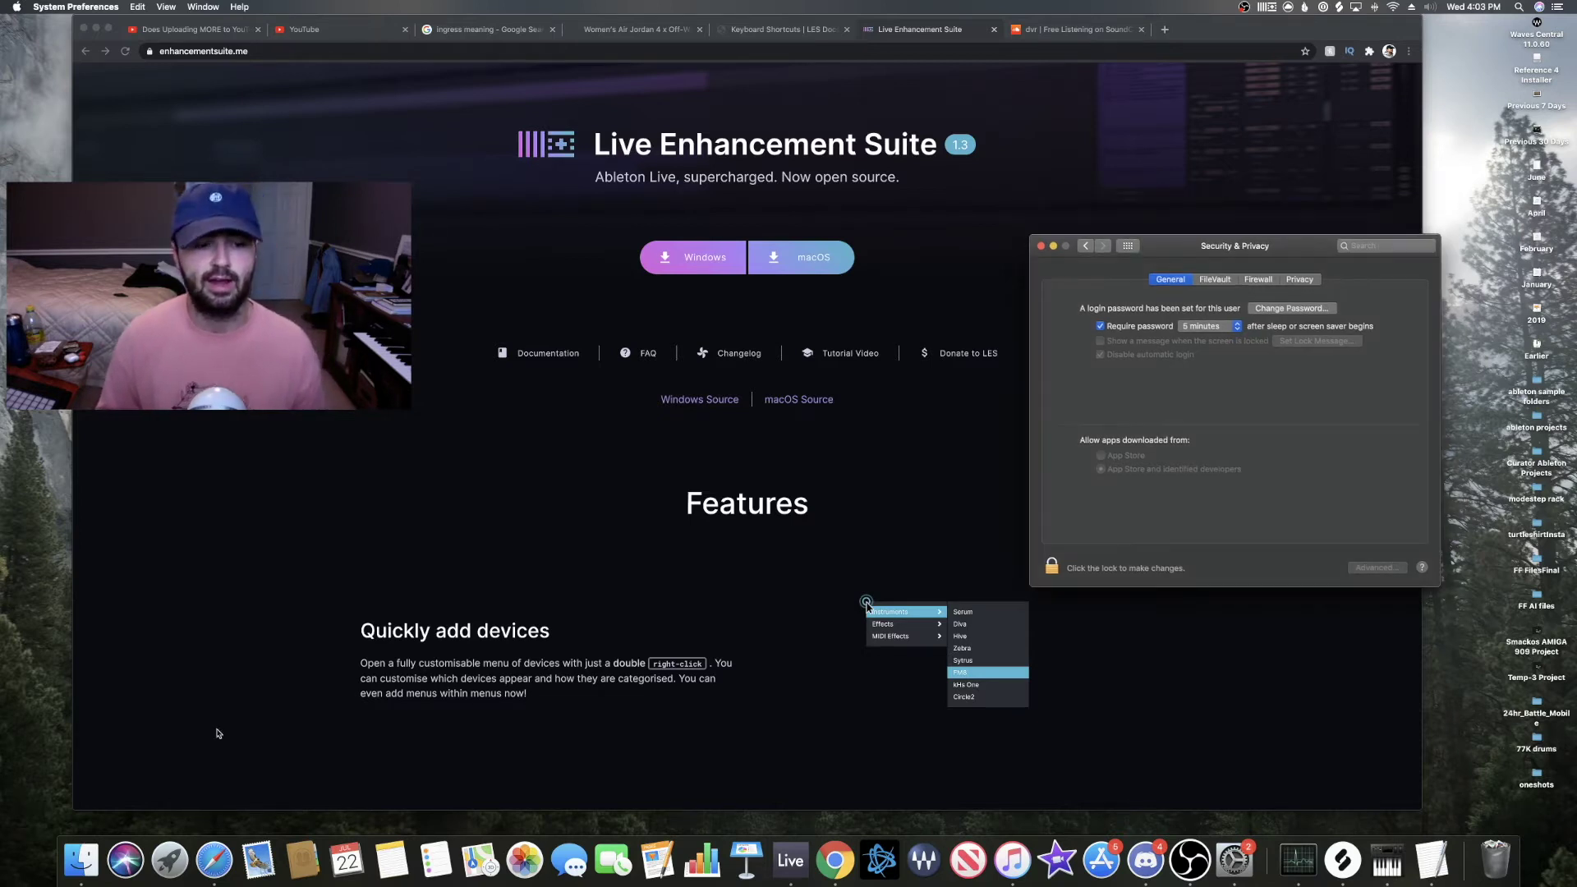
{"action": "left_click", "coordinate": [80, 859]}
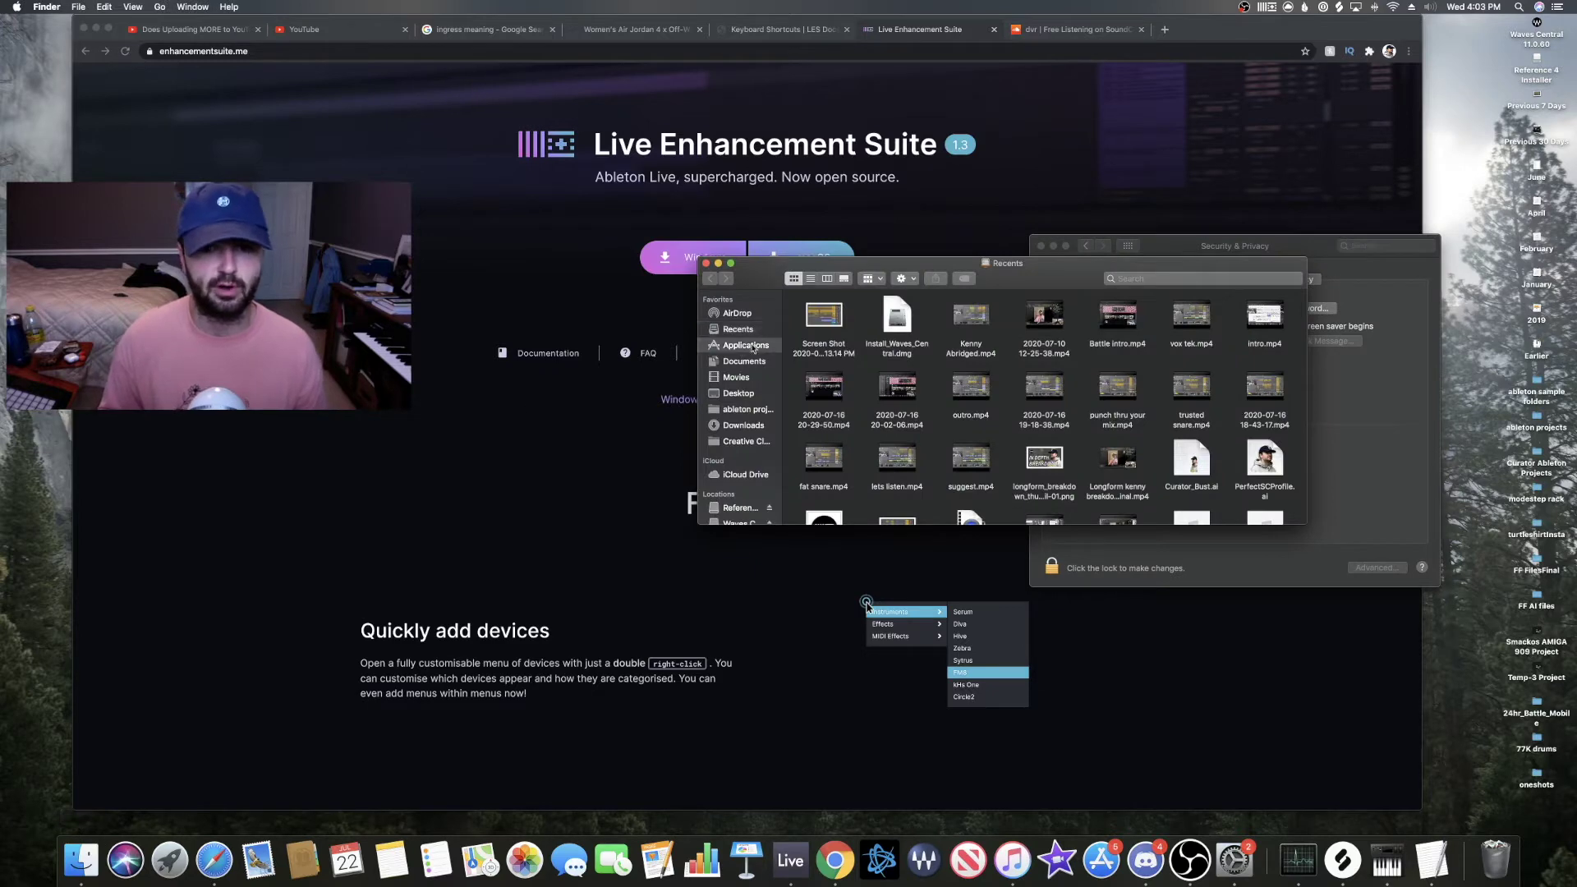
{"action": "left_click_drag", "start_coordinate": [1017, 271], "coordinate": [855, 248]}
{"action": "left_click", "coordinate": [585, 322]}
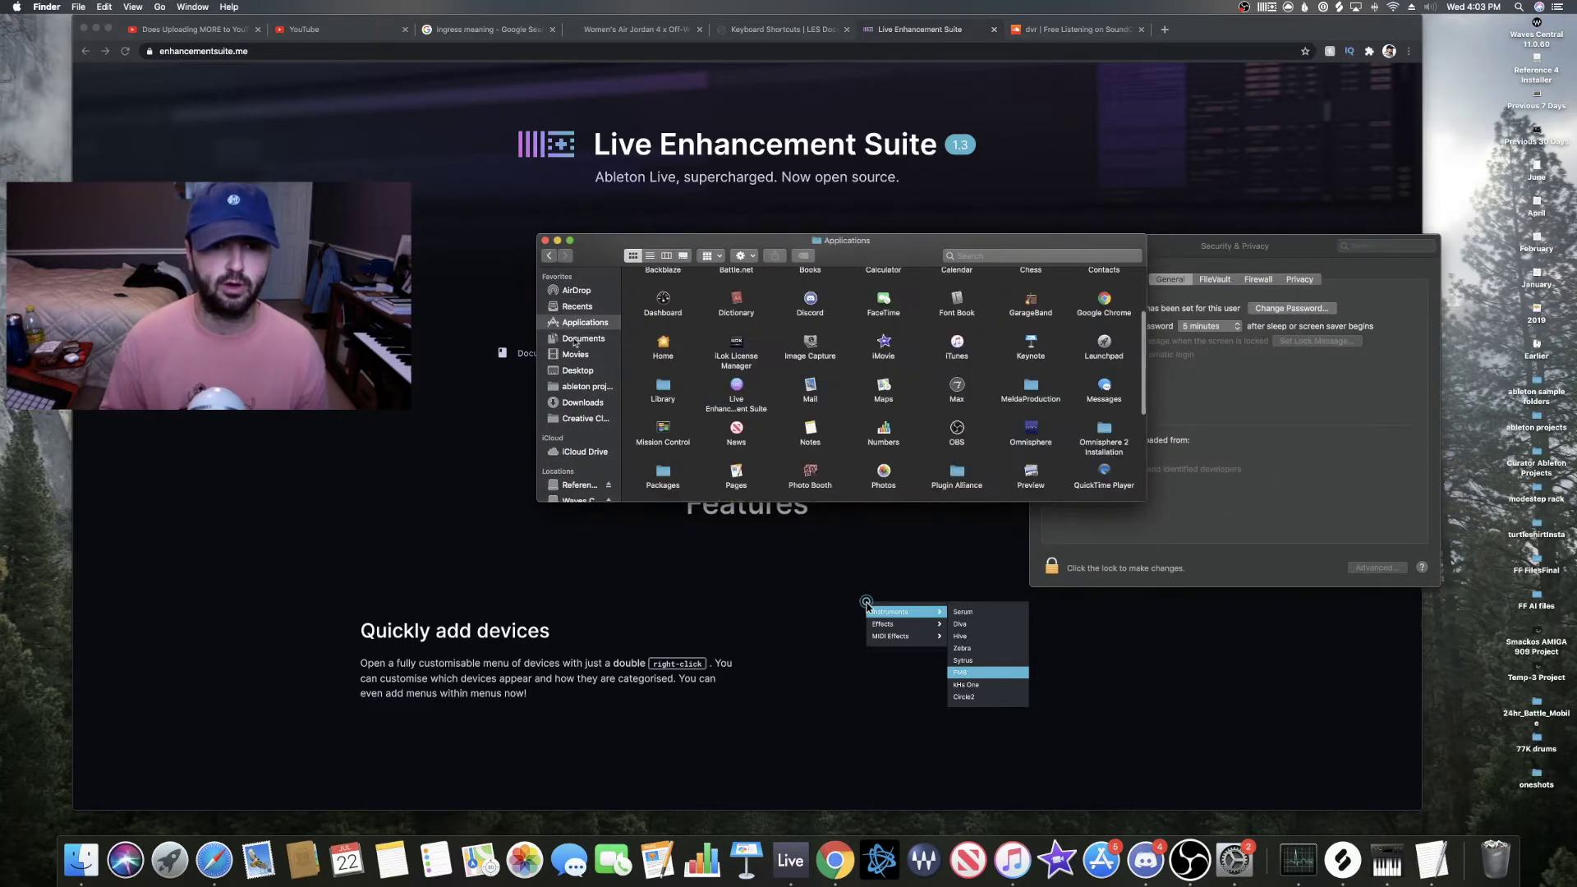
{"action": "left_click", "coordinate": [545, 239]}
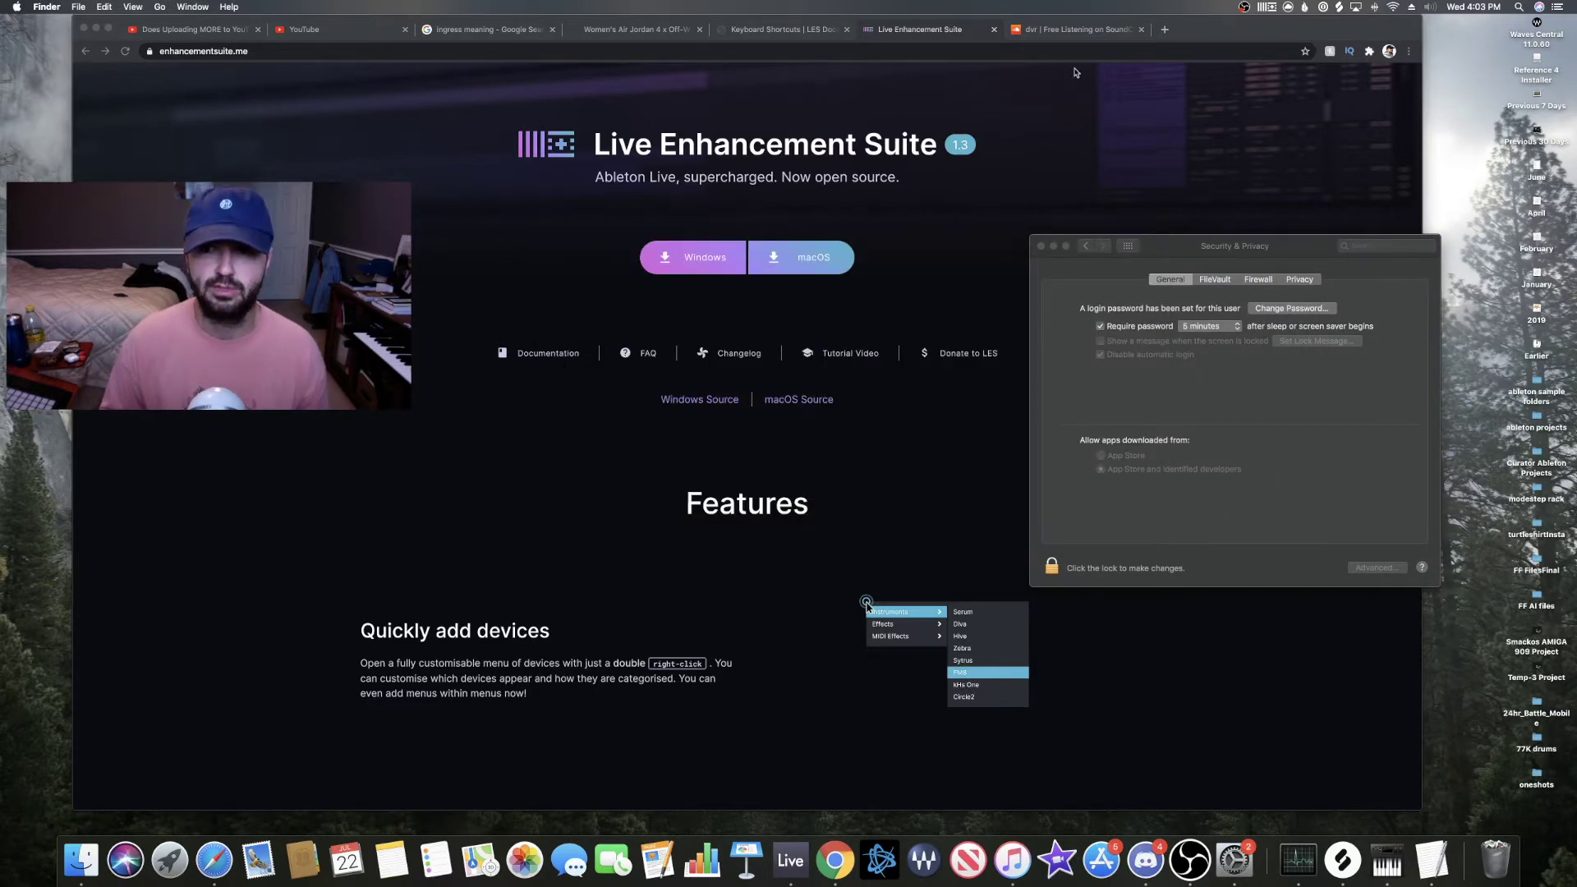
Step: Glance at the Live Enhancement Suite options list, then return to Ableton Live
{"action": "left_click", "coordinate": [1269, 10]}
{"action": "left_click", "coordinate": [1188, 131]}
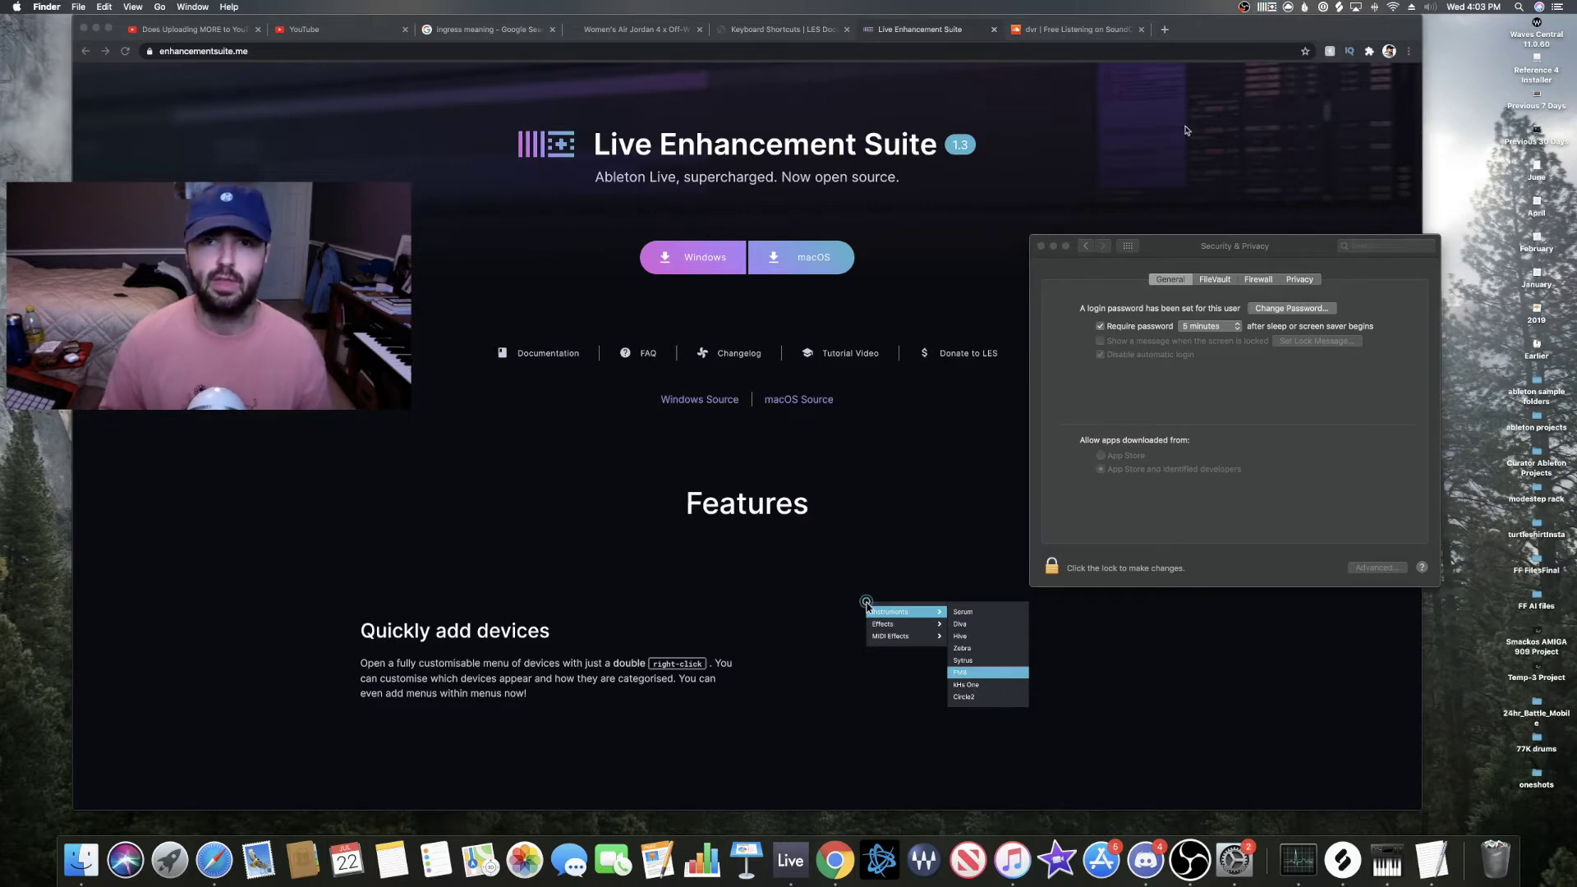
{"action": "left_click", "coordinate": [790, 860]}
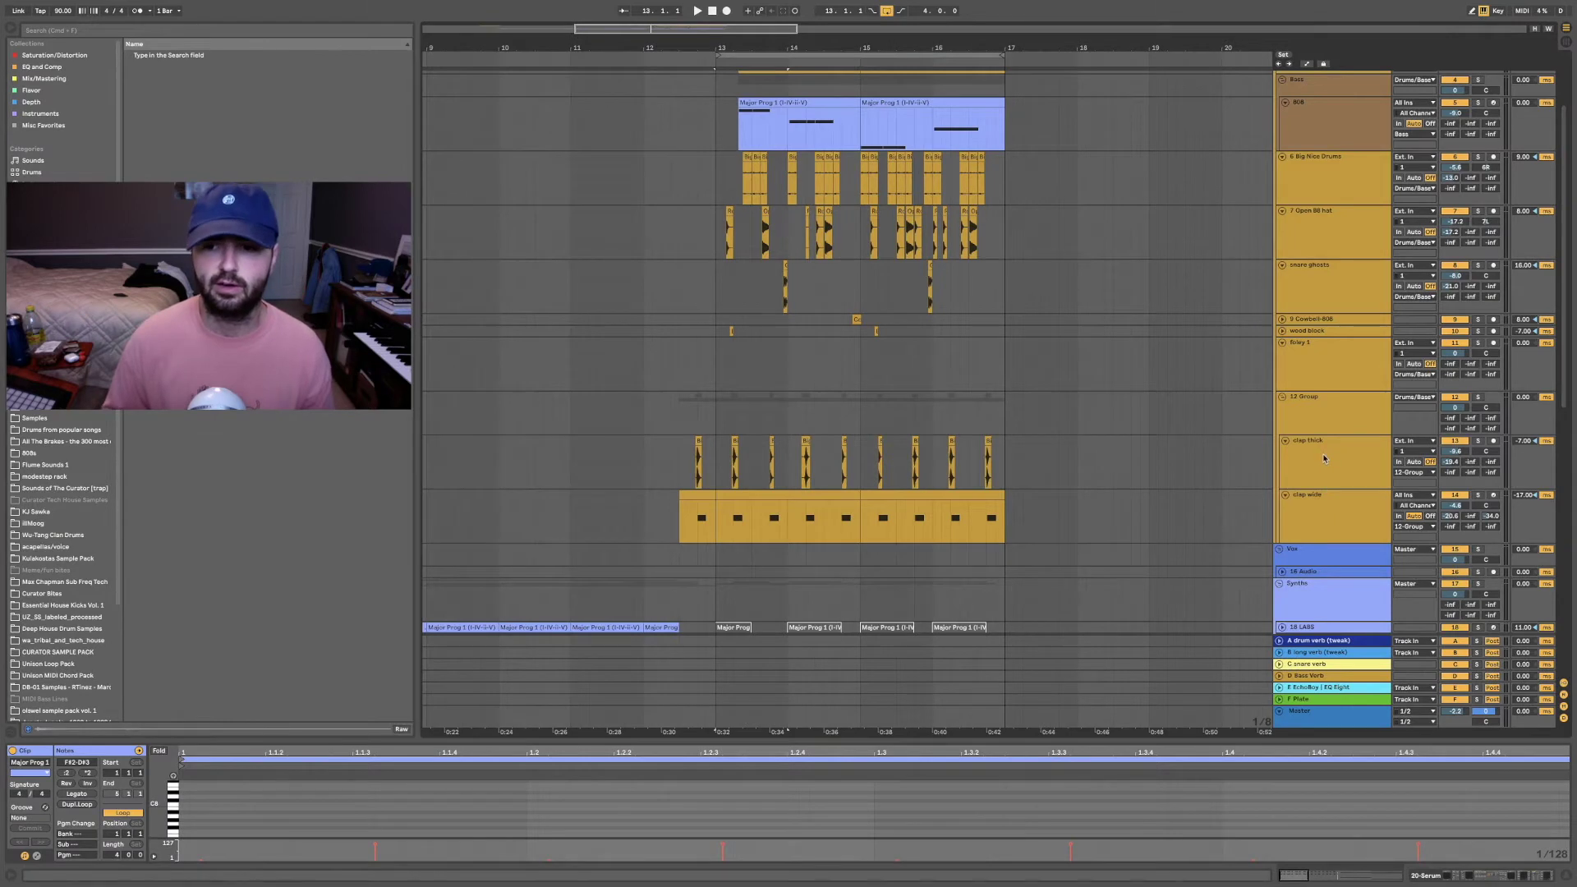
Step: Select the clap thick track and preview, then dismiss, its custom device menu
{"action": "left_click", "coordinate": [1323, 458]}
{"action": "right_click", "coordinate": [760, 806]}
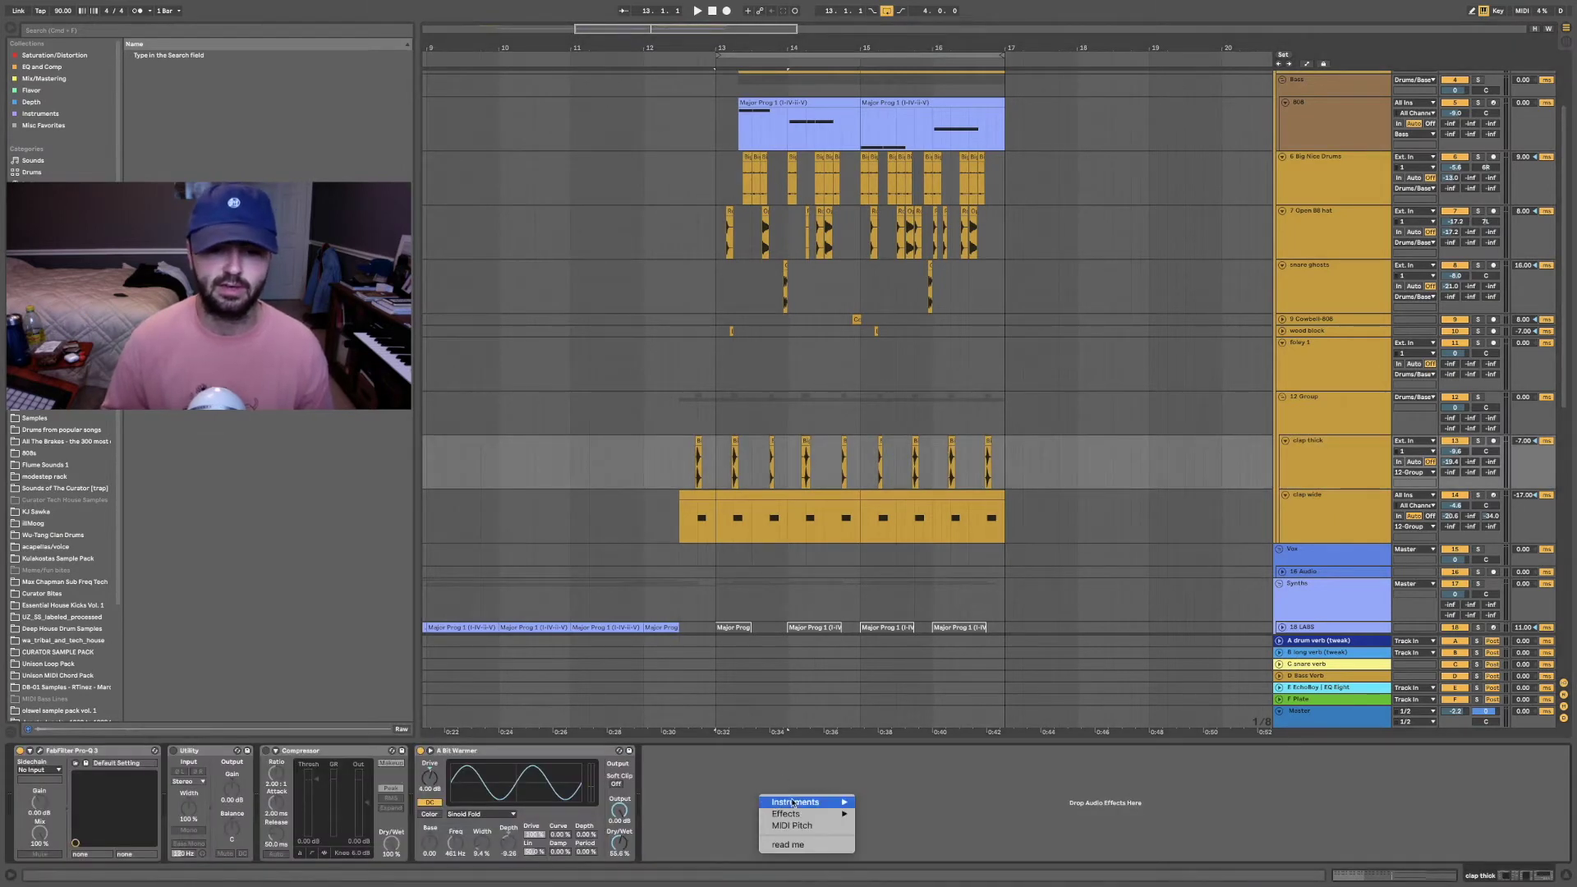
{"action": "key", "text": "Escape"}
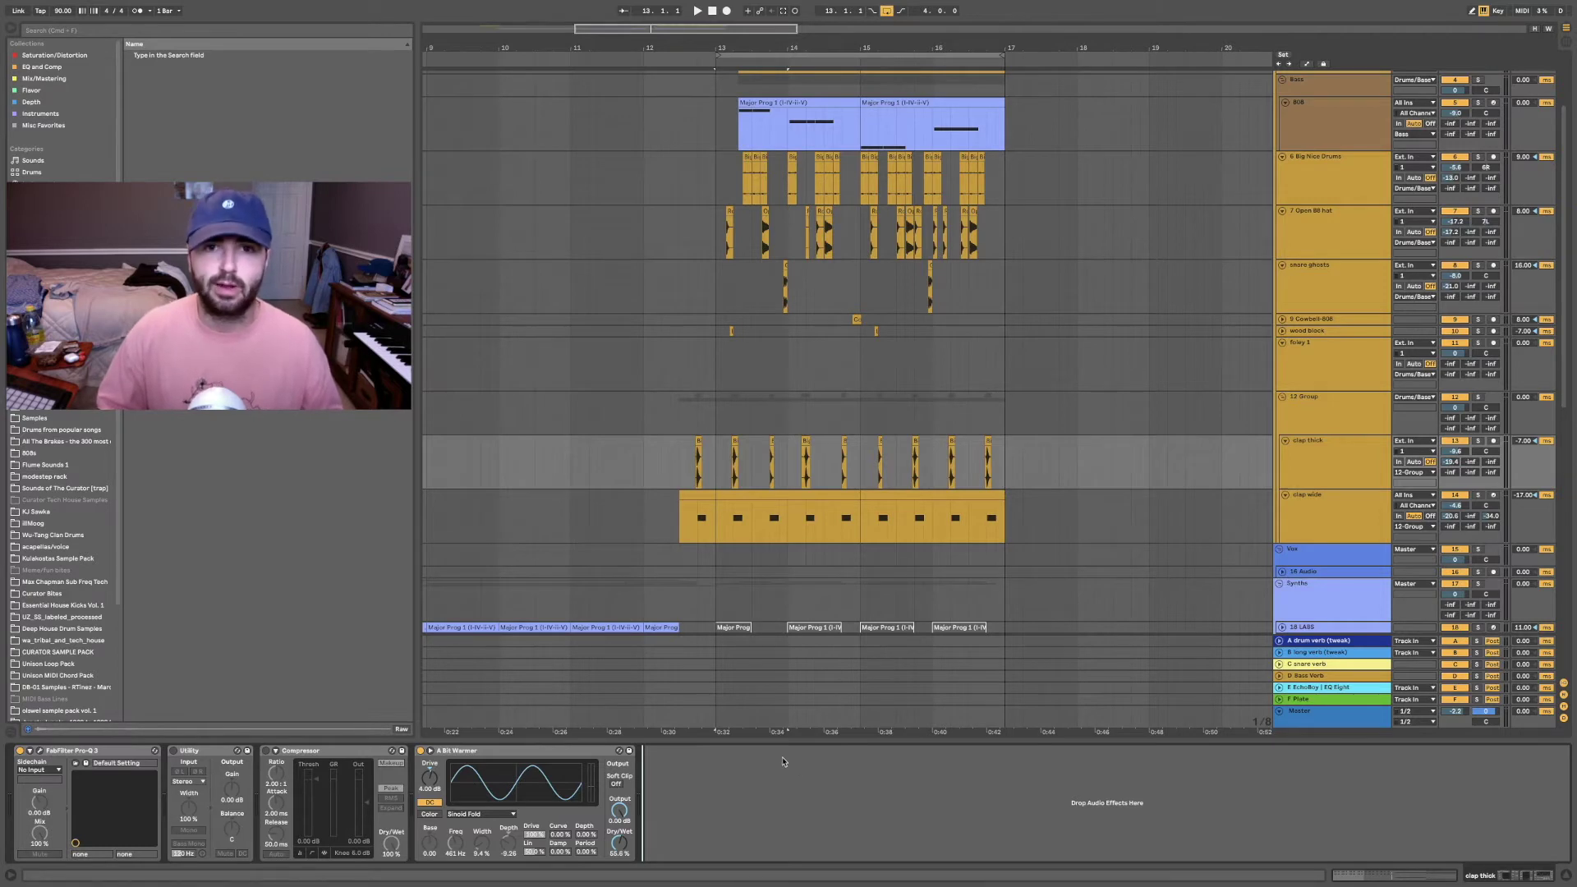
Step: Reopen the device menu, then open menuconfig.ini via the LES icon's Configure Menu
{"action": "right_click", "coordinate": [818, 767]}
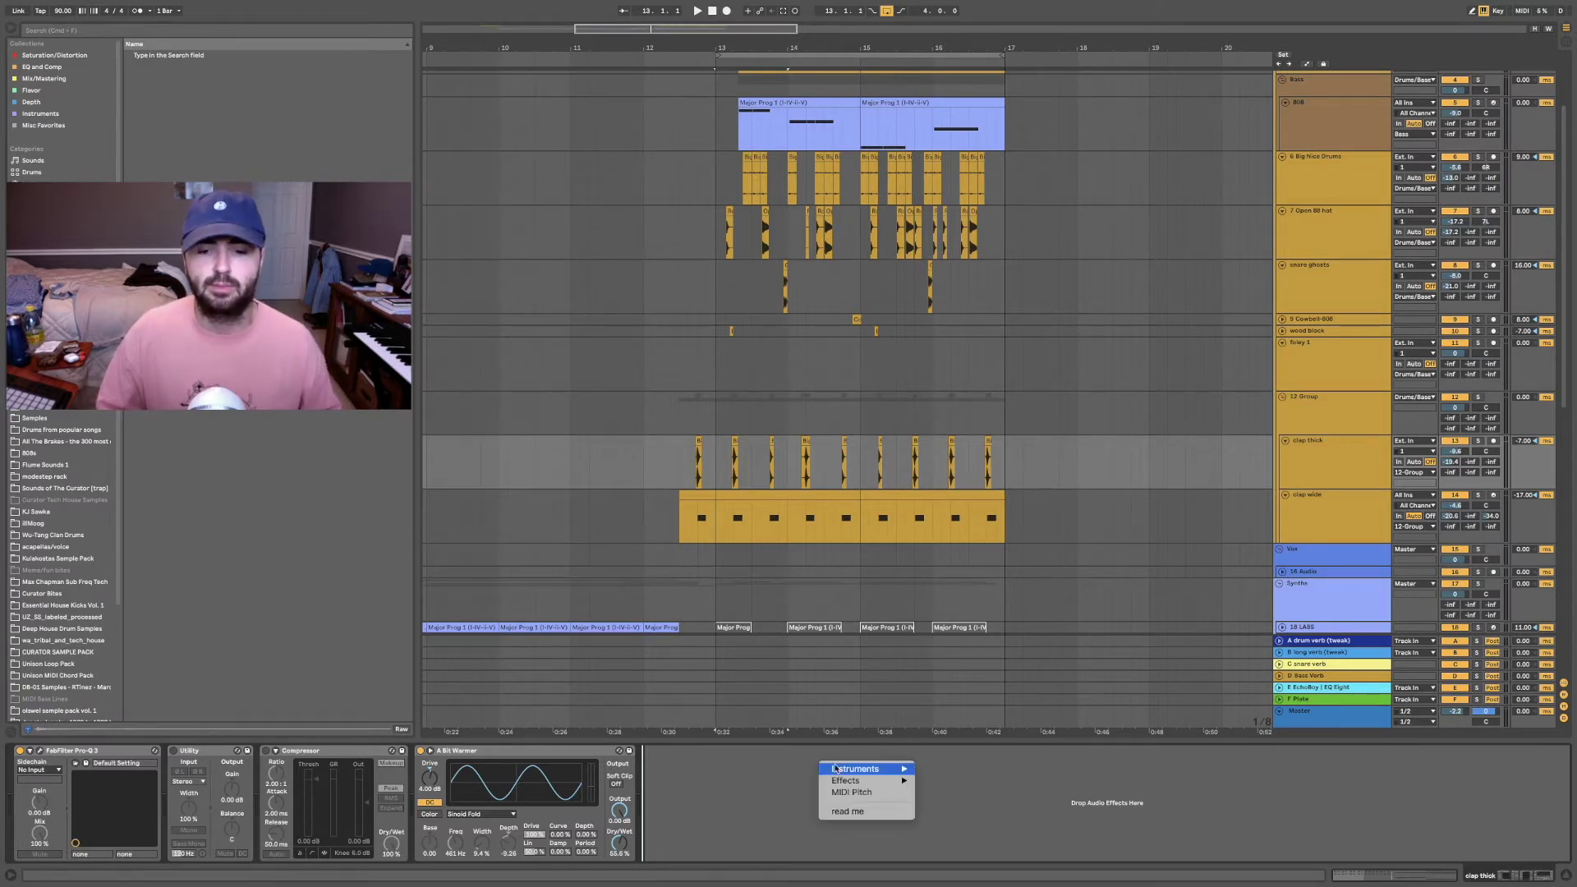
{"action": "mouse_move", "coordinate": [854, 769]}
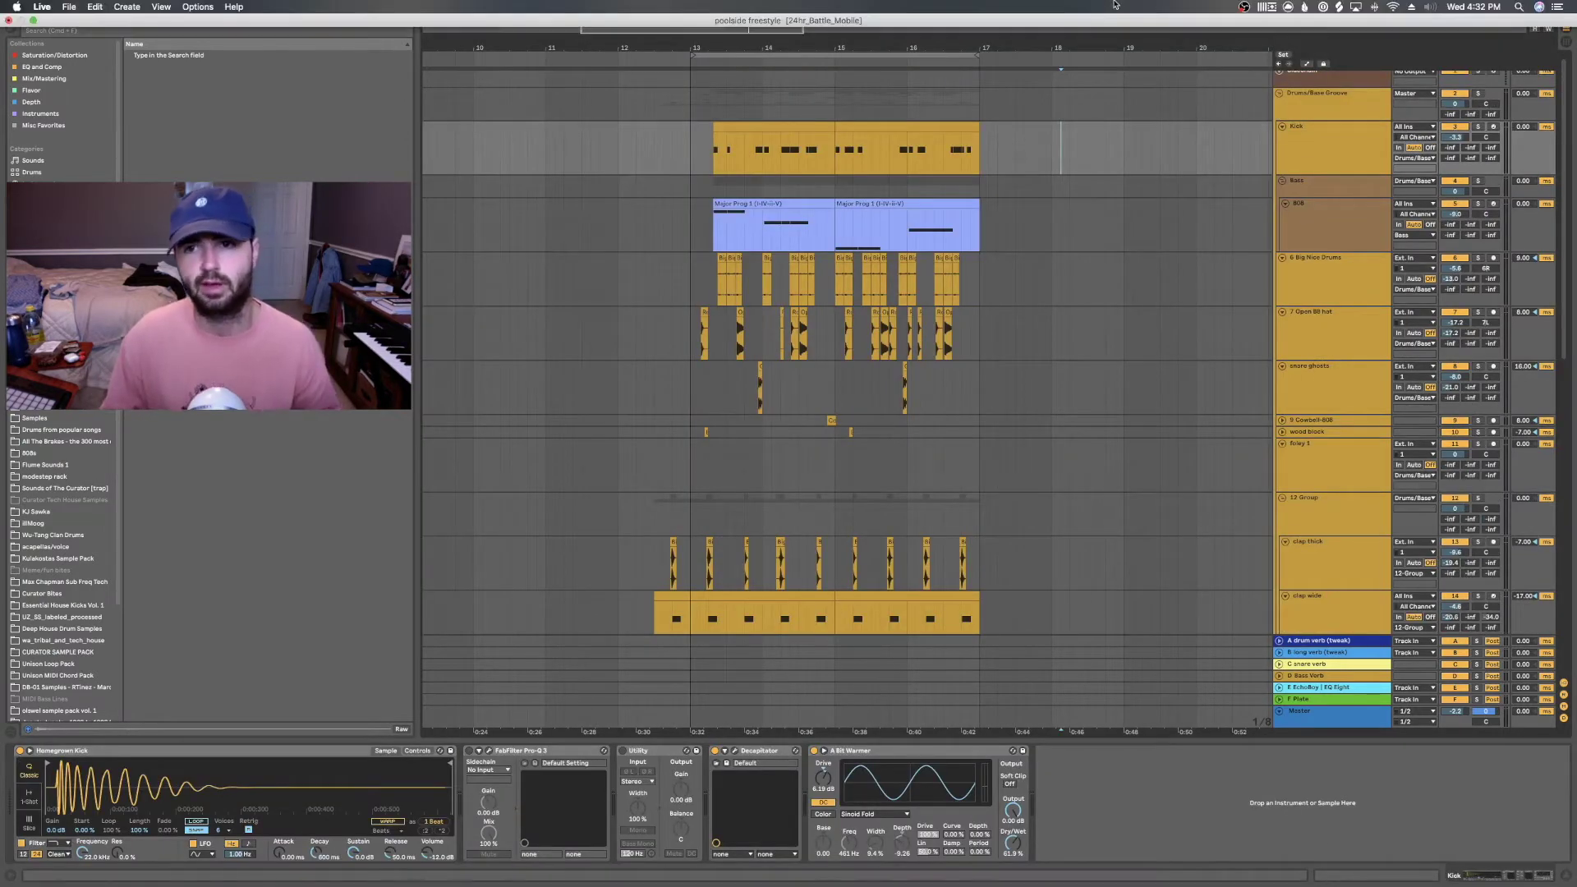
{"action": "left_click", "coordinate": [1267, 7]}
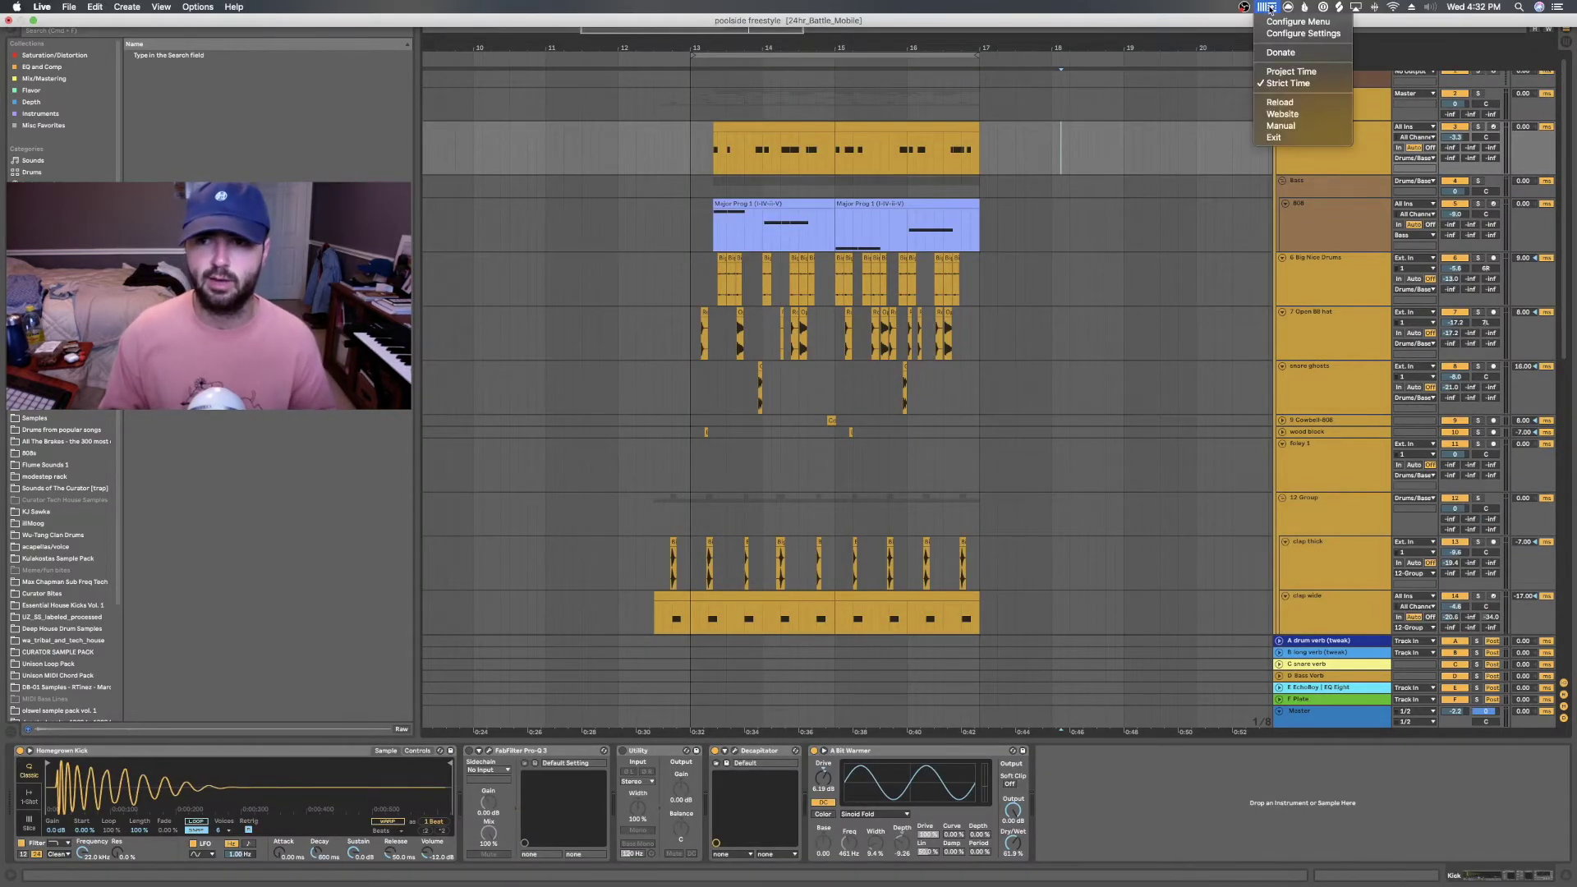
{"action": "left_click", "coordinate": [1254, 27]}
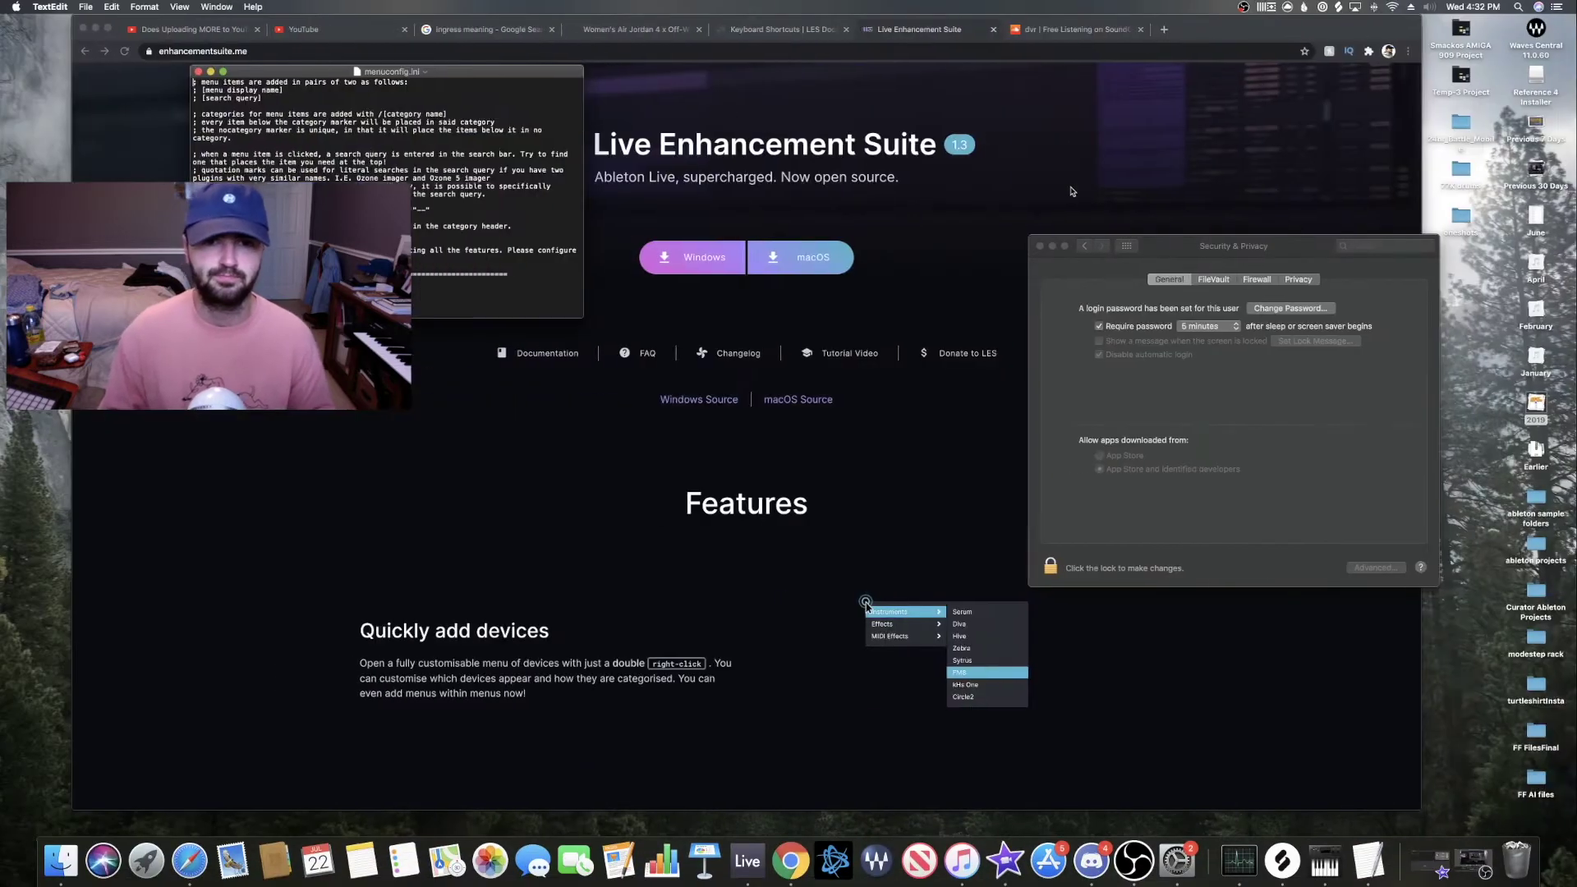
Step: Move and enlarge the menuconfig.ini window and highlight the example menu entries
{"action": "left_click_drag", "start_coordinate": [450, 74], "coordinate": [889, 115]}
{"action": "left_click_drag", "start_coordinate": [1019, 358], "coordinate": [1211, 650]}
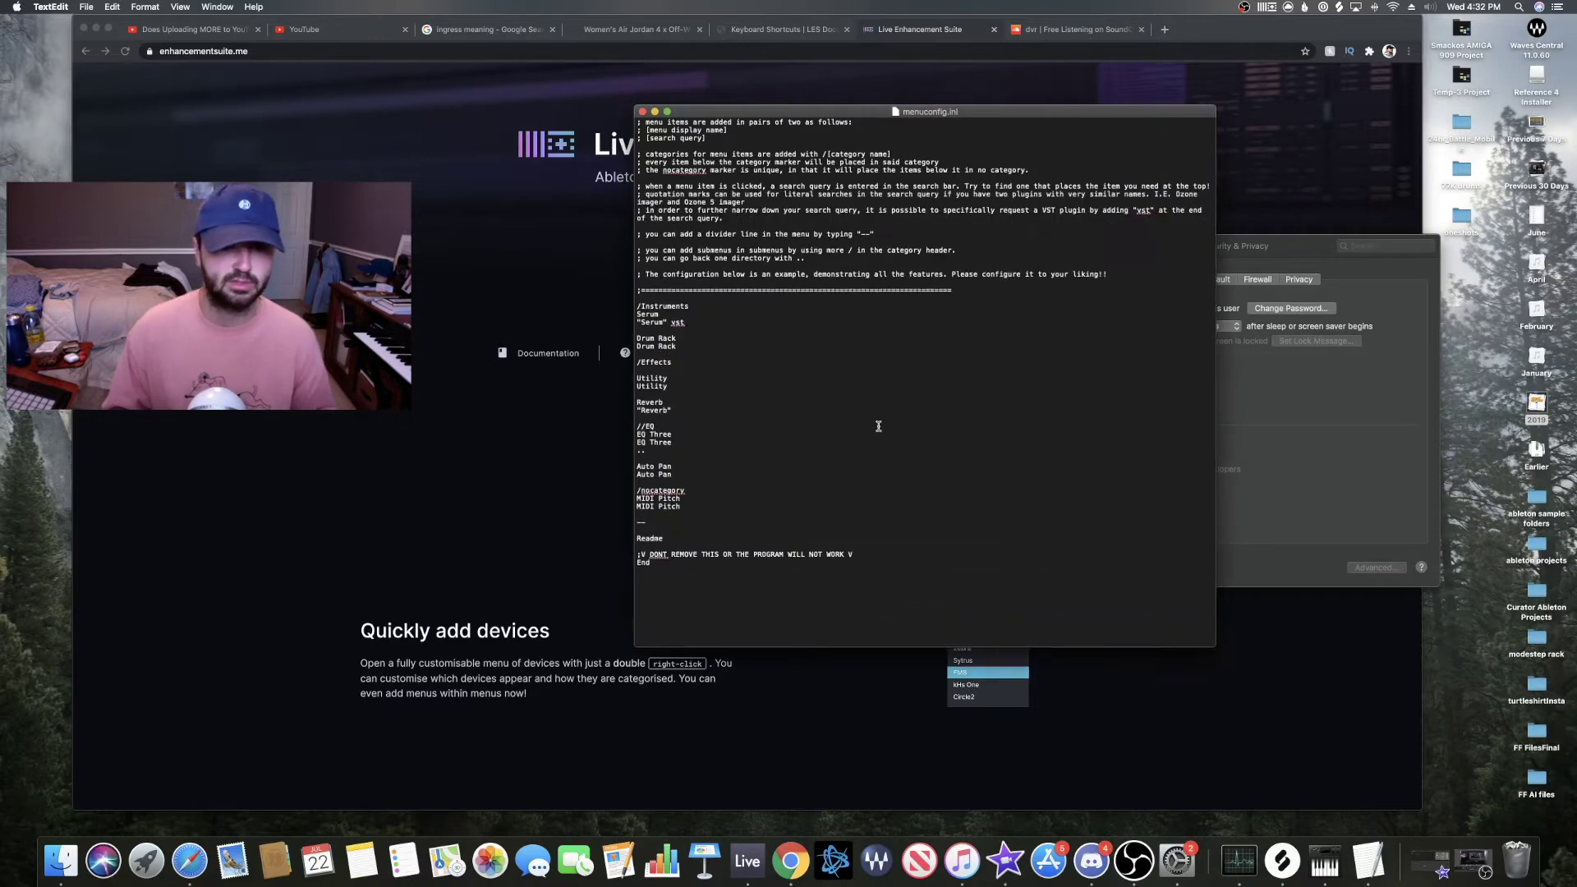
{"action": "scroll", "coordinate": [876, 426], "scroll_direction": "down", "scroll_amount": 2}
{"action": "scroll", "coordinate": [827, 382], "scroll_direction": "up", "scroll_amount": 2}
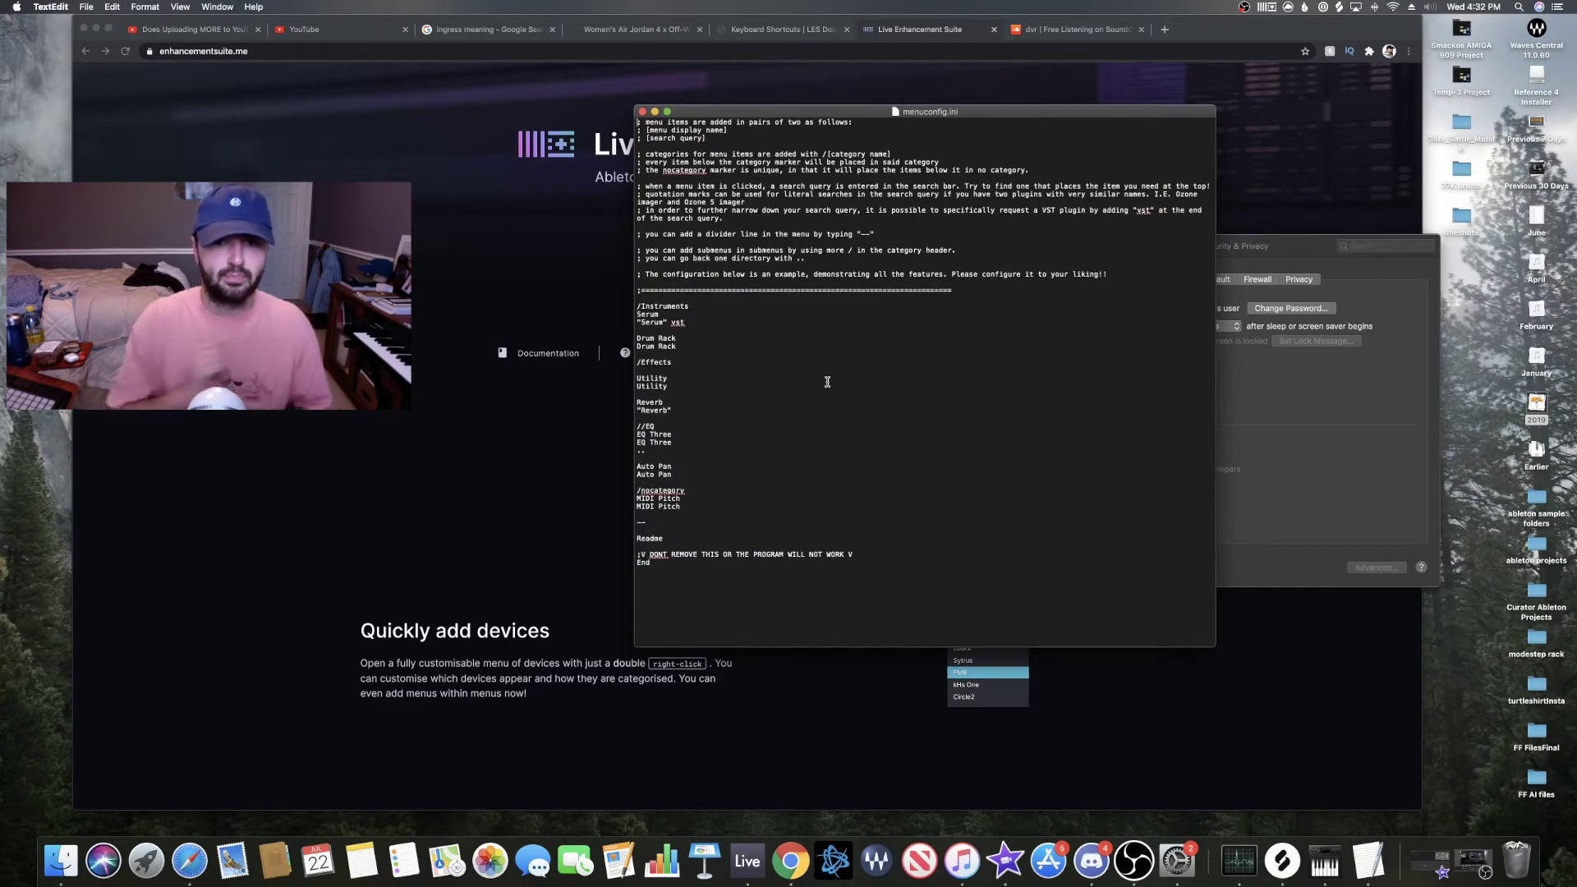
{"action": "left_click_drag", "start_coordinate": [689, 305], "coordinate": [706, 511]}
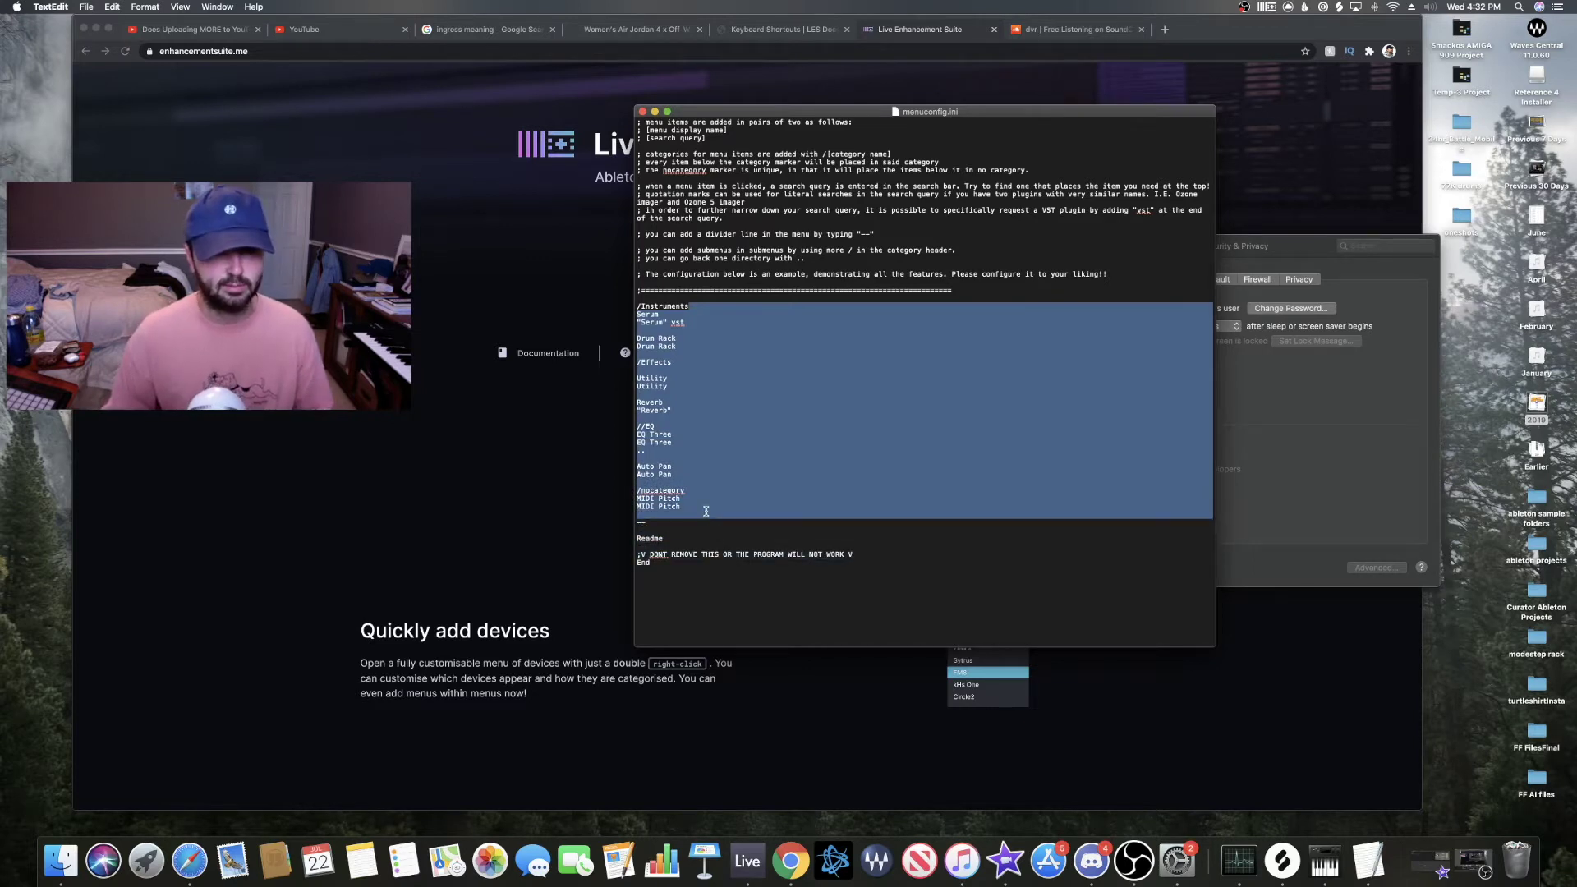
{"action": "left_click", "coordinate": [736, 418]}
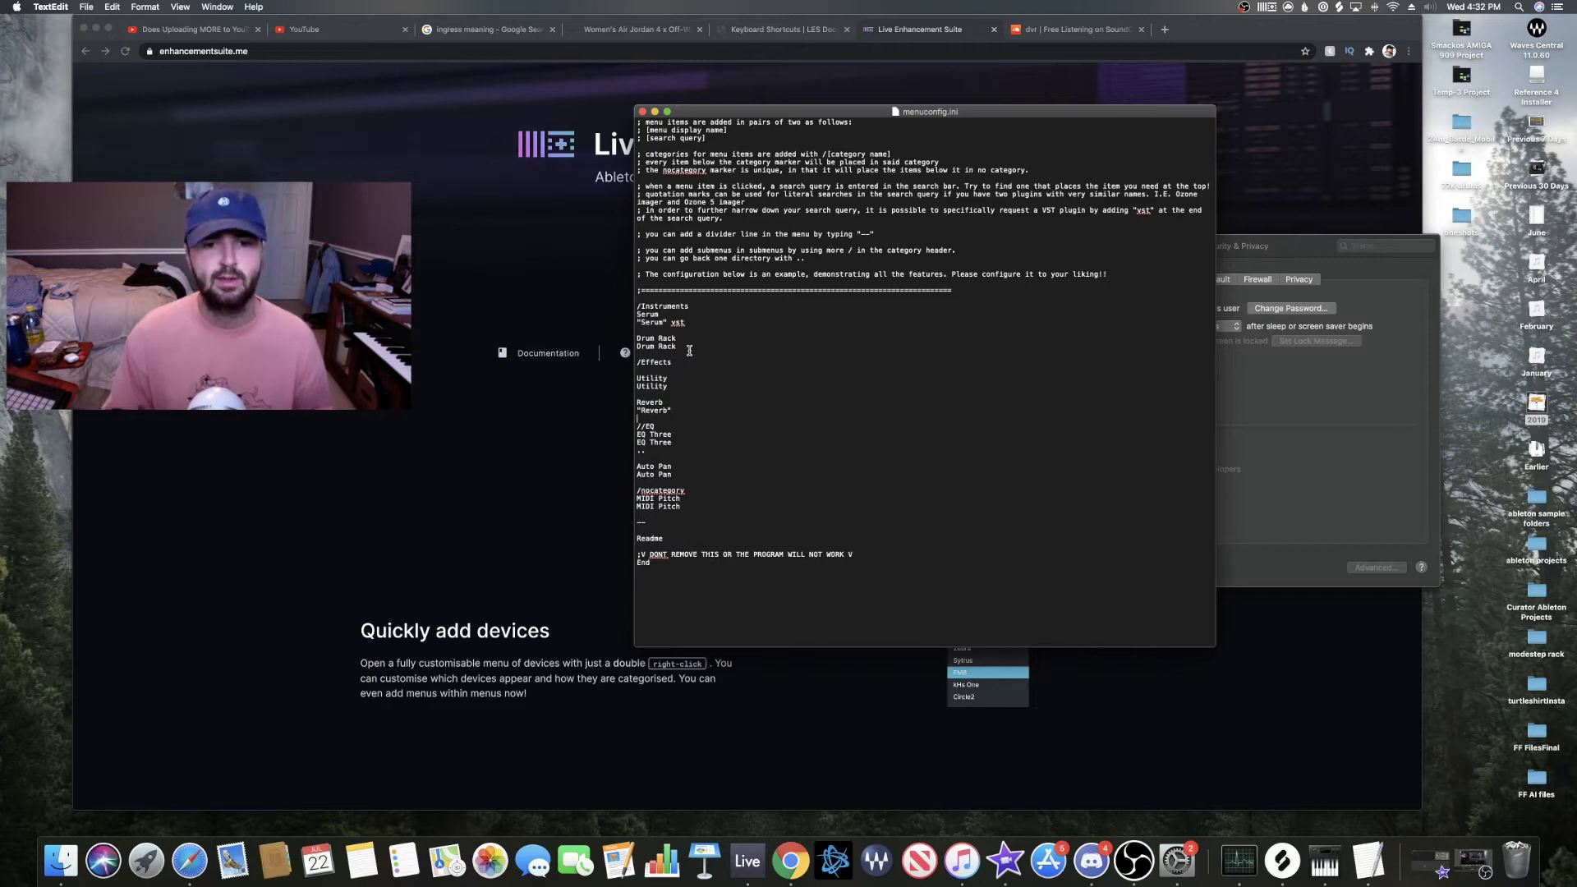
Step: Delete the Drum Rack entry and its leftover blank line
{"action": "left_click_drag", "start_coordinate": [689, 350], "coordinate": [627, 335]}
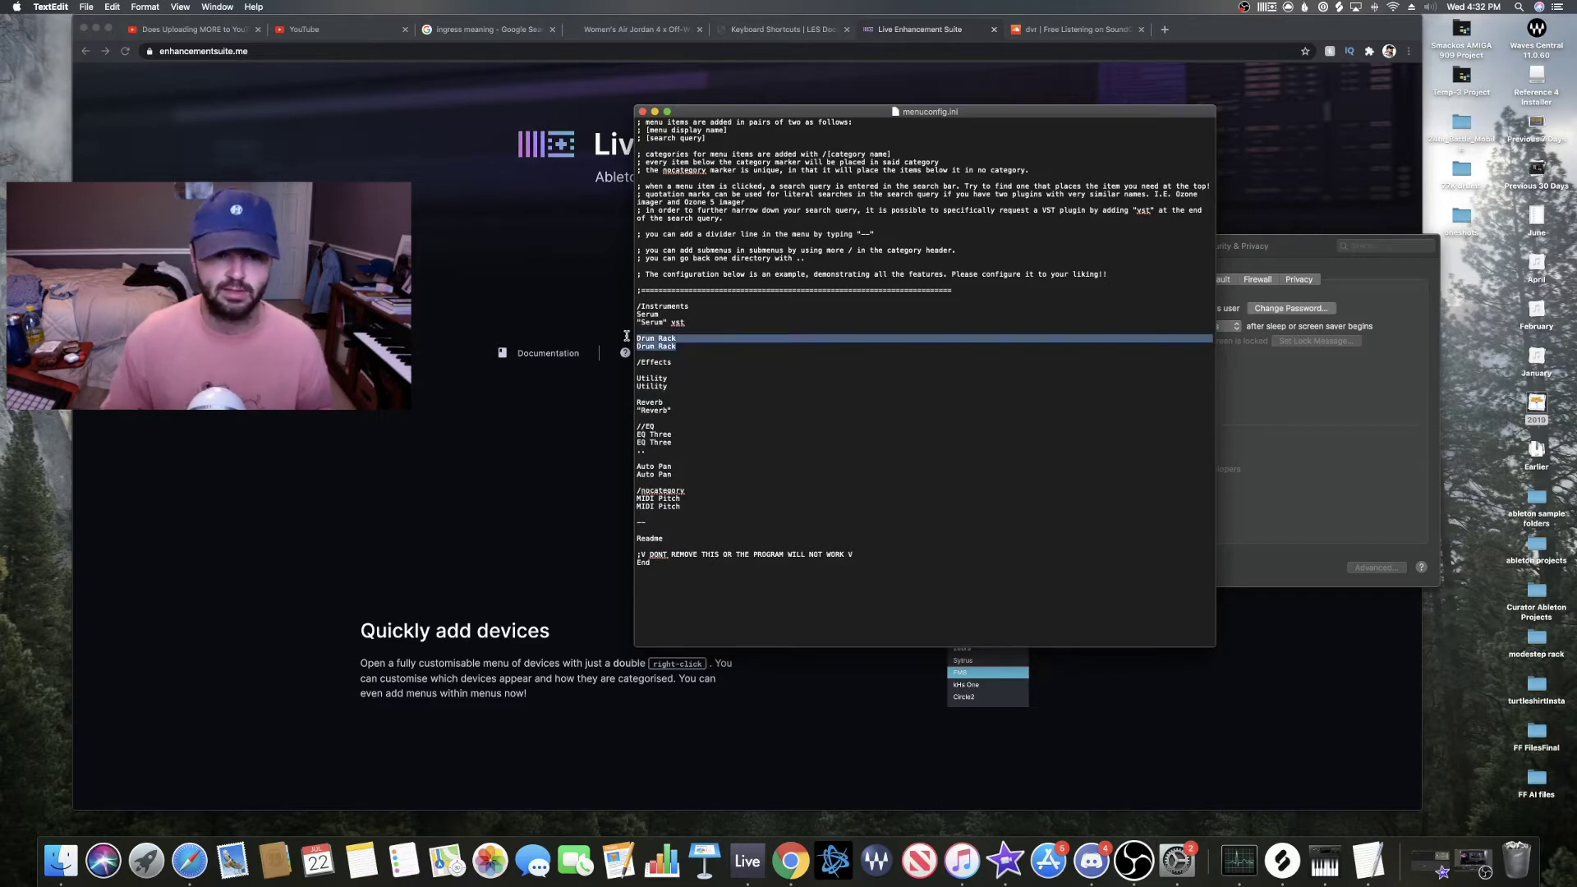
{"action": "key", "text": "BackSpace"}
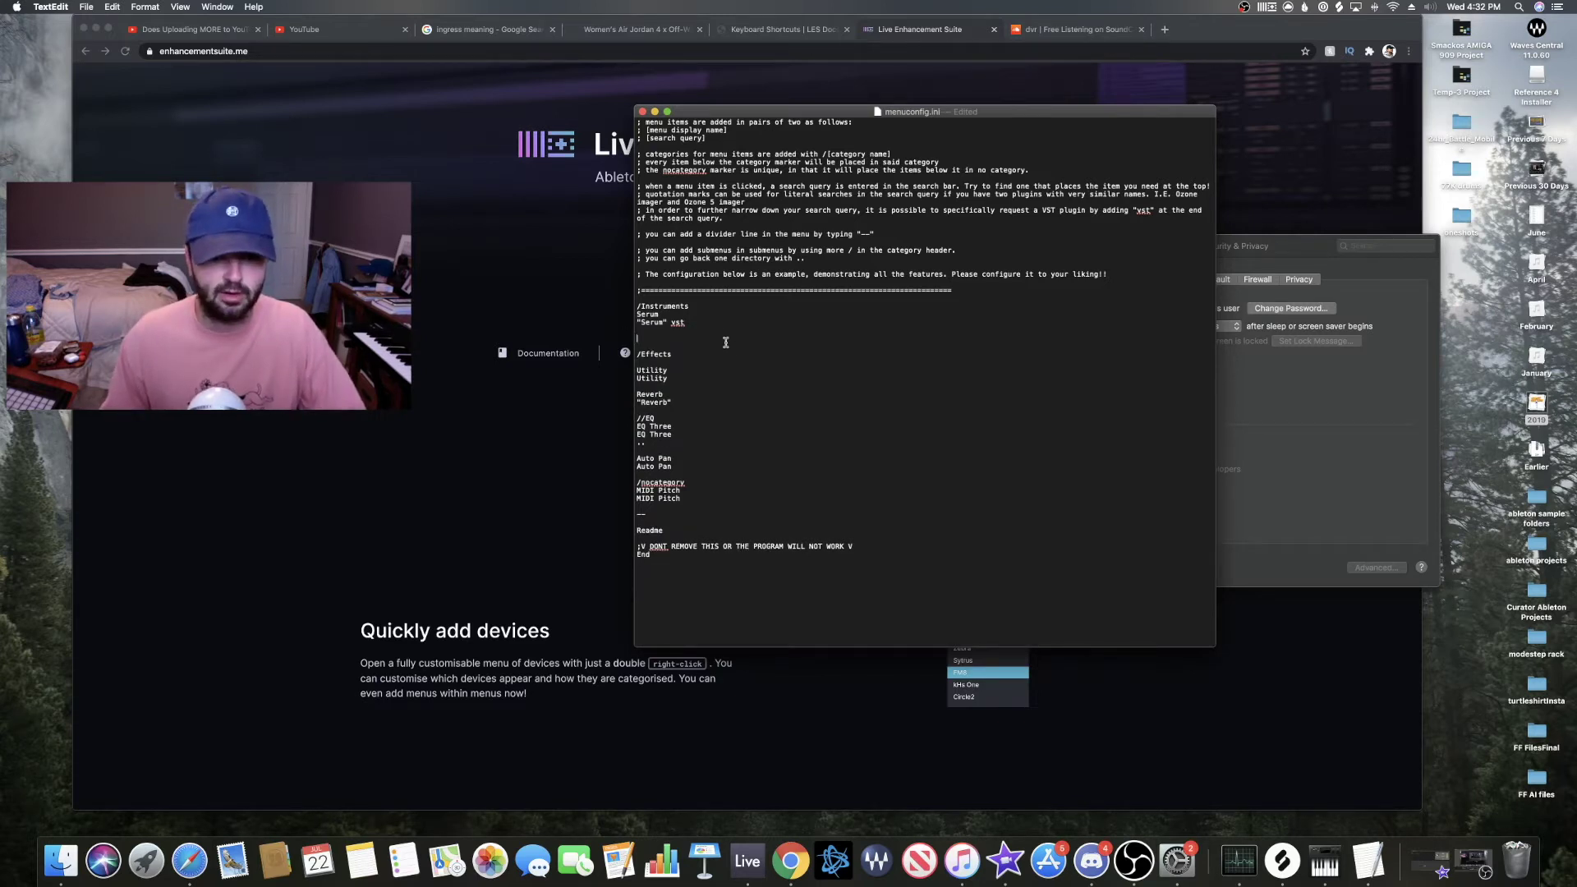
{"action": "key", "text": "BackSpace"}
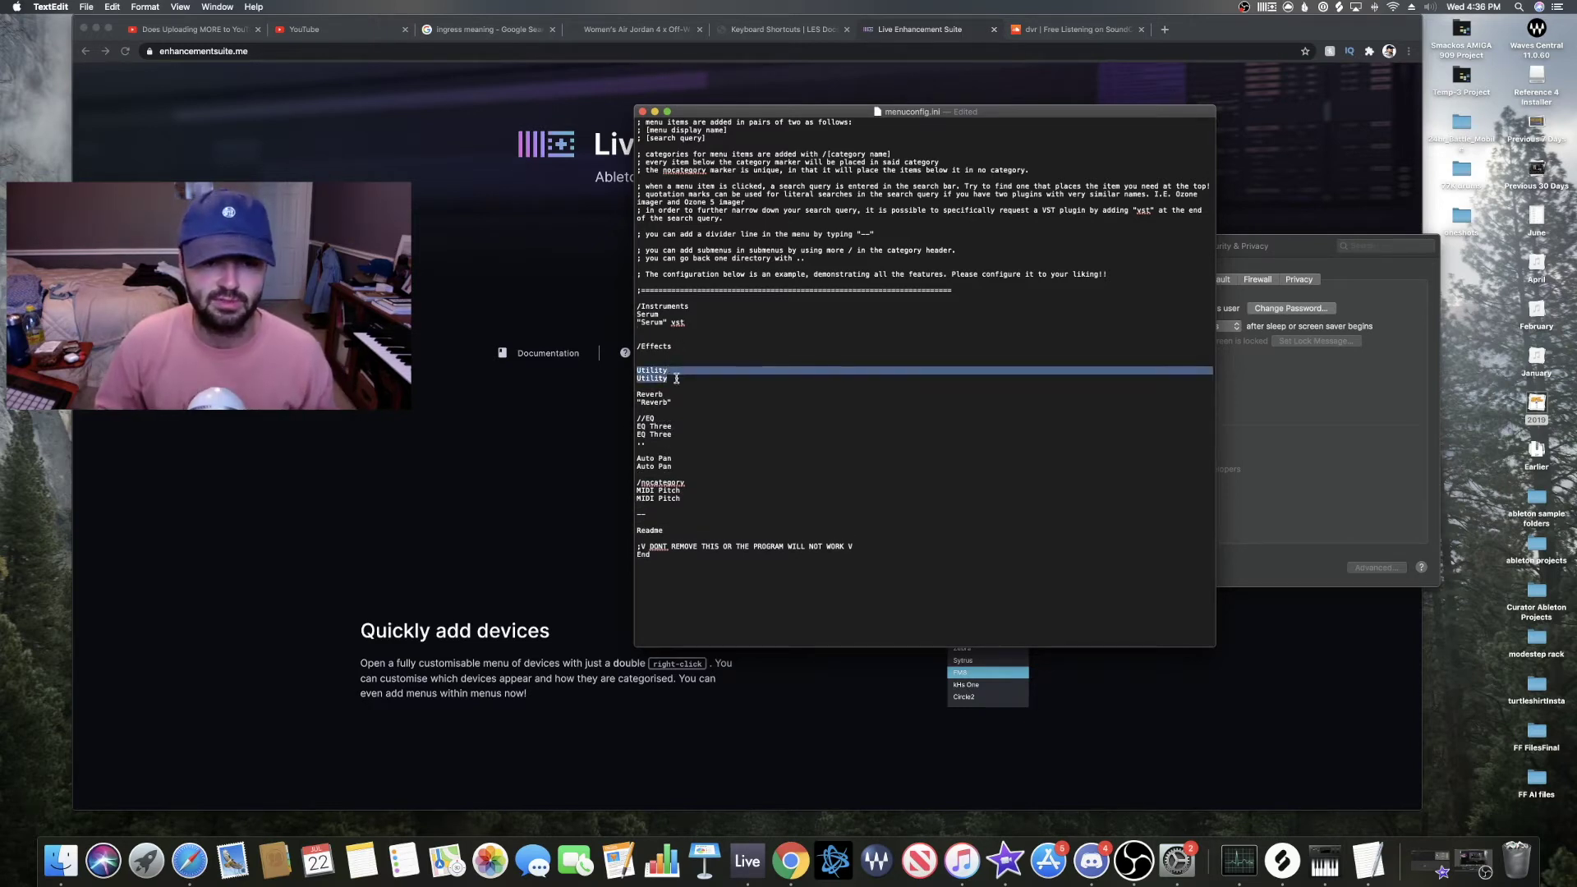
Step: Highlight the two Utility lines: the display name and the search query
{"action": "left_click_drag", "start_coordinate": [669, 369], "coordinate": [669, 377]}
{"action": "left_click", "coordinate": [669, 378]}
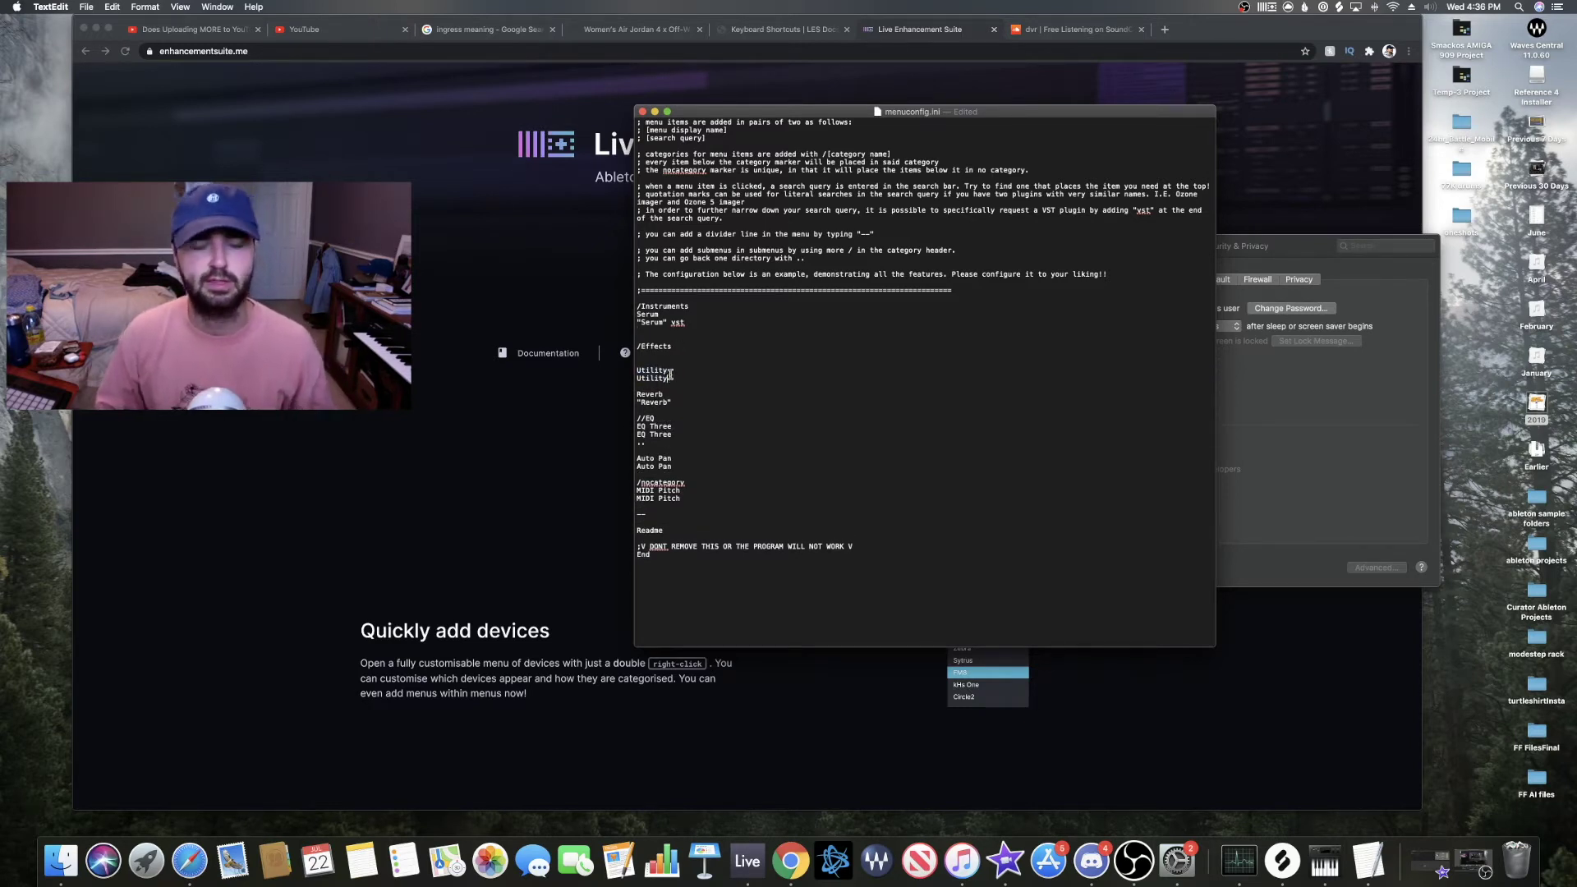
{"action": "left_click_drag", "start_coordinate": [638, 371], "coordinate": [675, 370]}
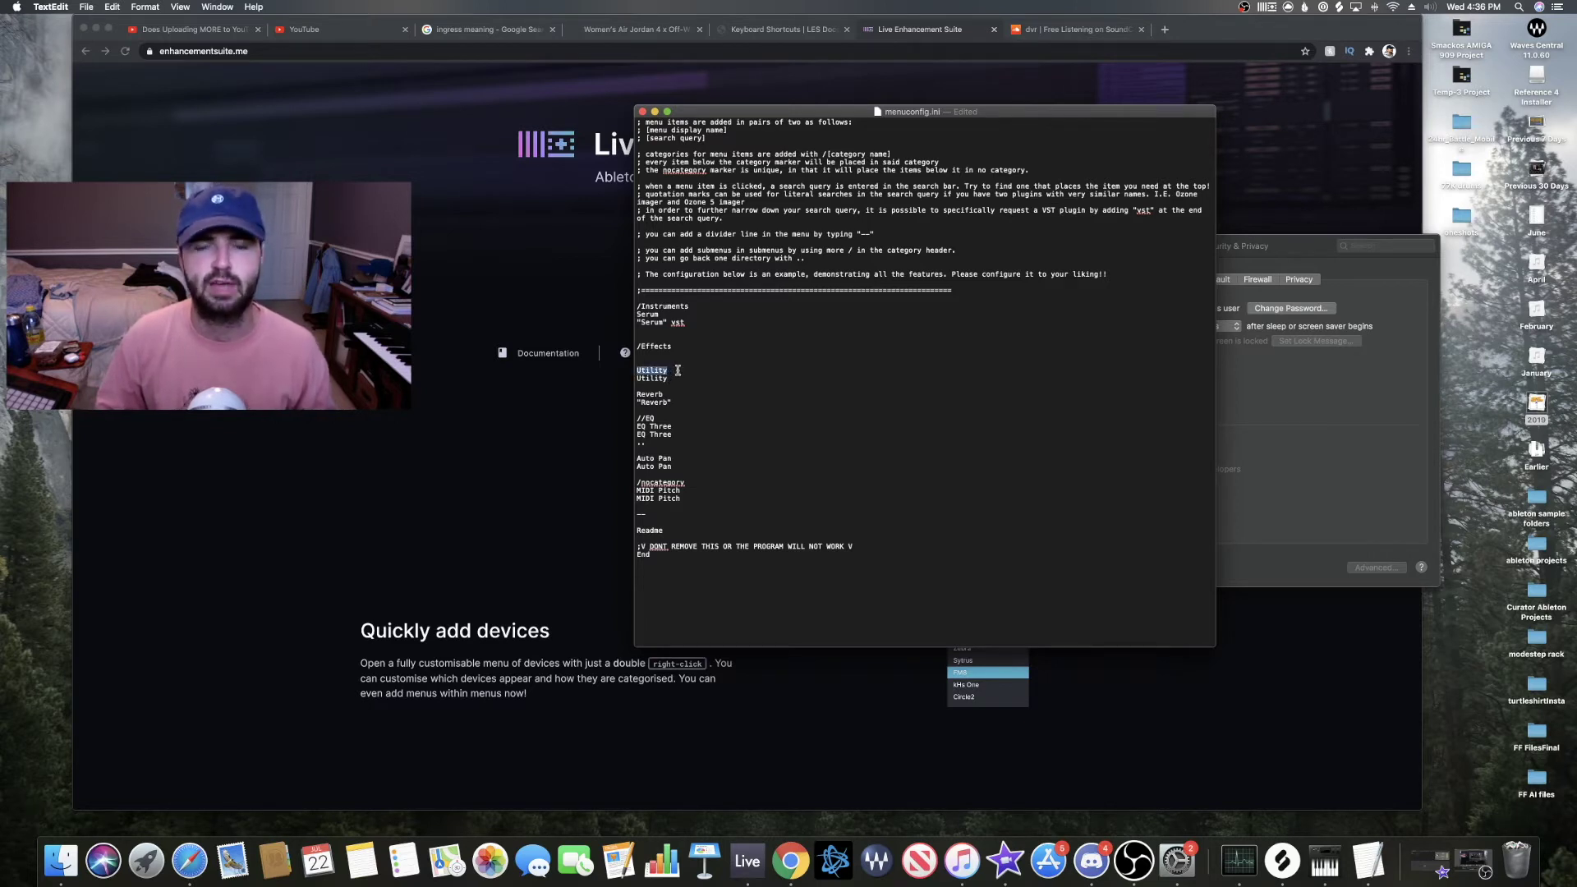
{"action": "left_click_drag", "start_coordinate": [638, 378], "coordinate": [673, 380]}
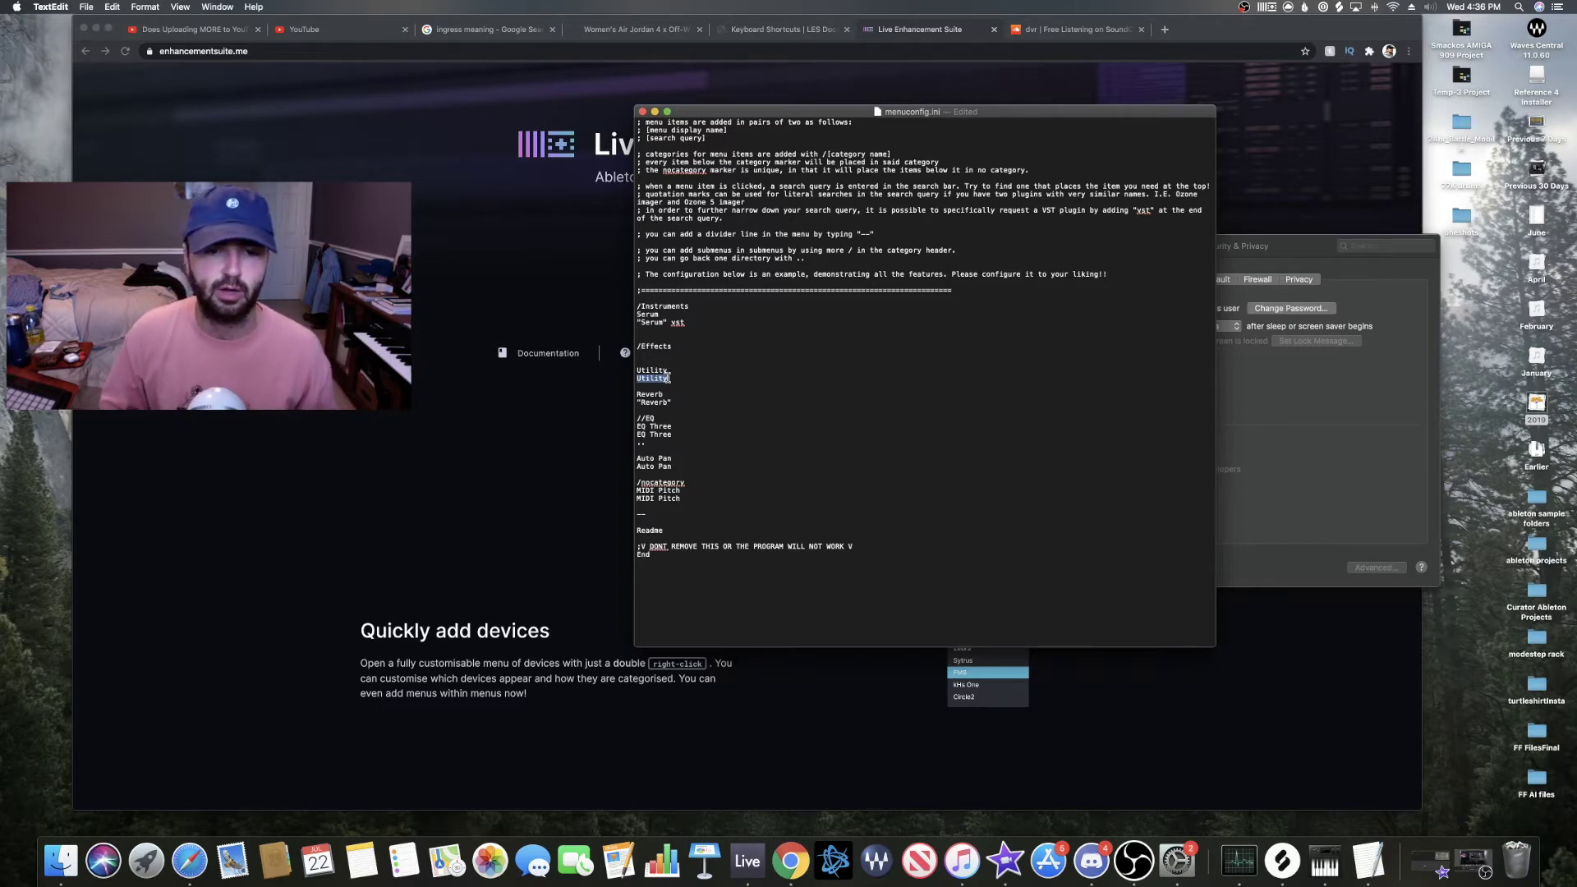
{"action": "left_click", "coordinate": [701, 418]}
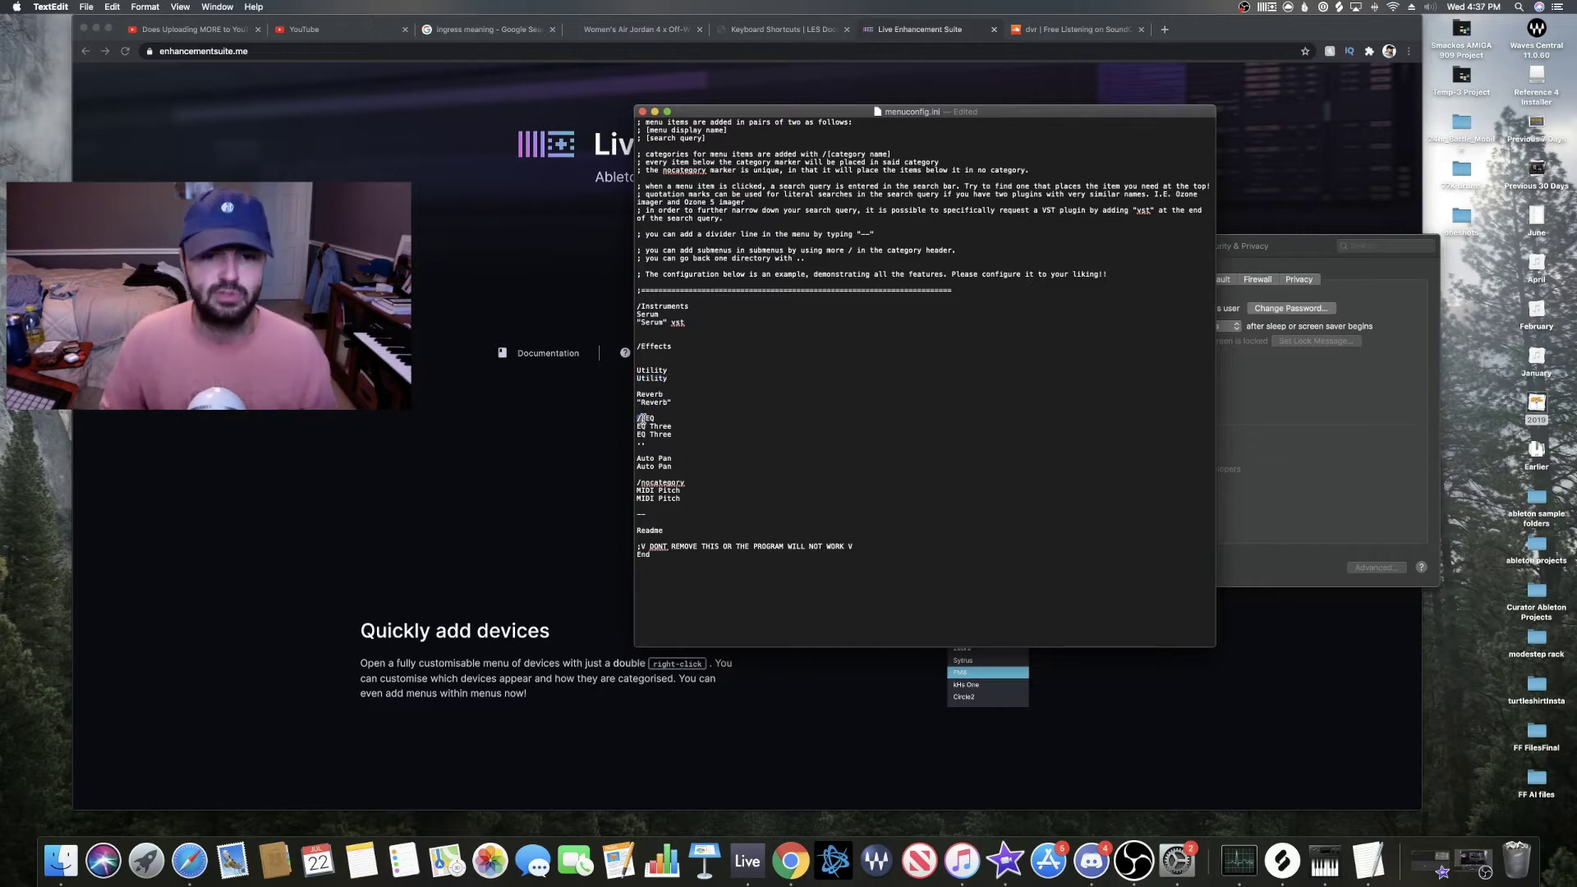
Step: Point out the // marking the EQ submenu and delete both EQ Three lines
{"action": "left_click_drag", "start_coordinate": [646, 419], "coordinate": [637, 419]}
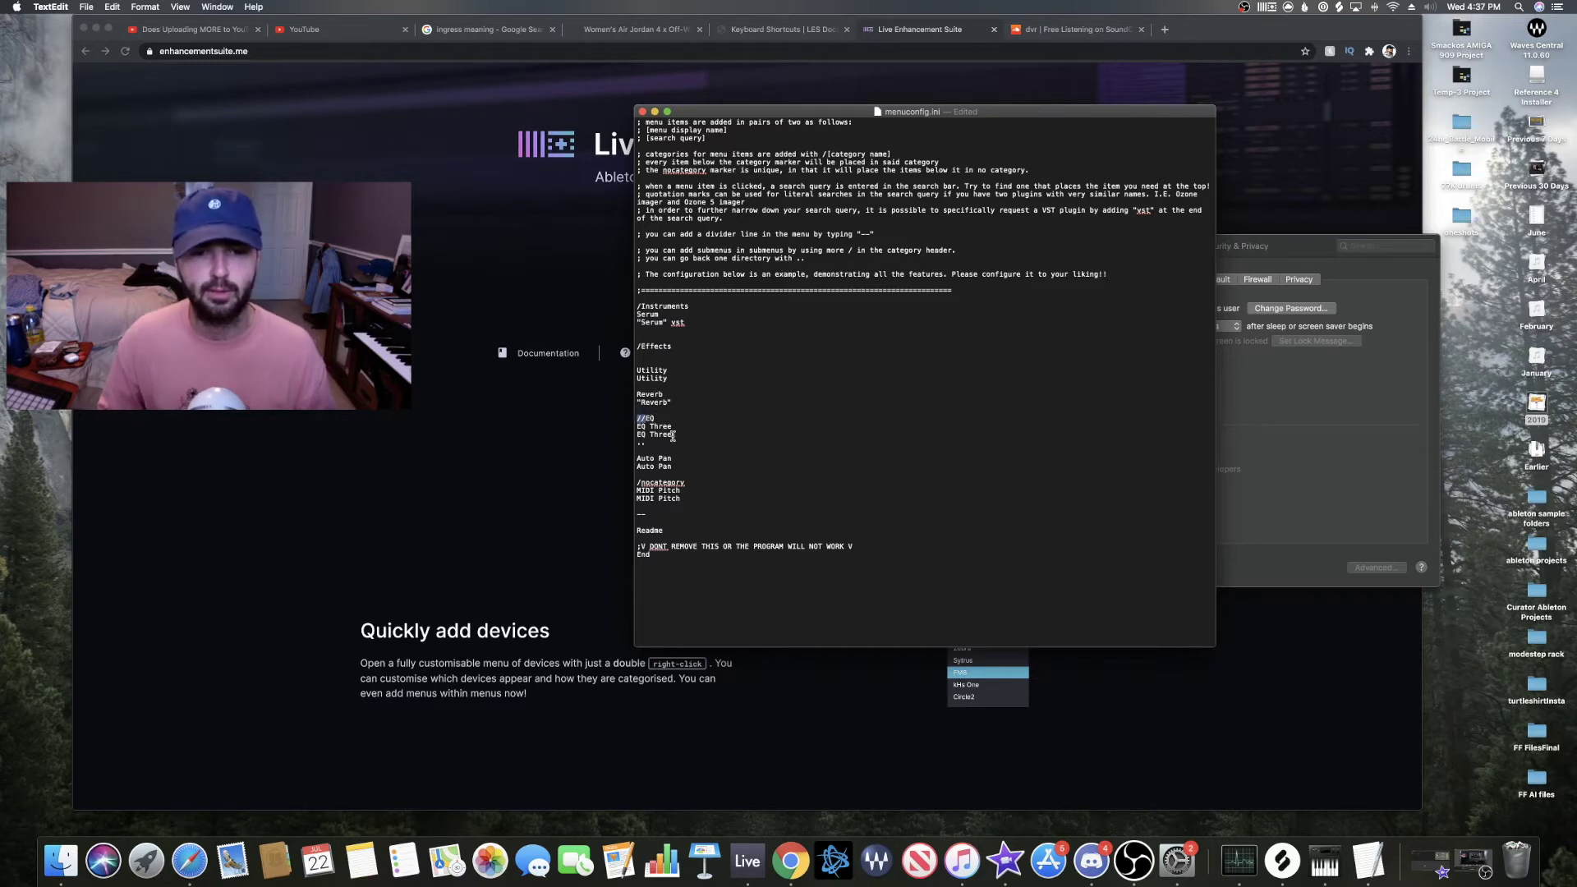
{"action": "left_click_drag", "start_coordinate": [671, 433], "coordinate": [634, 425]}
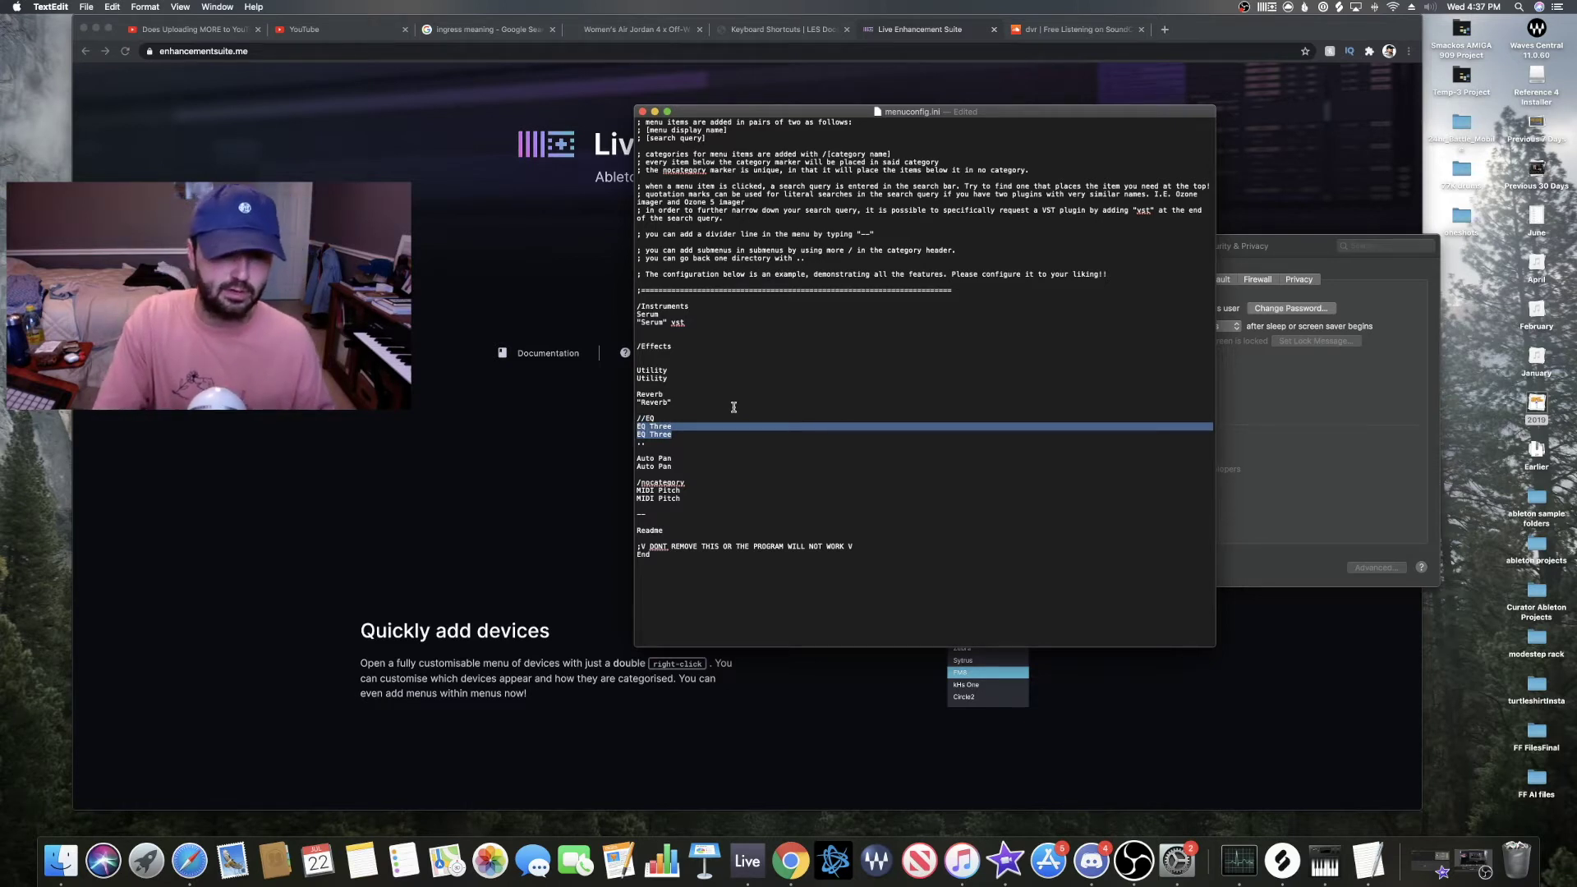
{"action": "key", "text": "BackSpace"}
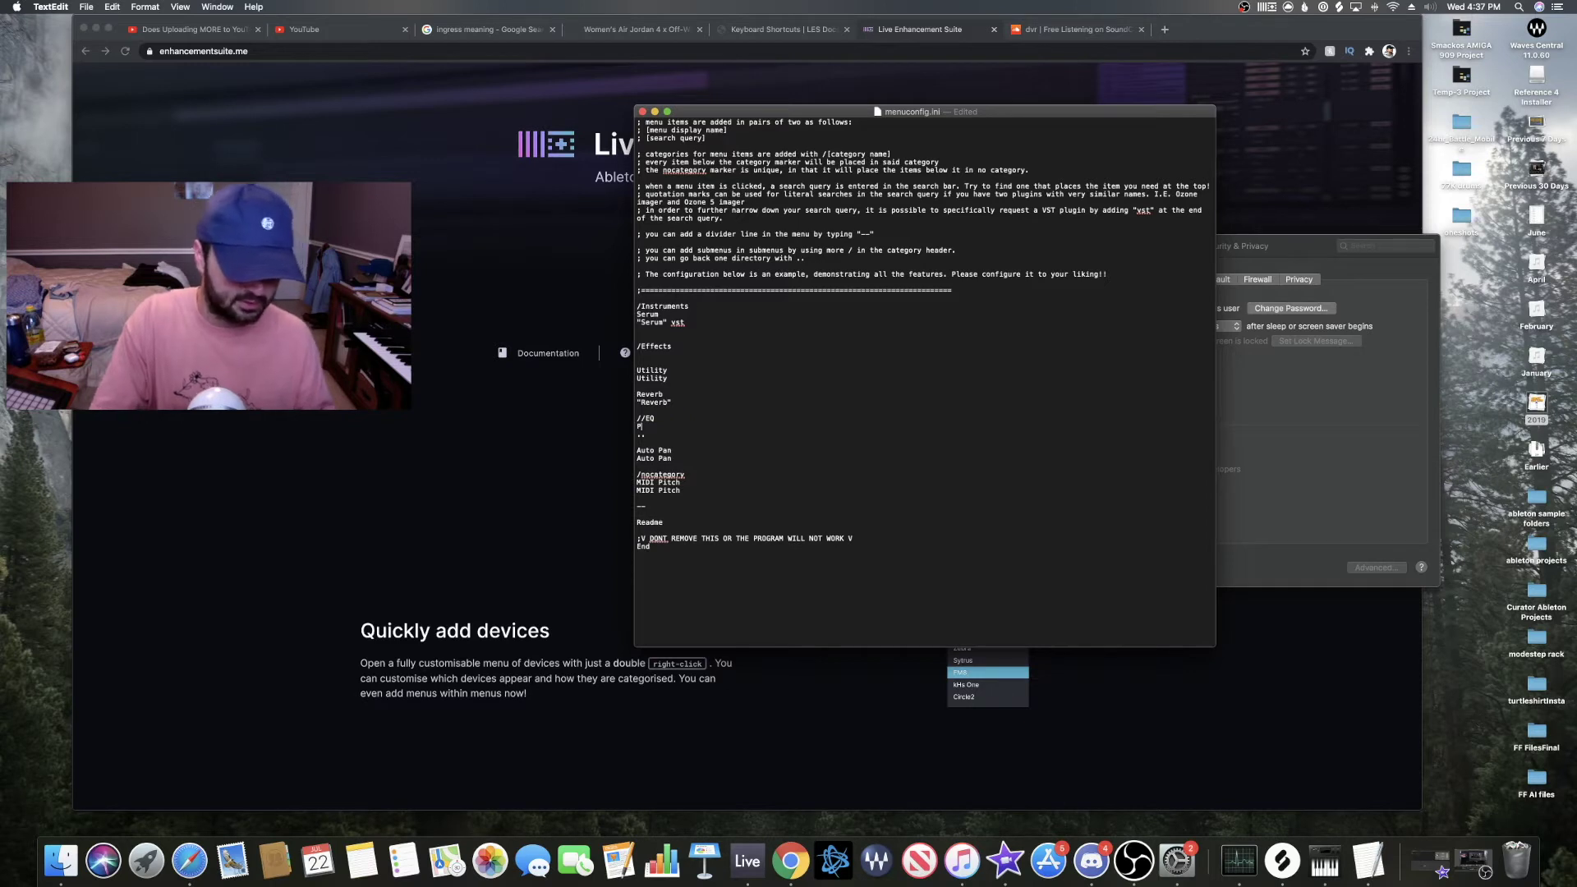
Step: Enter Pro-Q 3 under the EQ submenu and start a new //Compressor submenu
{"action": "type", "text": "Pro"}
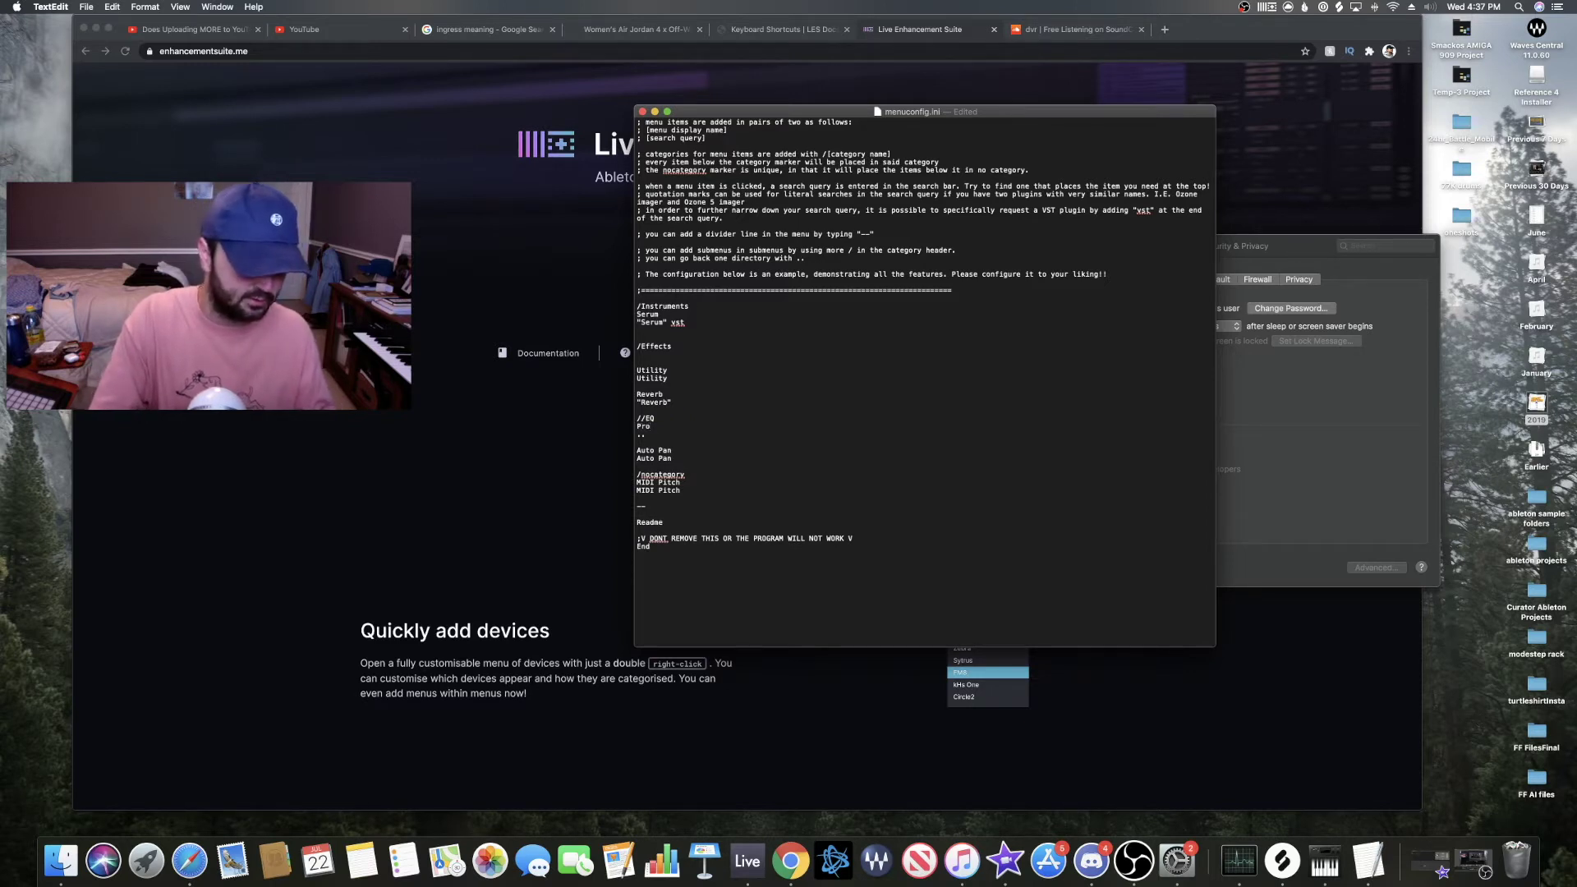
{"action": "type", "text": "-Q "}
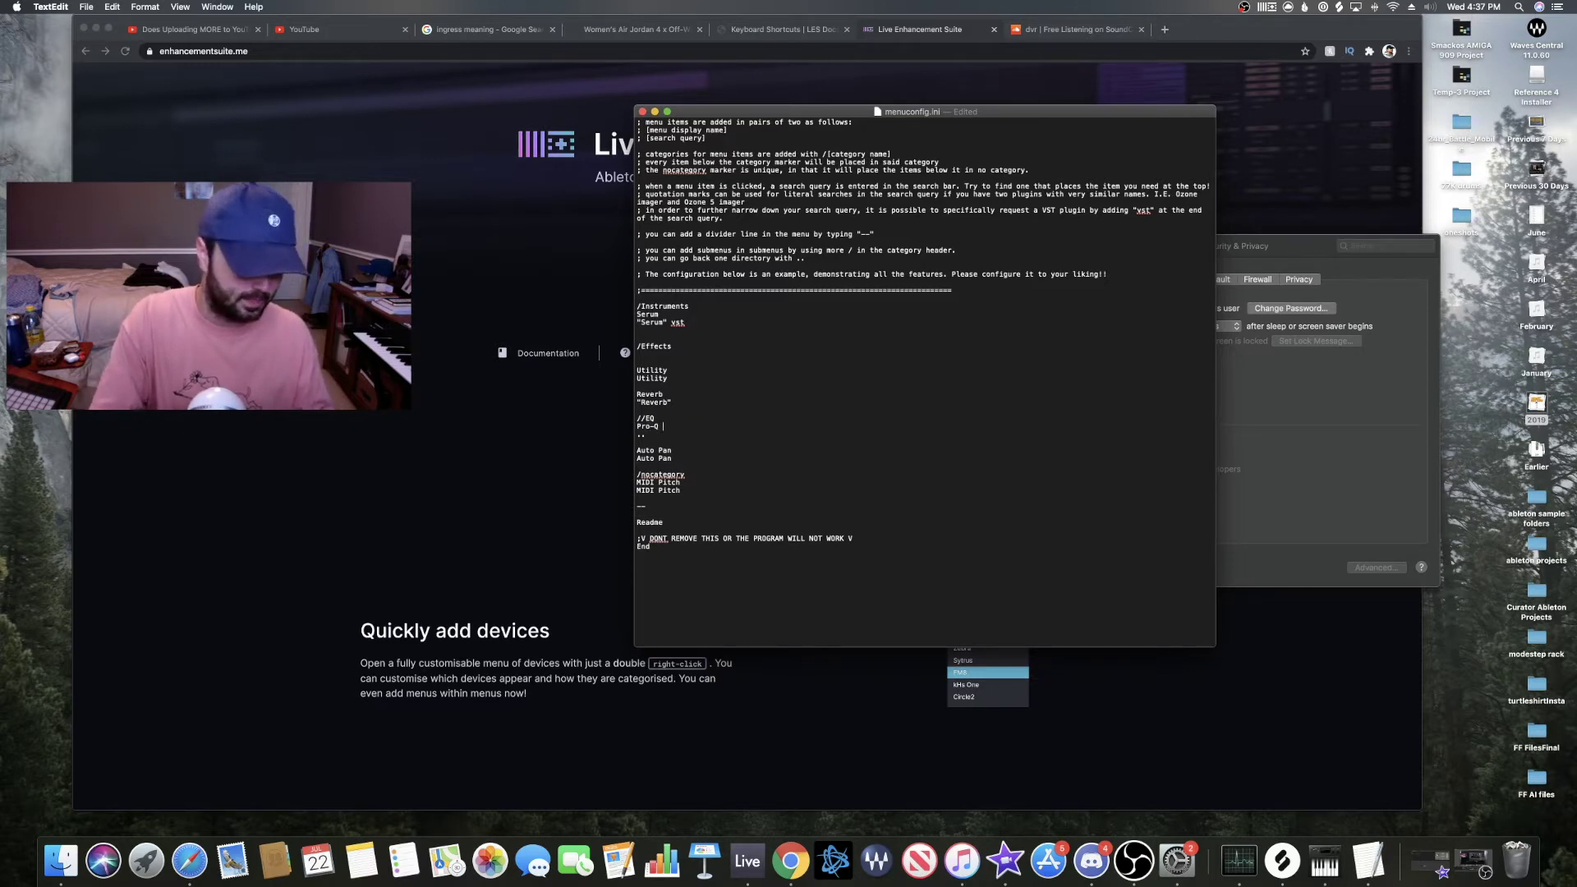
{"action": "type", "text": "3"}
{"action": "key", "text": "Return"}
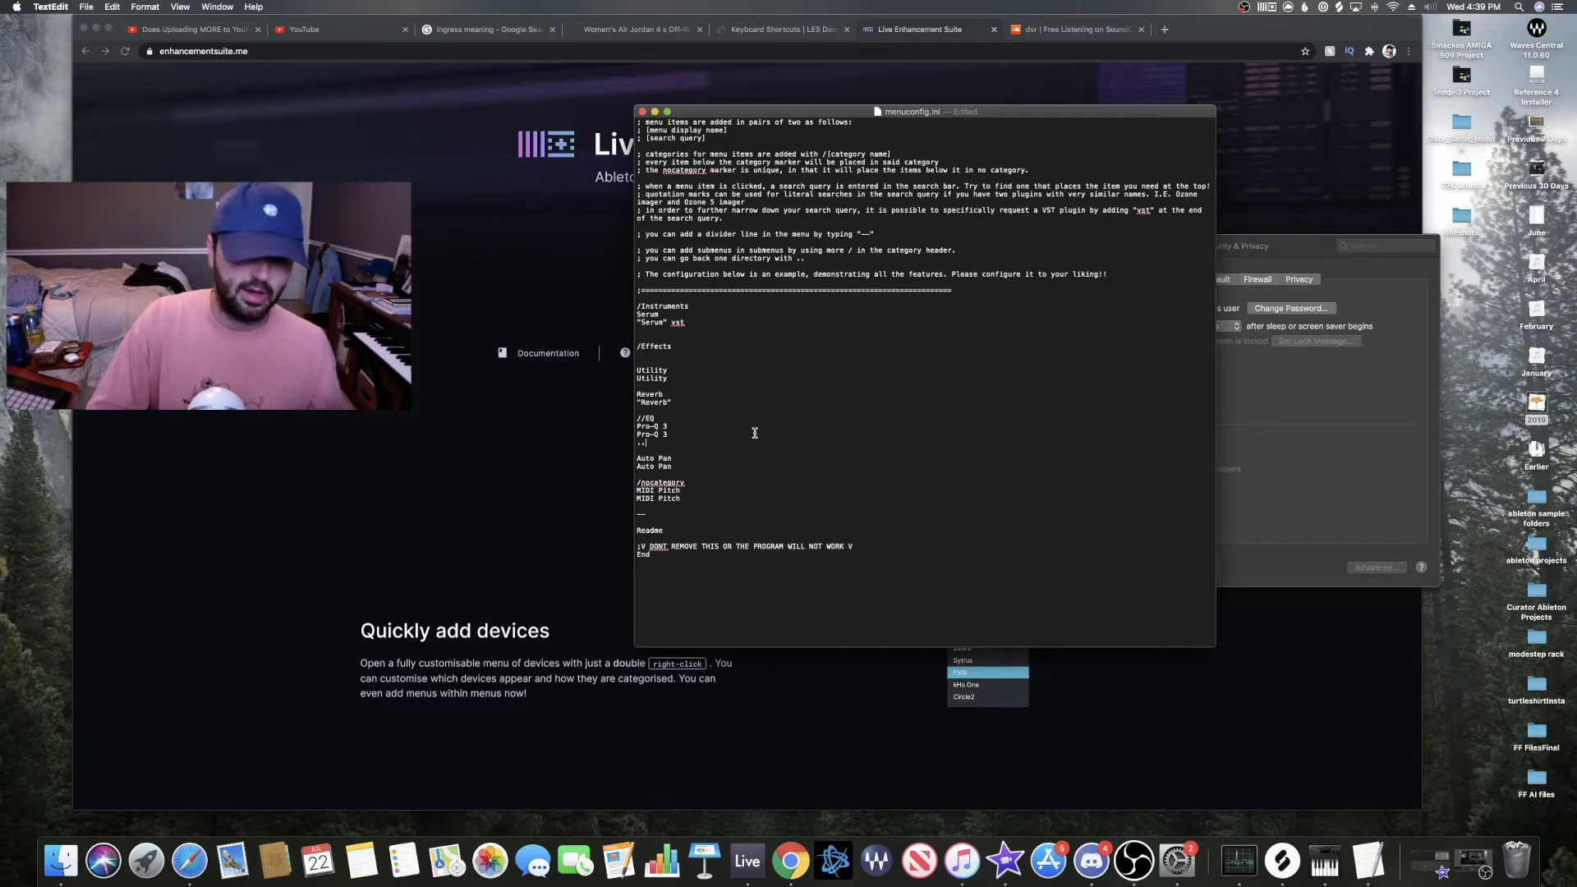
{"action": "key", "text": "Return"}
{"action": "key", "text": "Return"}
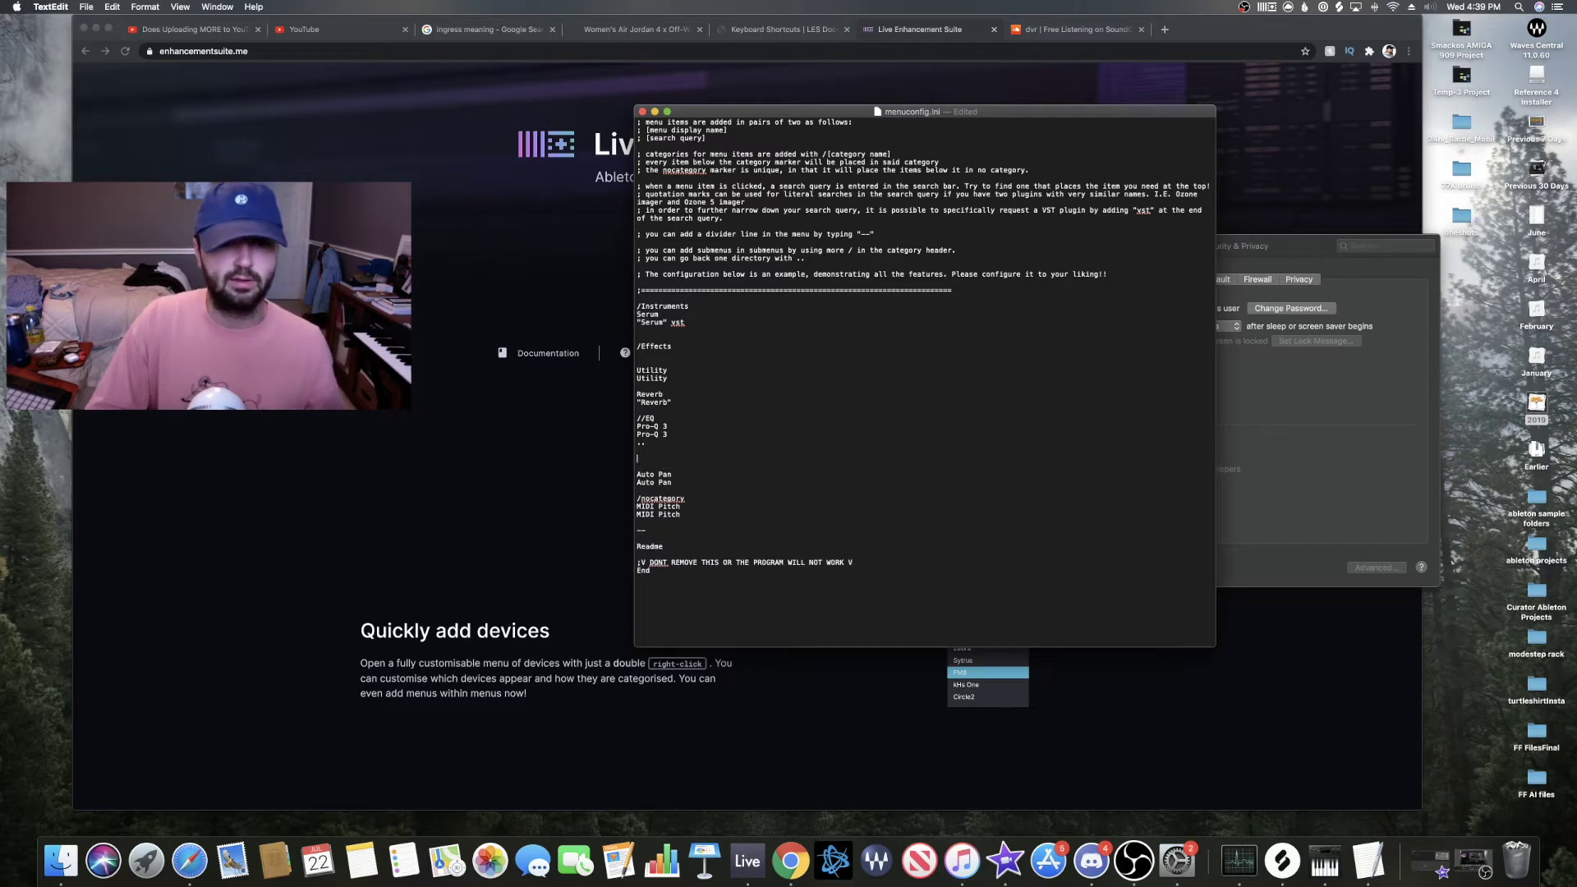
{"action": "type", "text": "//Compressor"}
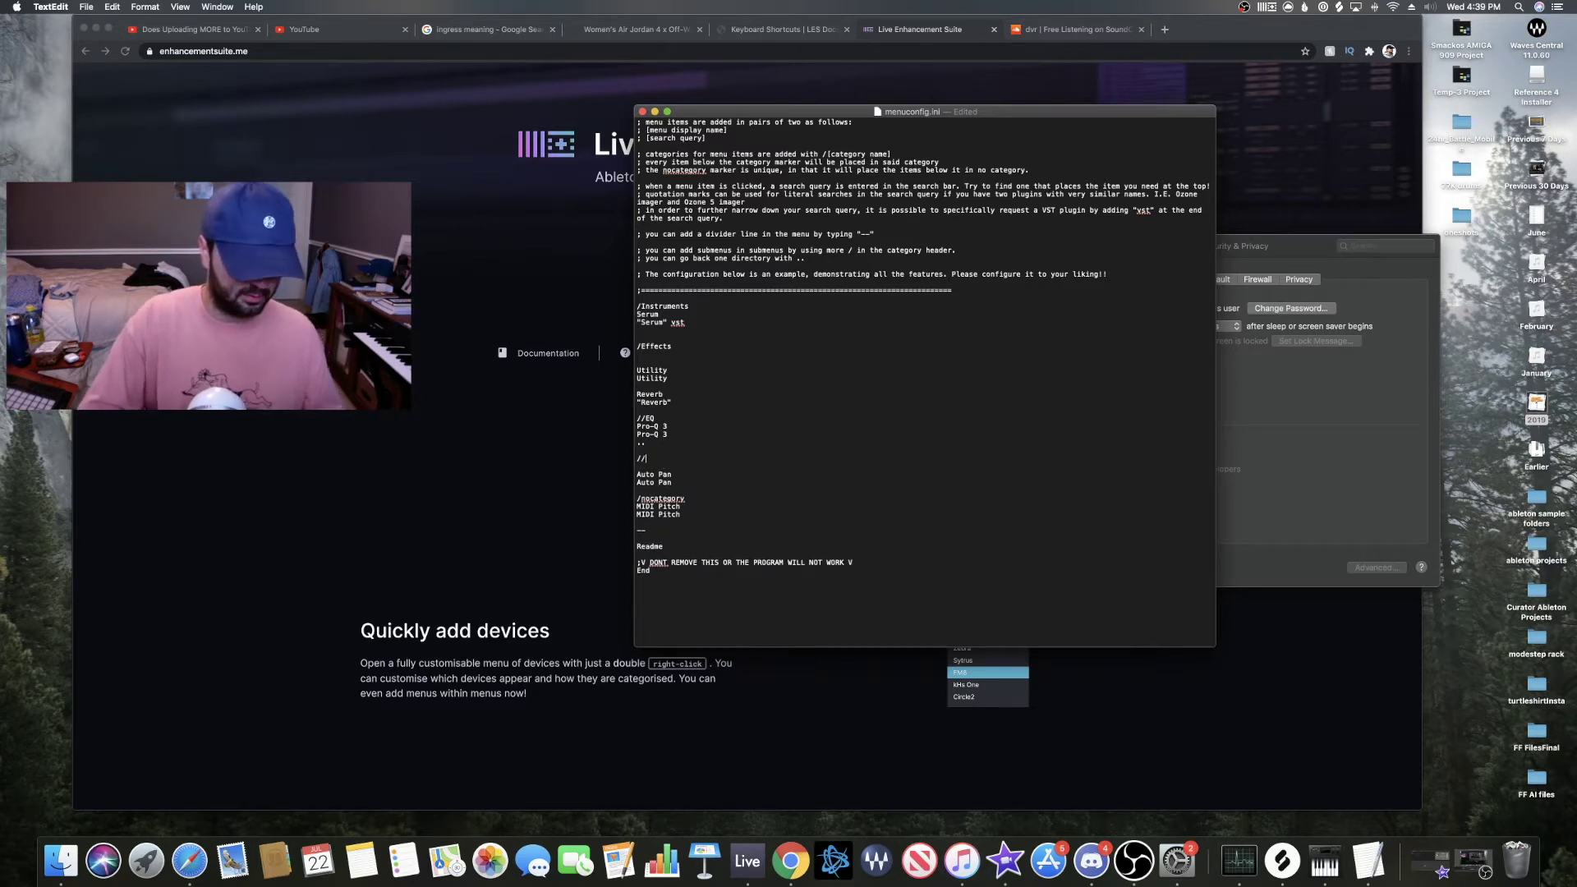
{"action": "key", "text": "Return"}
{"action": "key", "text": "Return"}
Step: Add Compressor and Glue Compressor entries to the Compressor submenu
{"action": "type", "text": ".."}
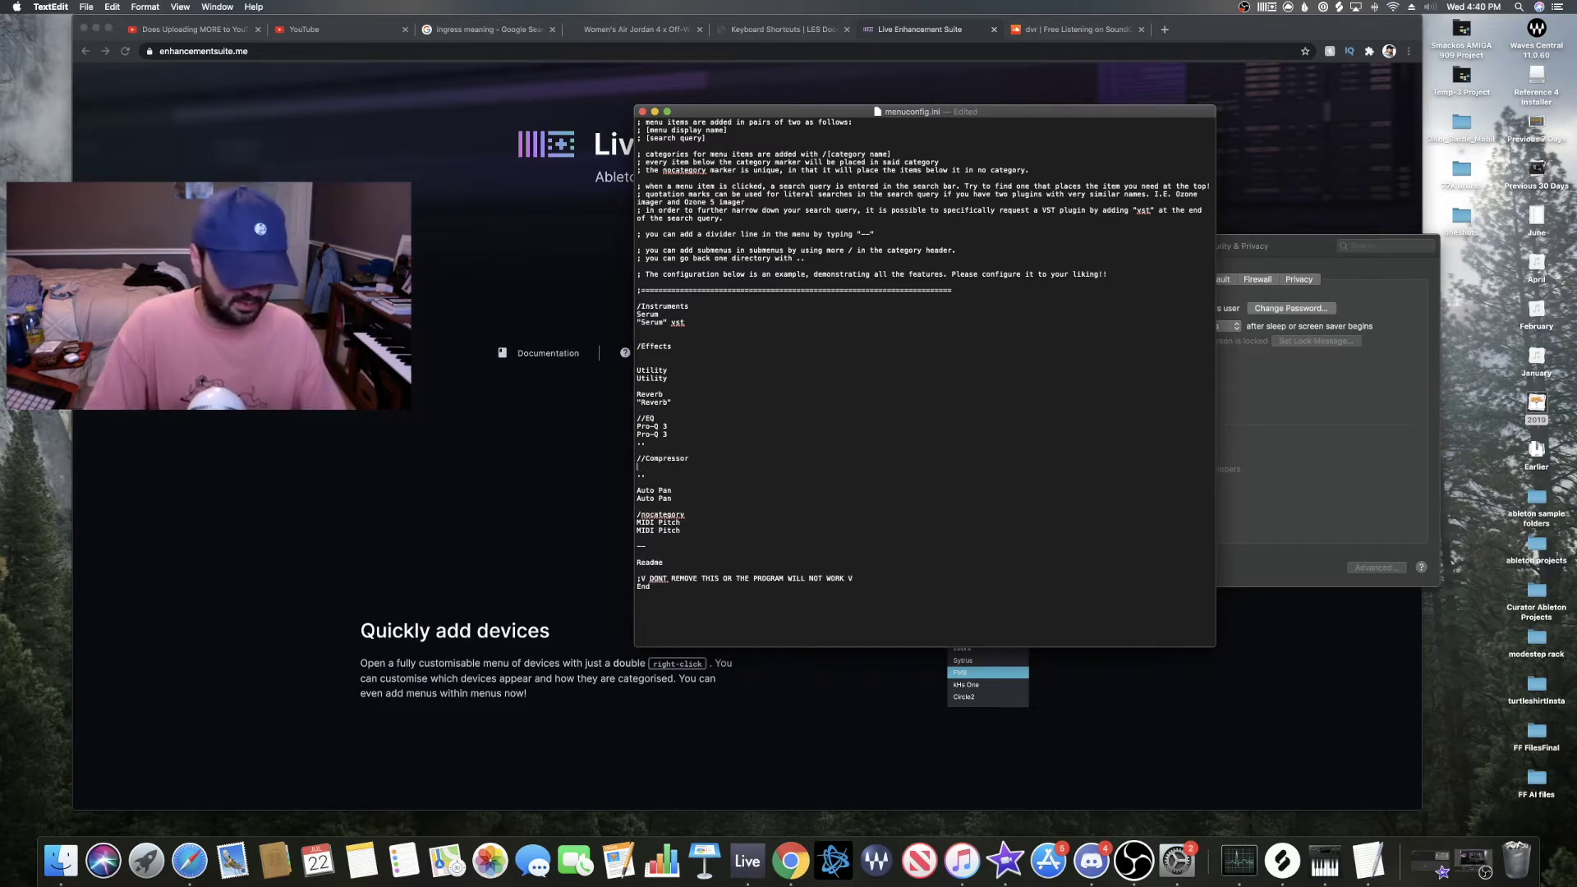
{"action": "type", "text": "Compressor"}
{"action": "key", "text": "Return"}
{"action": "type", "text": "Compressor"}
{"action": "key", "text": "Return"}
{"action": "key", "text": "Return"}
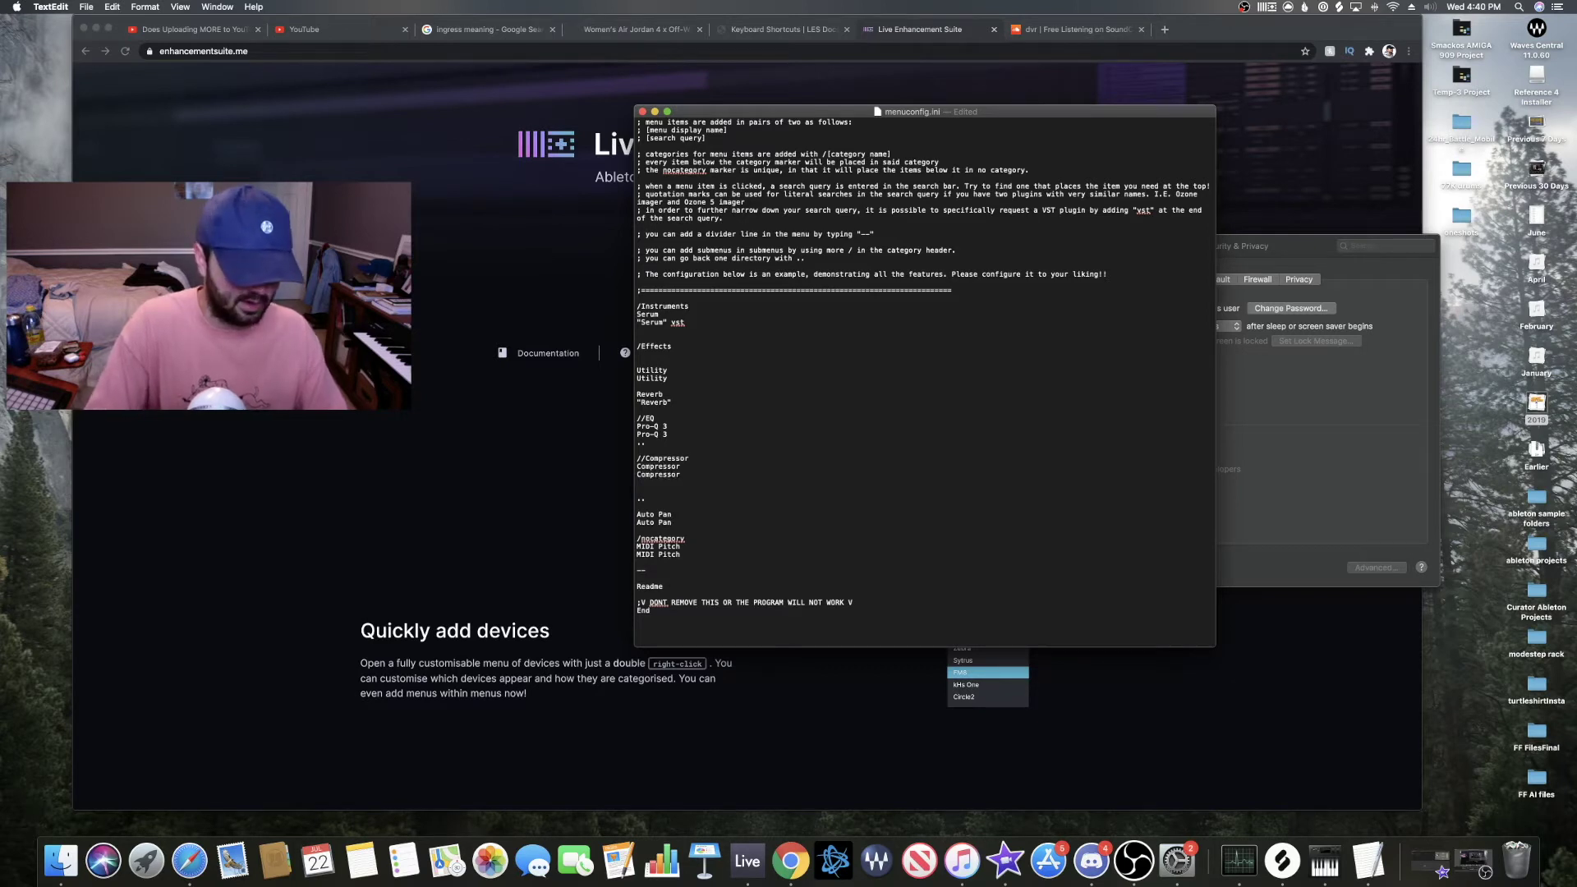
{"action": "type", "text": "Glue Comp"}
{"action": "key", "text": "Return"}
{"action": "type", "text": "Glue Compressor"}
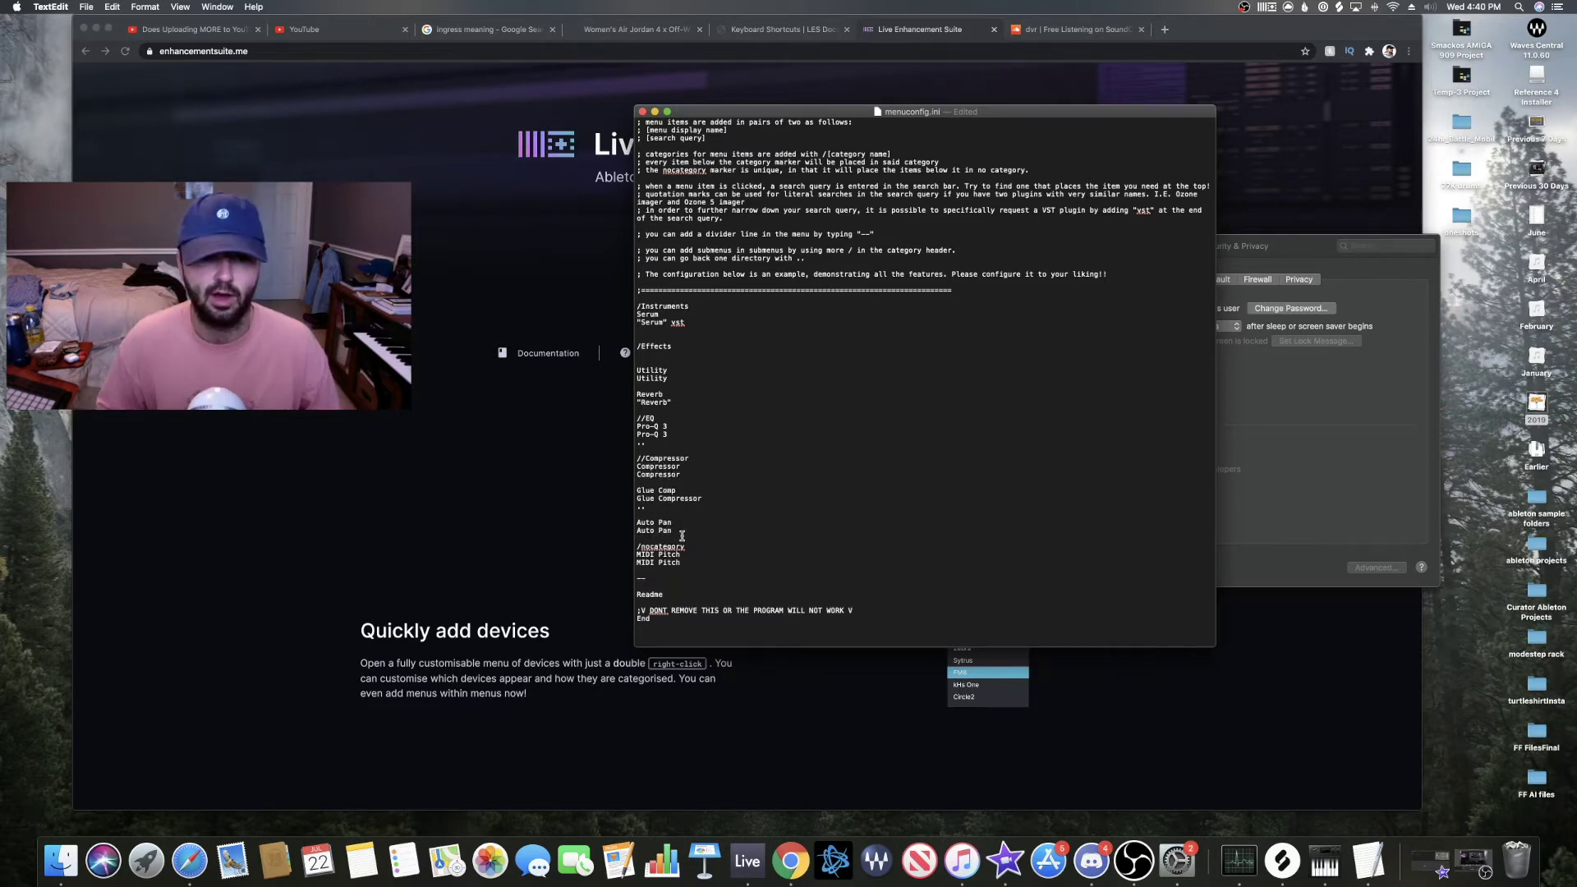
Step: Delete the Auto Pan entries, add a line below Serum for Omnisphere, and reload LES
{"action": "left_click_drag", "start_coordinate": [671, 530], "coordinate": [638, 523]}
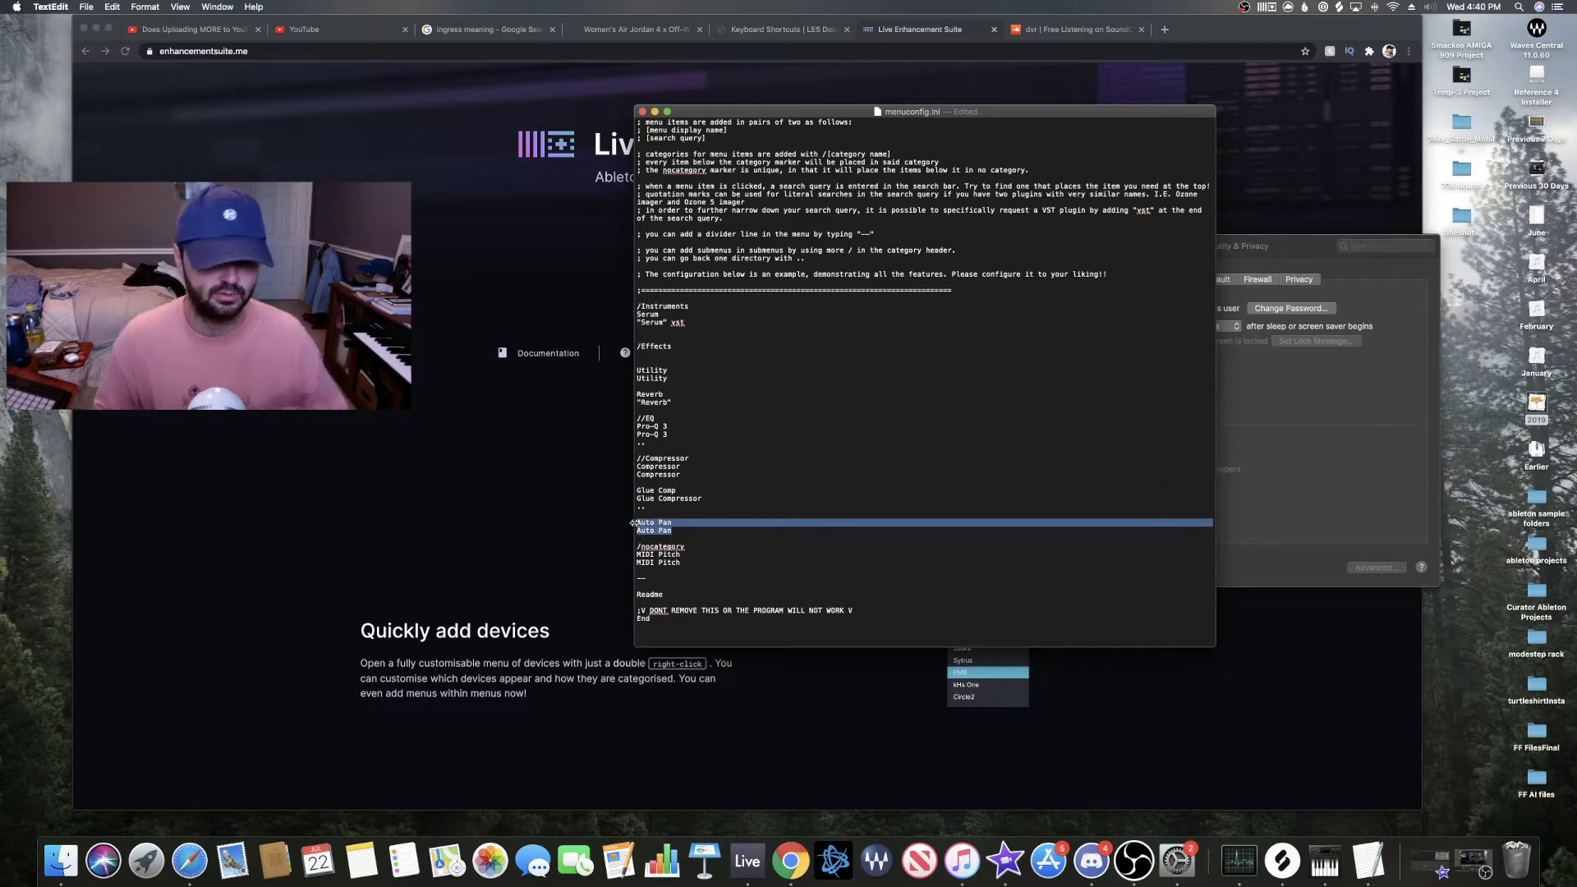
{"action": "key", "text": "BackSpace"}
{"action": "key", "text": "BackSpace"}
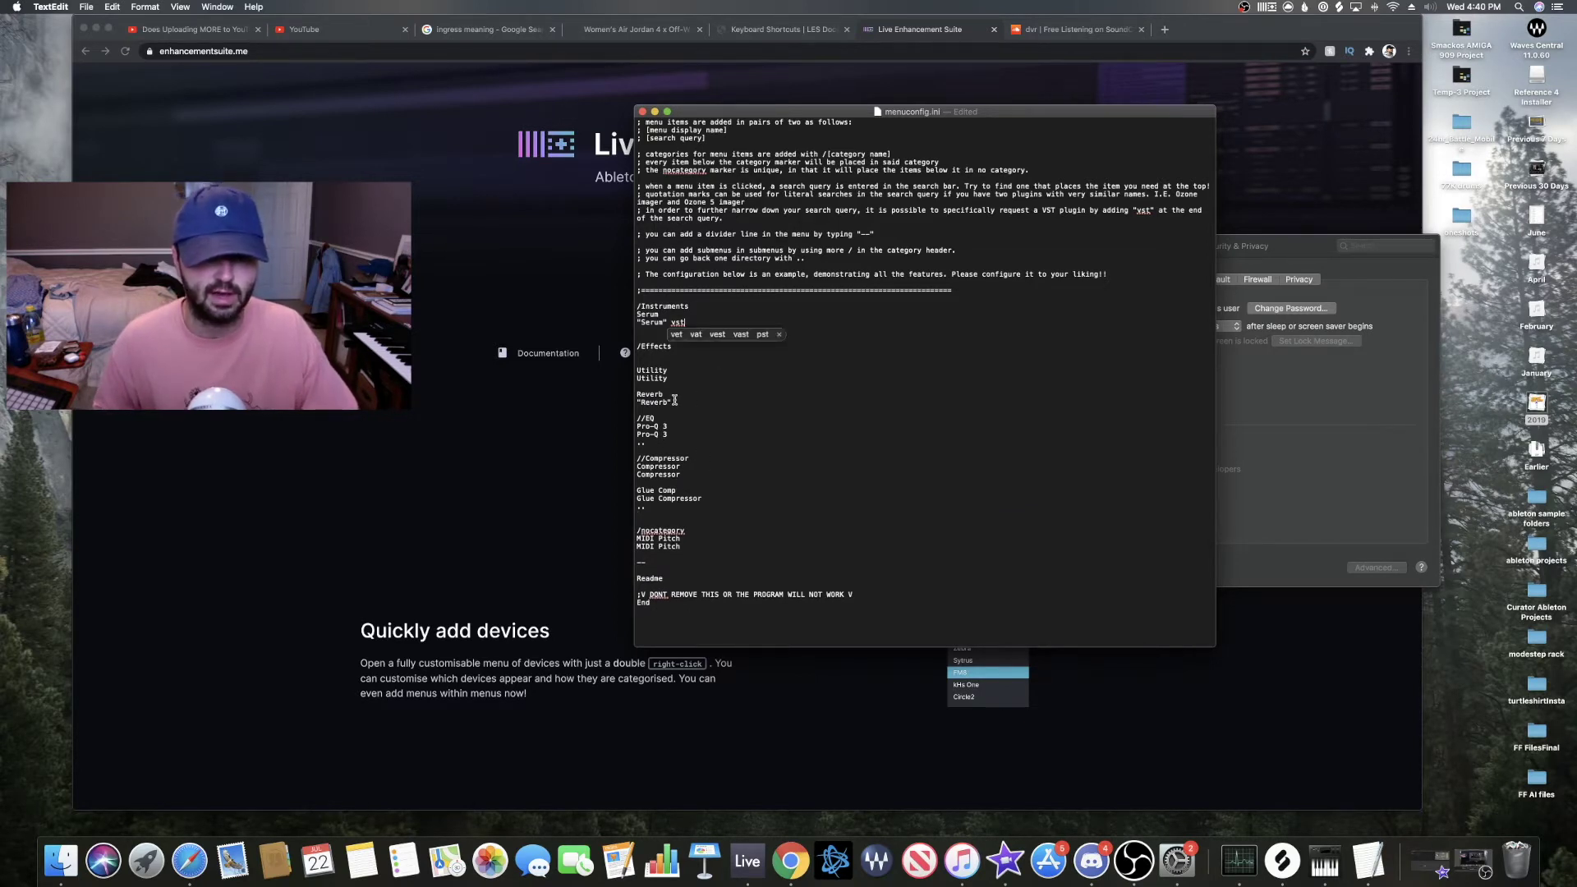
{"action": "left_click_drag", "start_coordinate": [671, 386], "coordinate": [662, 374]}
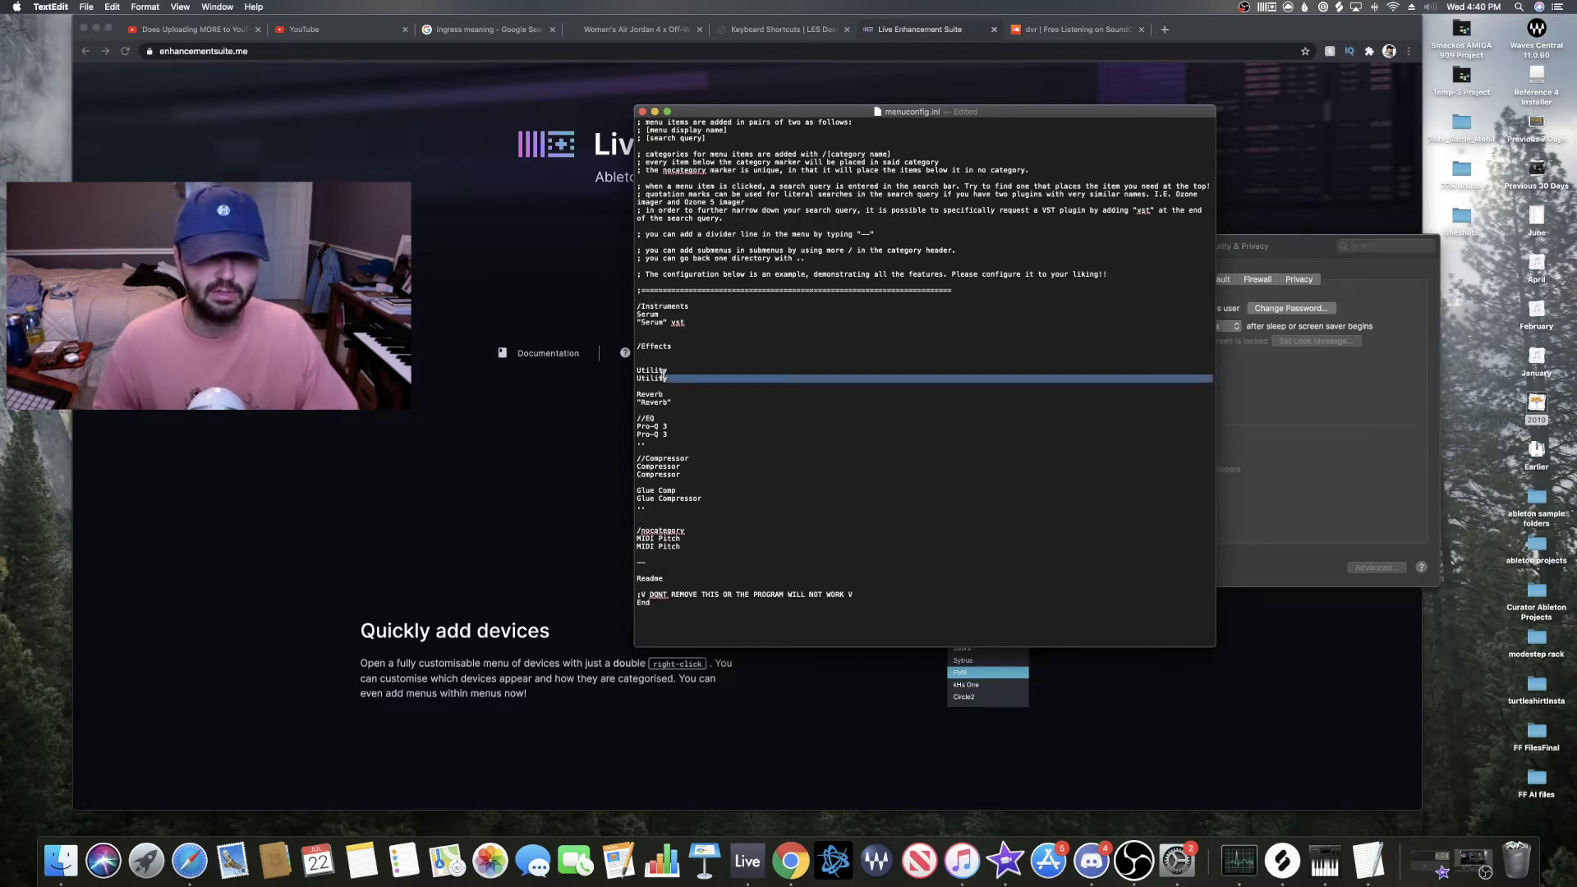
{"action": "left_click", "coordinate": [704, 322]}
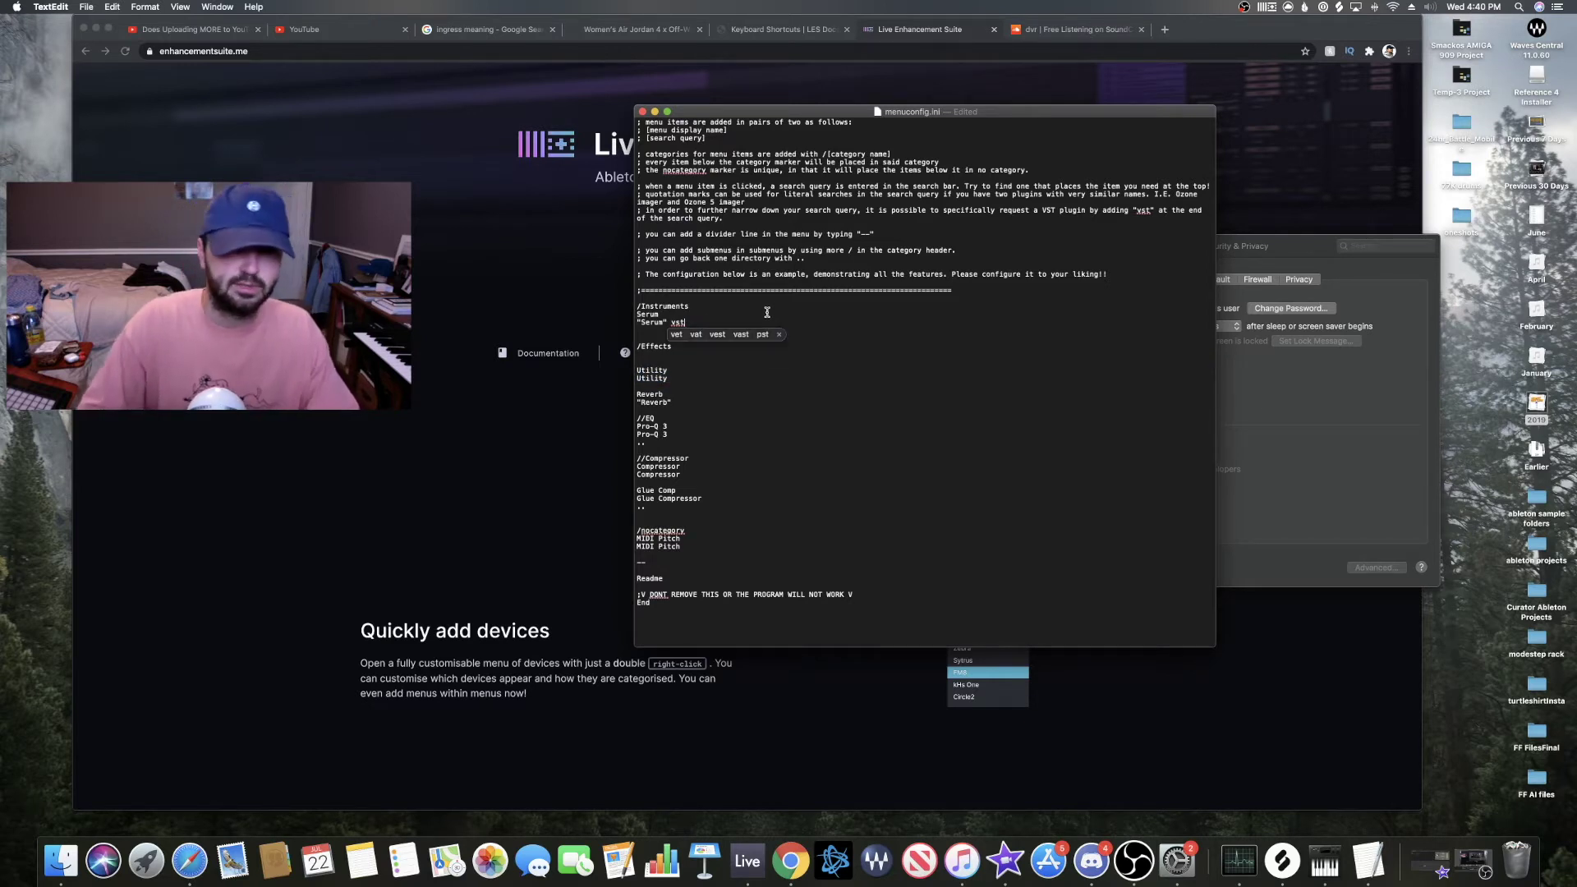
{"action": "key", "text": "Return"}
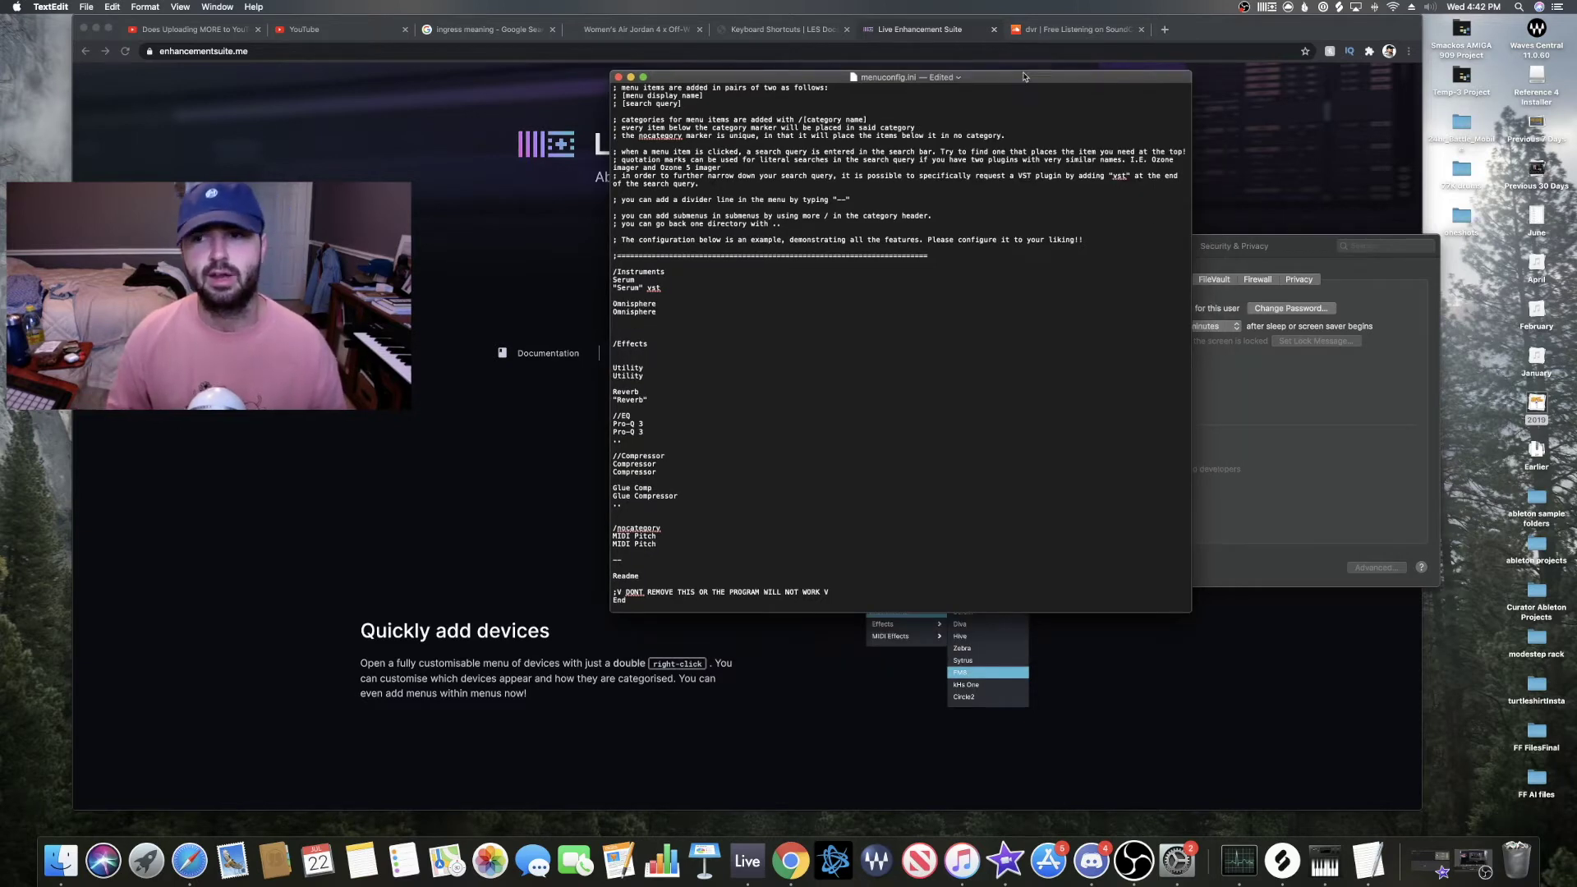
{"action": "left_click", "coordinate": [1267, 6]}
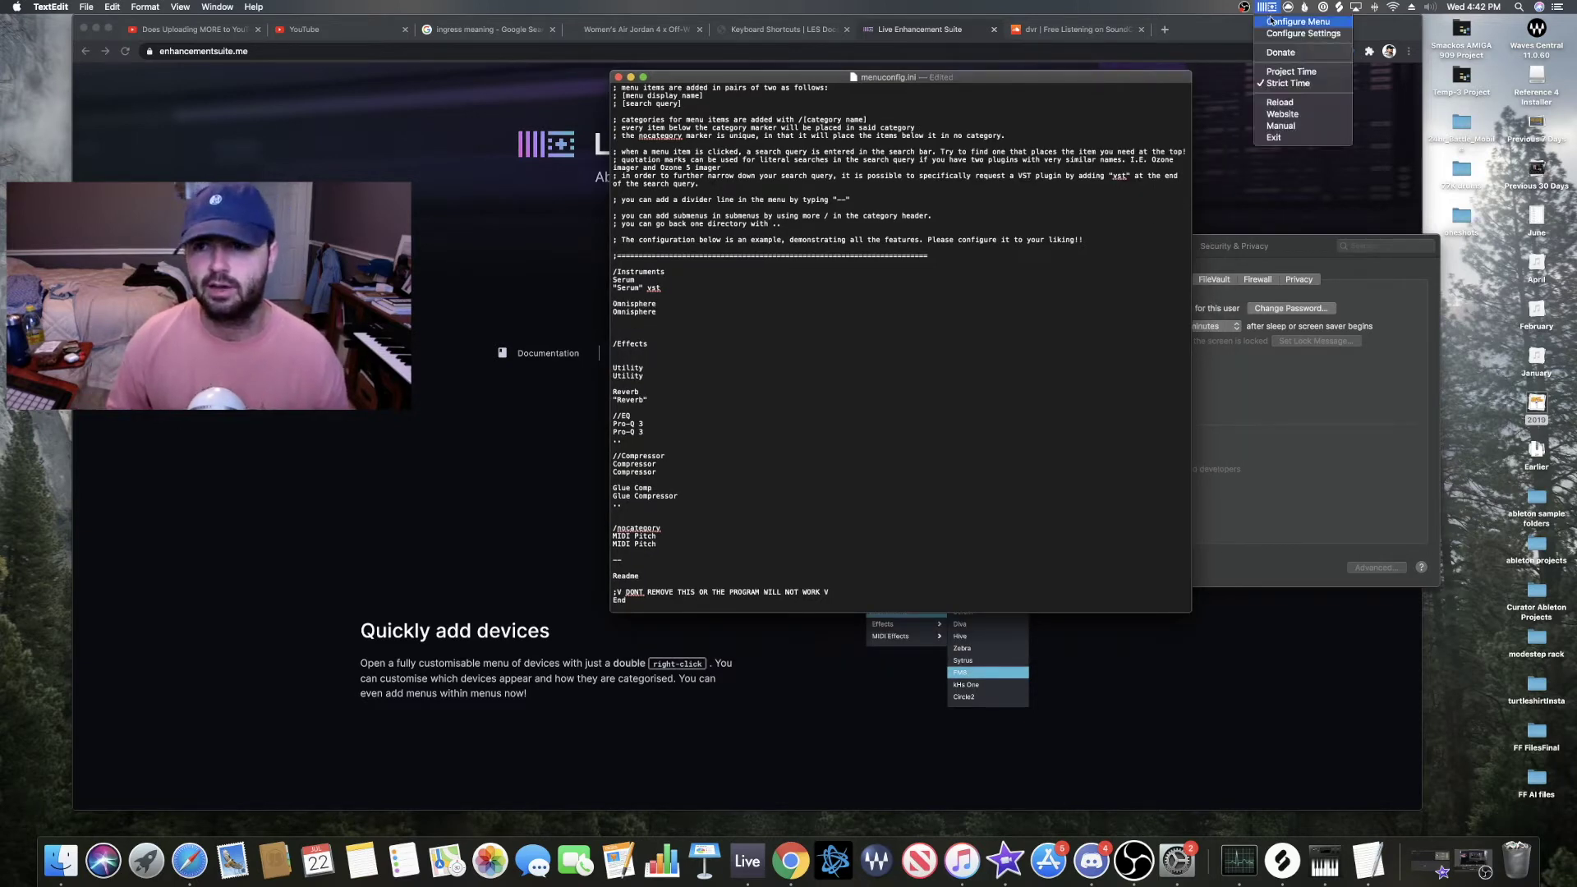
{"action": "left_click", "coordinate": [1289, 104]}
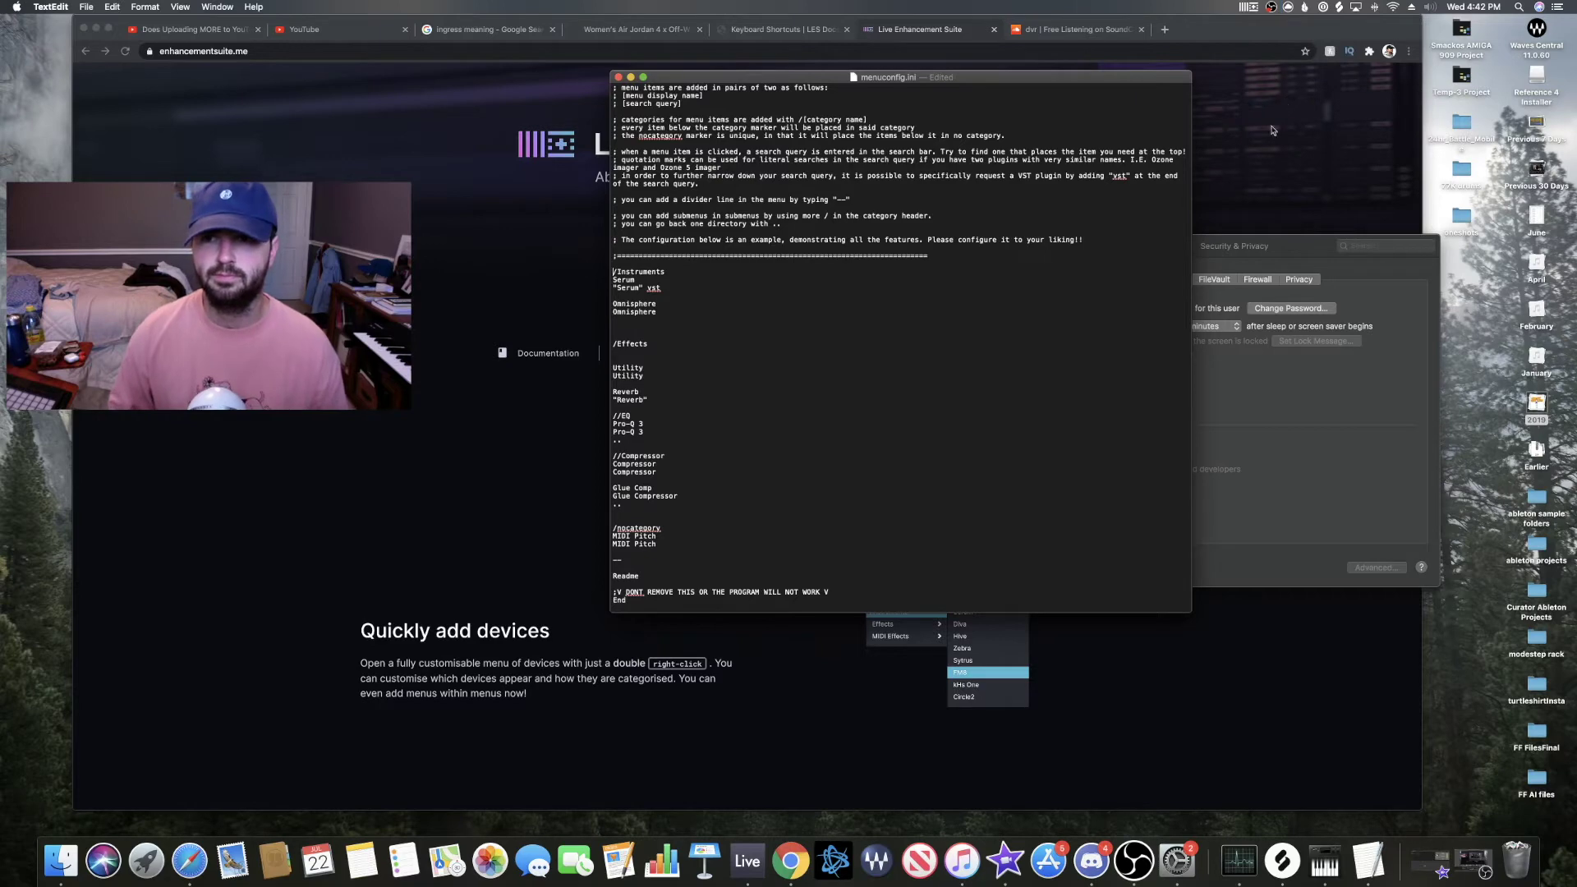
Step: In Ableton Live, load Omnisphere from the custom Instruments menu, then undo it
{"action": "left_click", "coordinate": [748, 863]}
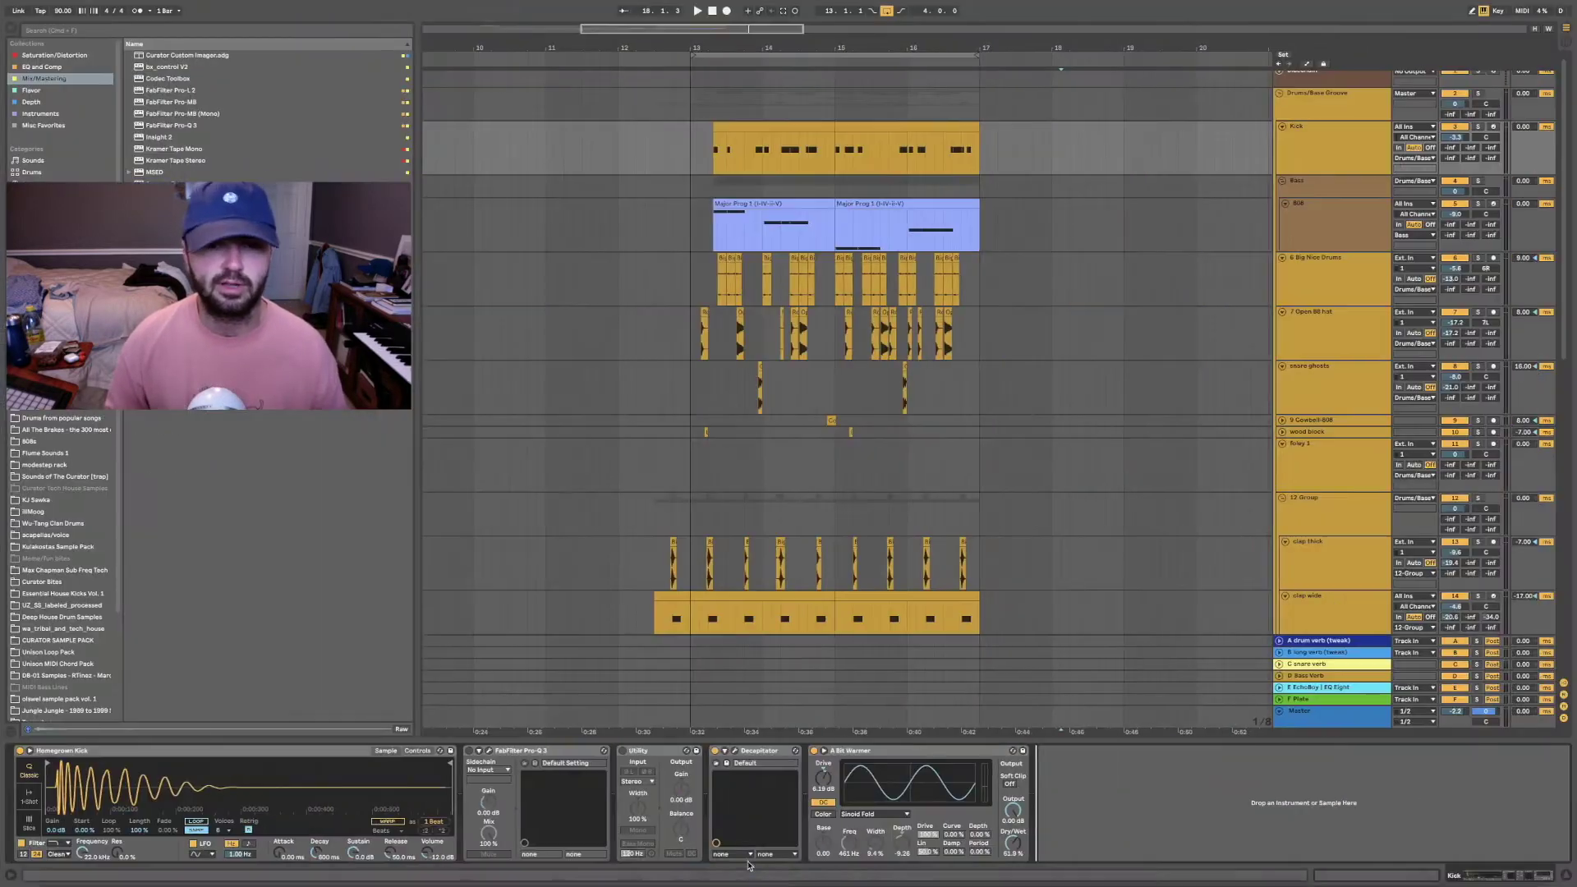
{"action": "right_click", "coordinate": [1065, 773]}
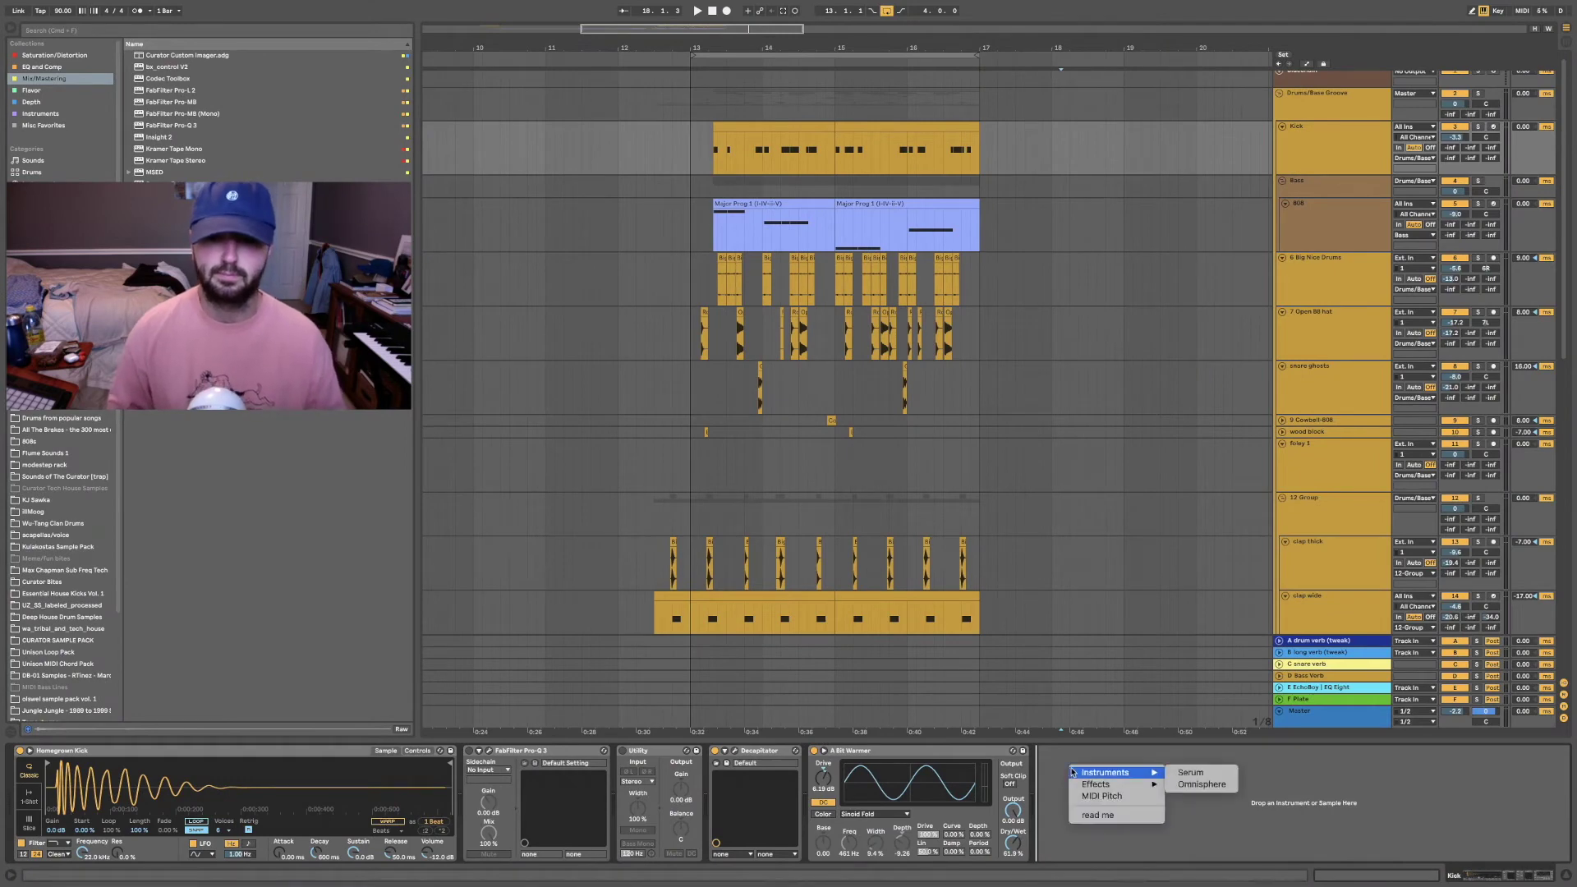
{"action": "mouse_move", "coordinate": [1098, 786]}
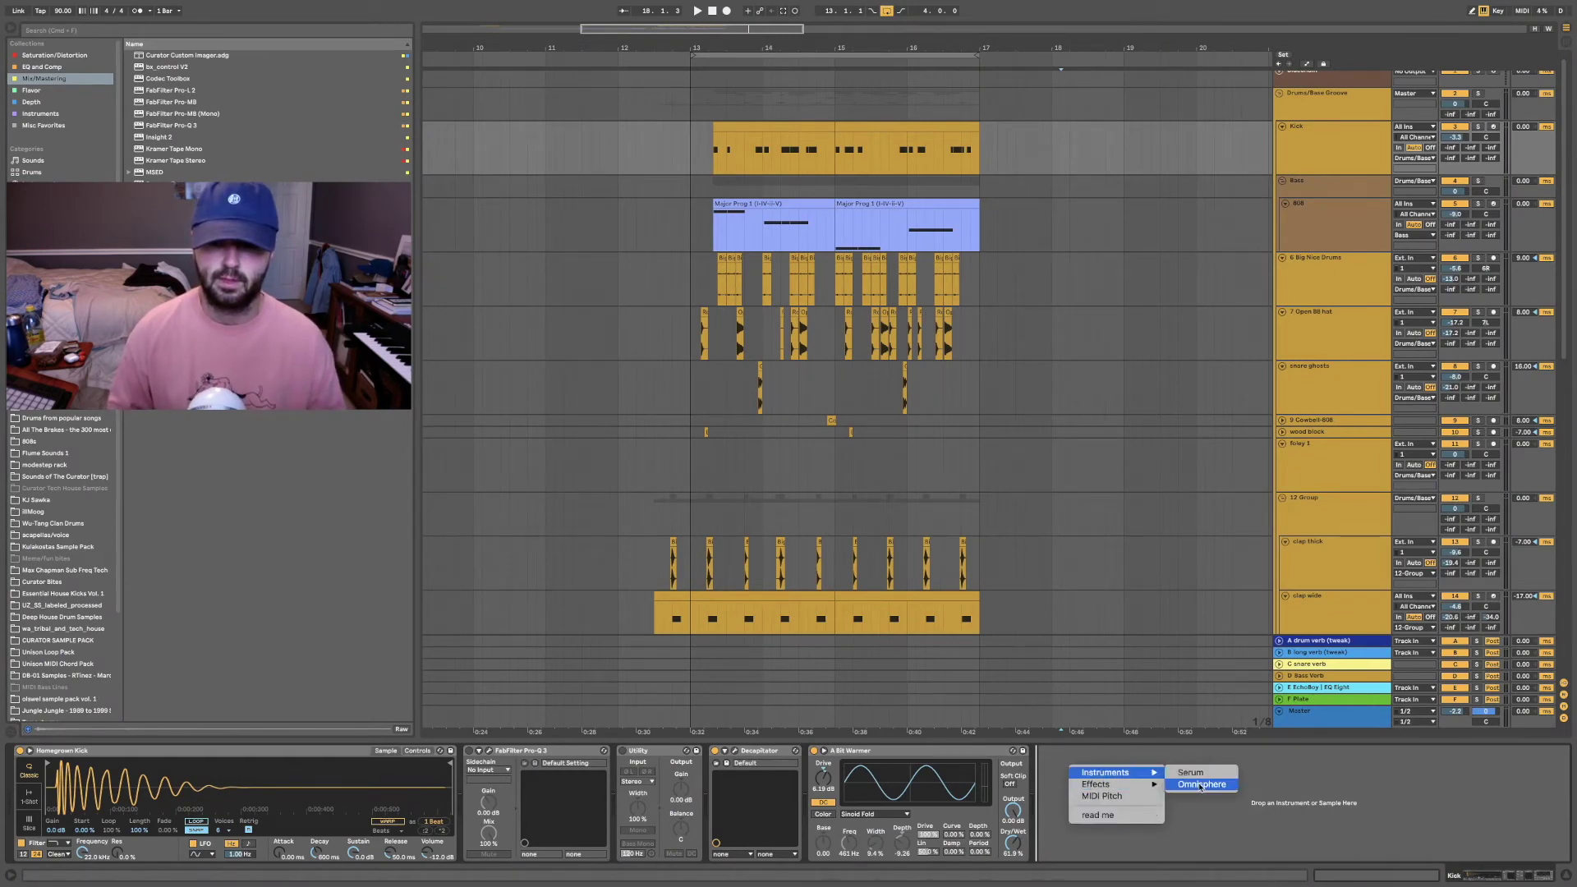
{"action": "left_click", "coordinate": [1182, 771]}
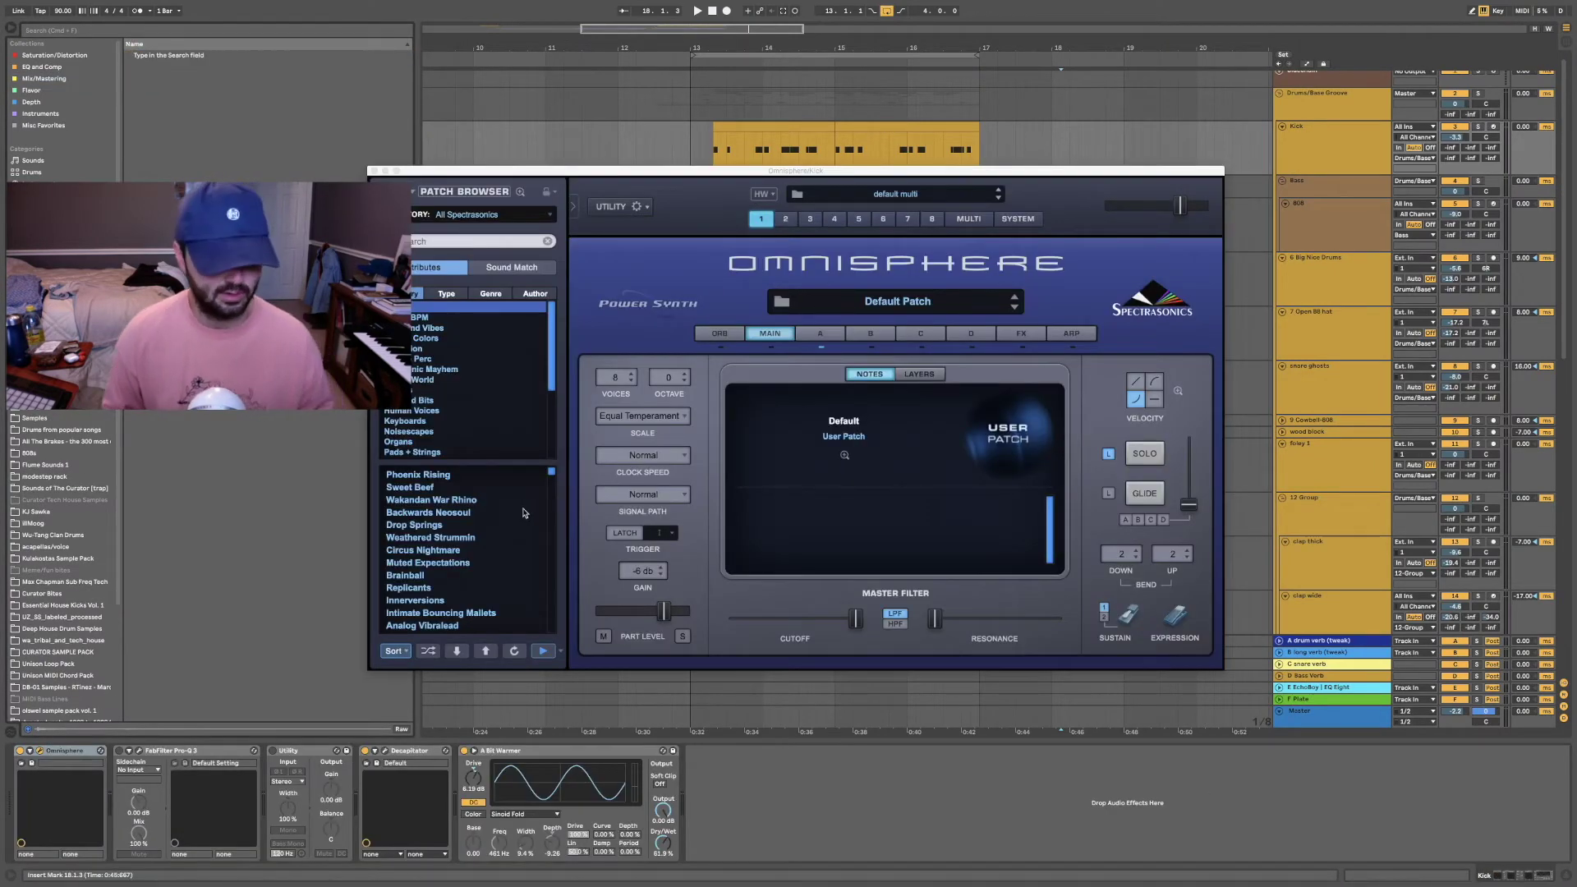
{"action": "key", "text": "super+z"}
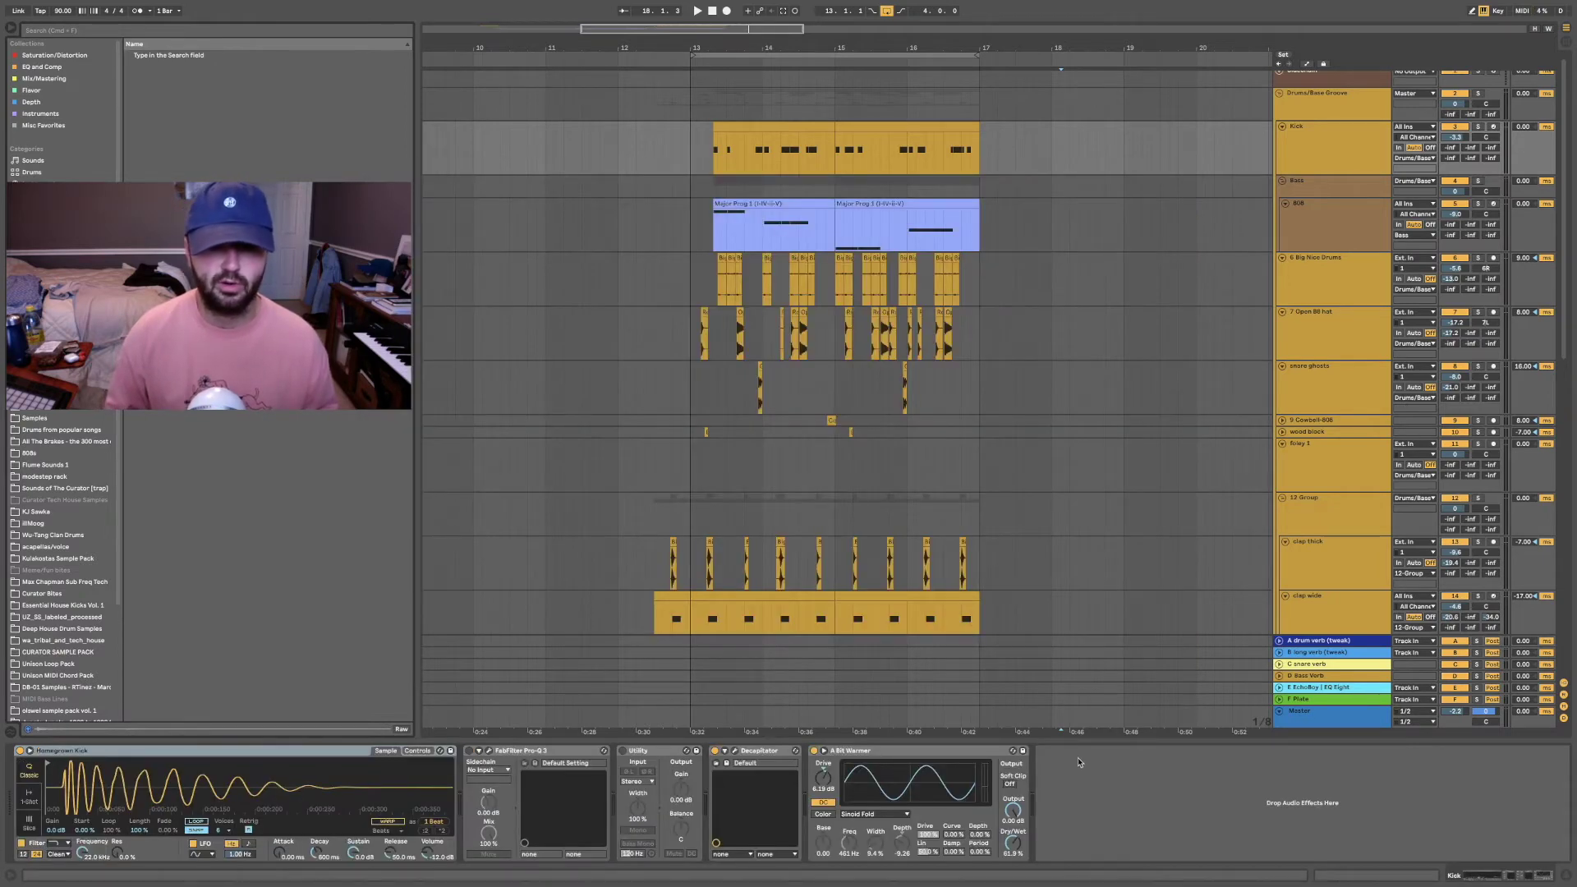
Step: Add Pro-Q 3 from the custom EQ submenu, then delete it from the chain
{"action": "right_click", "coordinate": [1079, 761]}
{"action": "mouse_move", "coordinate": [1109, 776]}
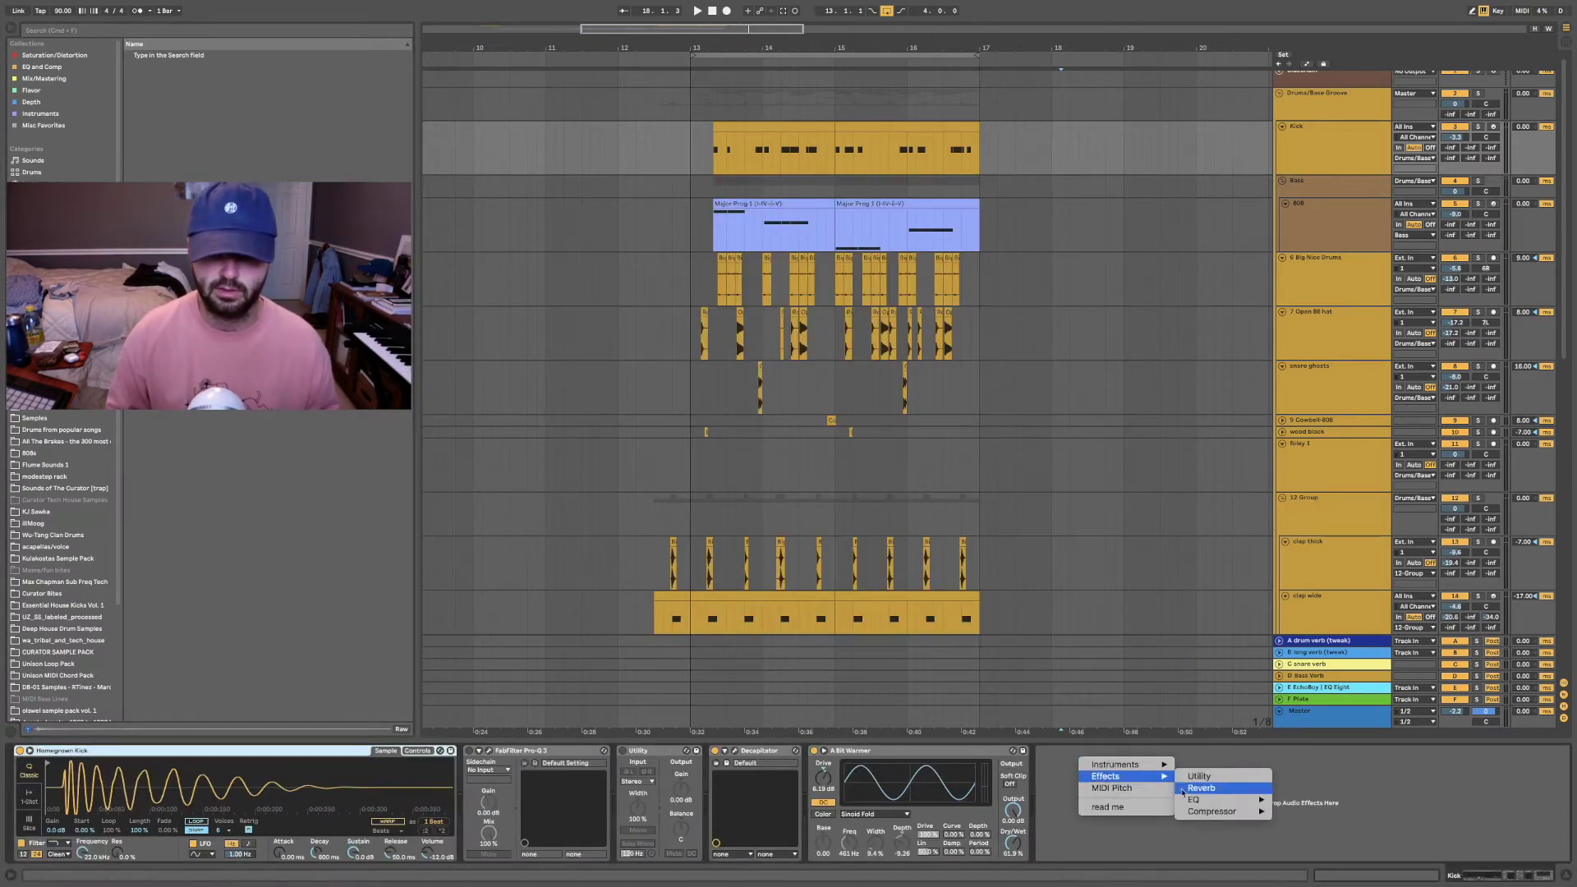
{"action": "mouse_move", "coordinate": [1199, 799]}
{"action": "left_click", "coordinate": [1299, 803]}
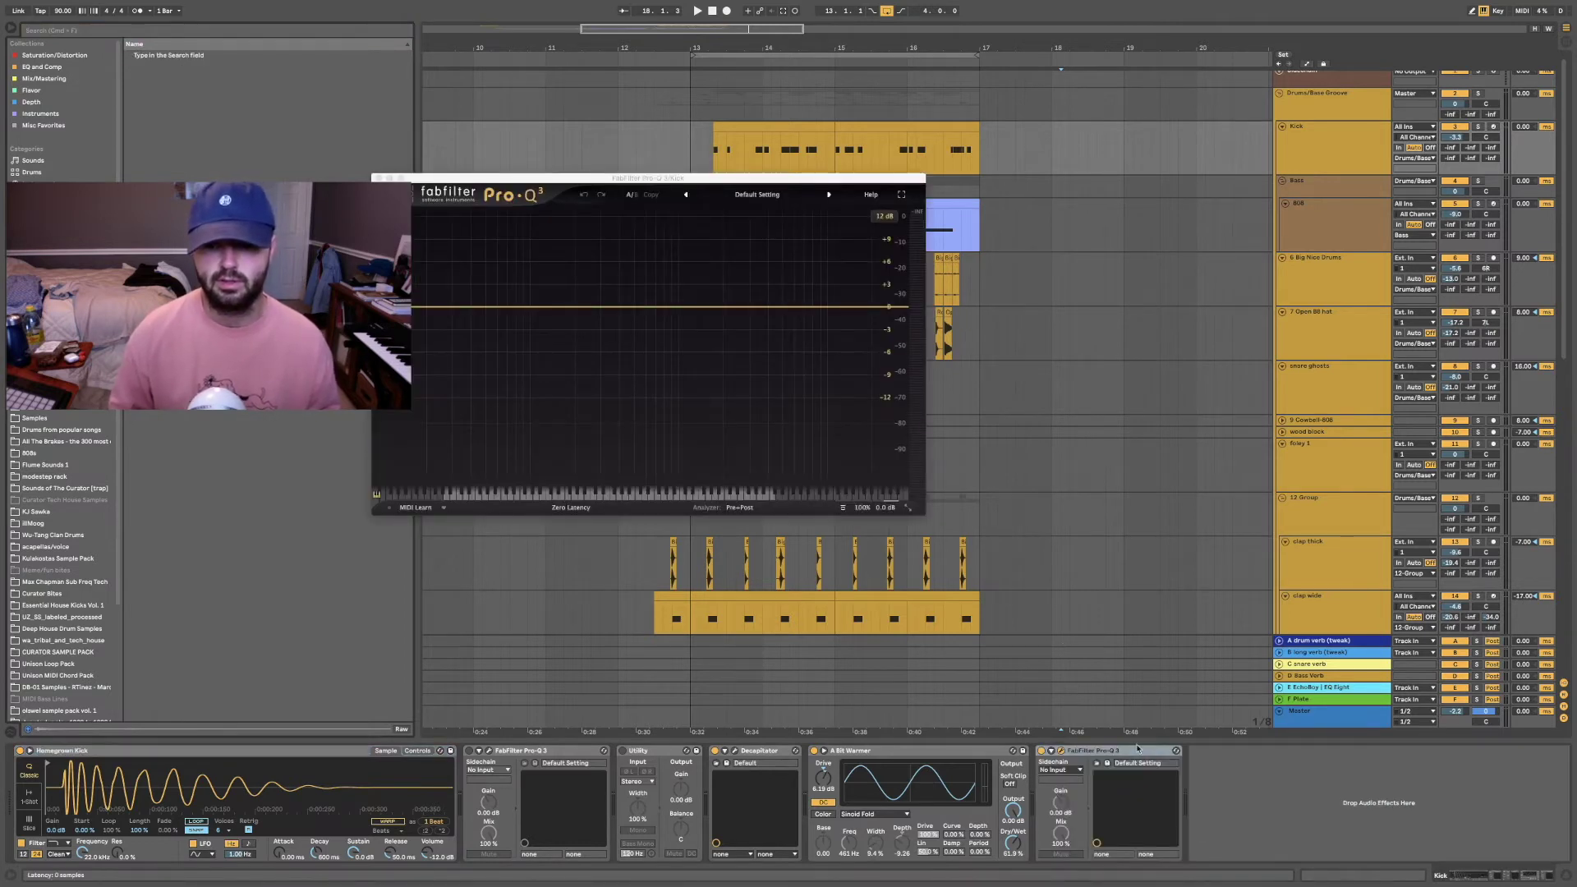
{"action": "left_click", "coordinate": [1141, 757]}
{"action": "key", "text": "Delete"}
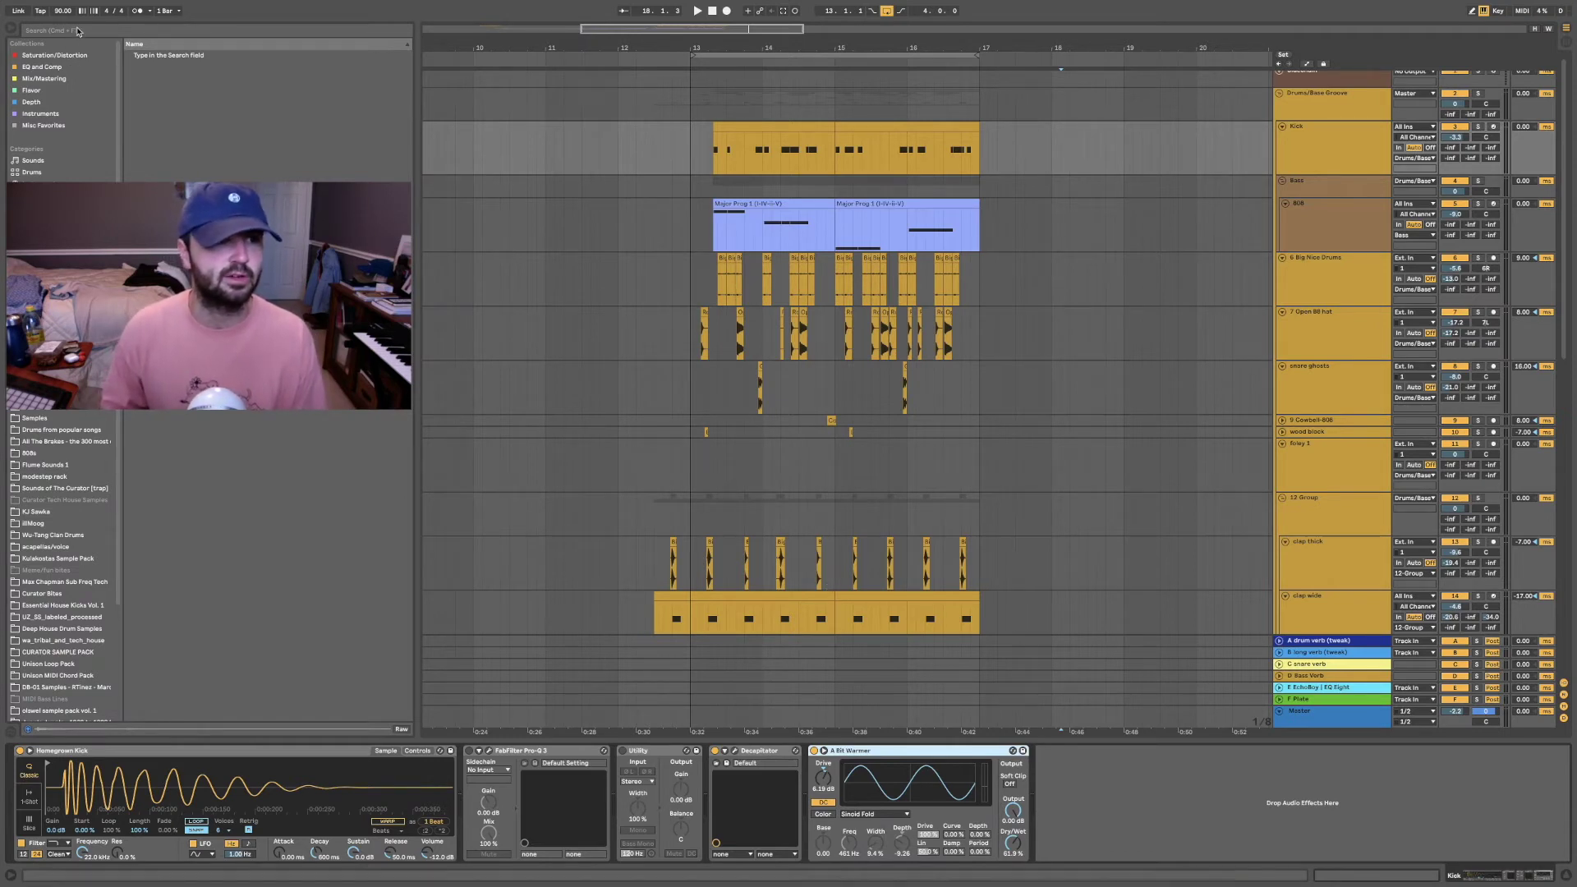
Step: Browse the EQ and Comp, Mix/Mastering, Depth, Instruments and Misc Favorites collections
{"action": "key", "text": "super+f"}
{"action": "left_click", "coordinate": [45, 66]}
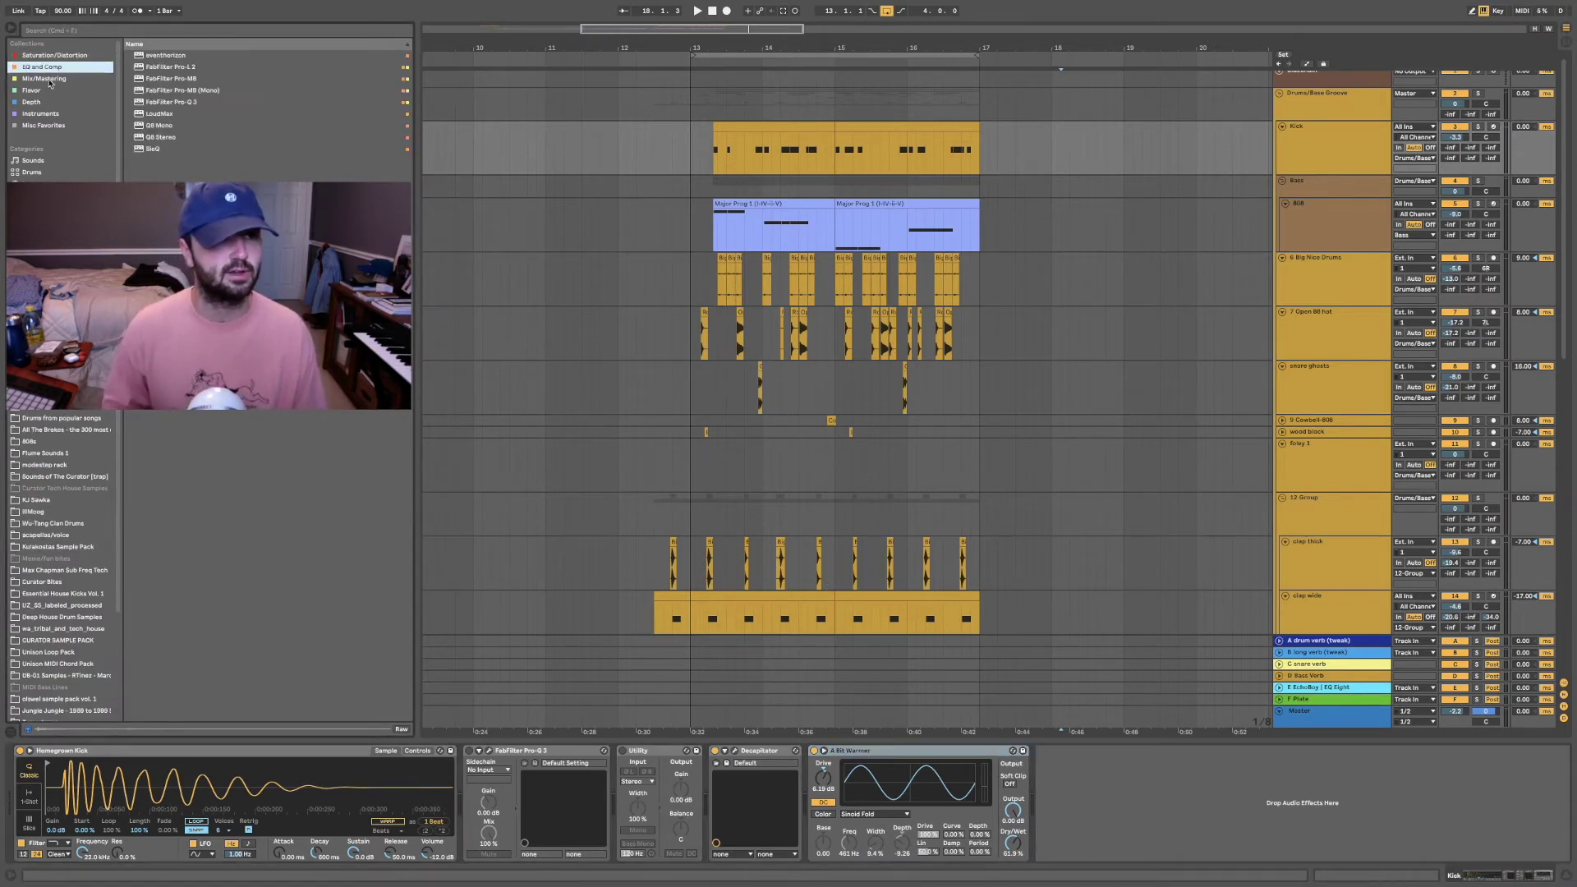
{"action": "left_click", "coordinate": [43, 78]}
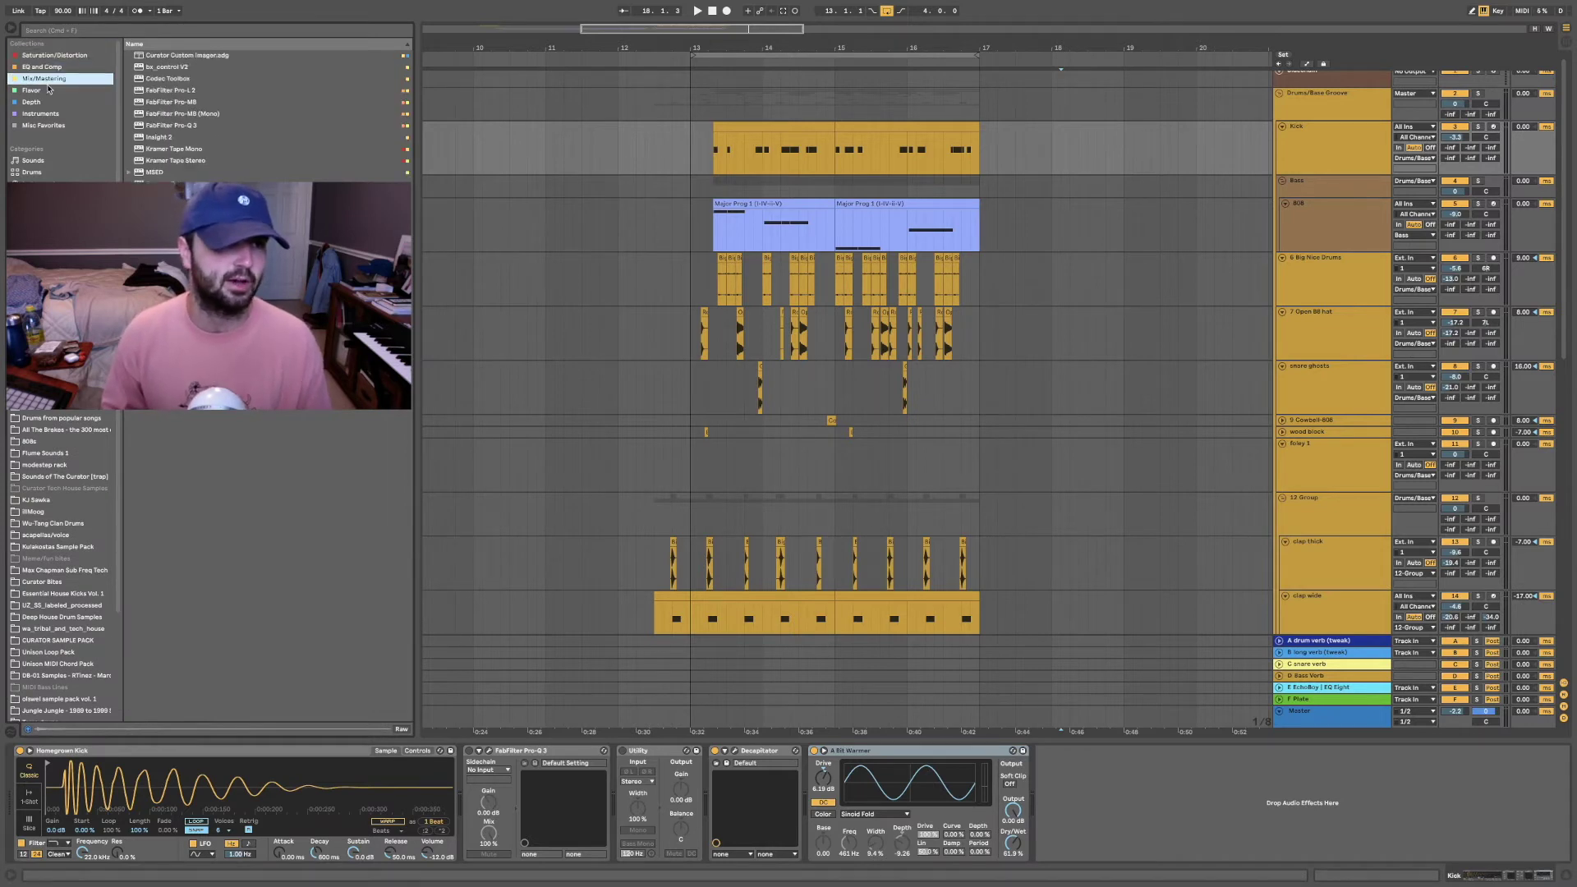
{"action": "left_click", "coordinate": [33, 89]}
{"action": "left_click", "coordinate": [33, 102]}
{"action": "left_click", "coordinate": [40, 114]}
{"action": "left_click", "coordinate": [43, 125]}
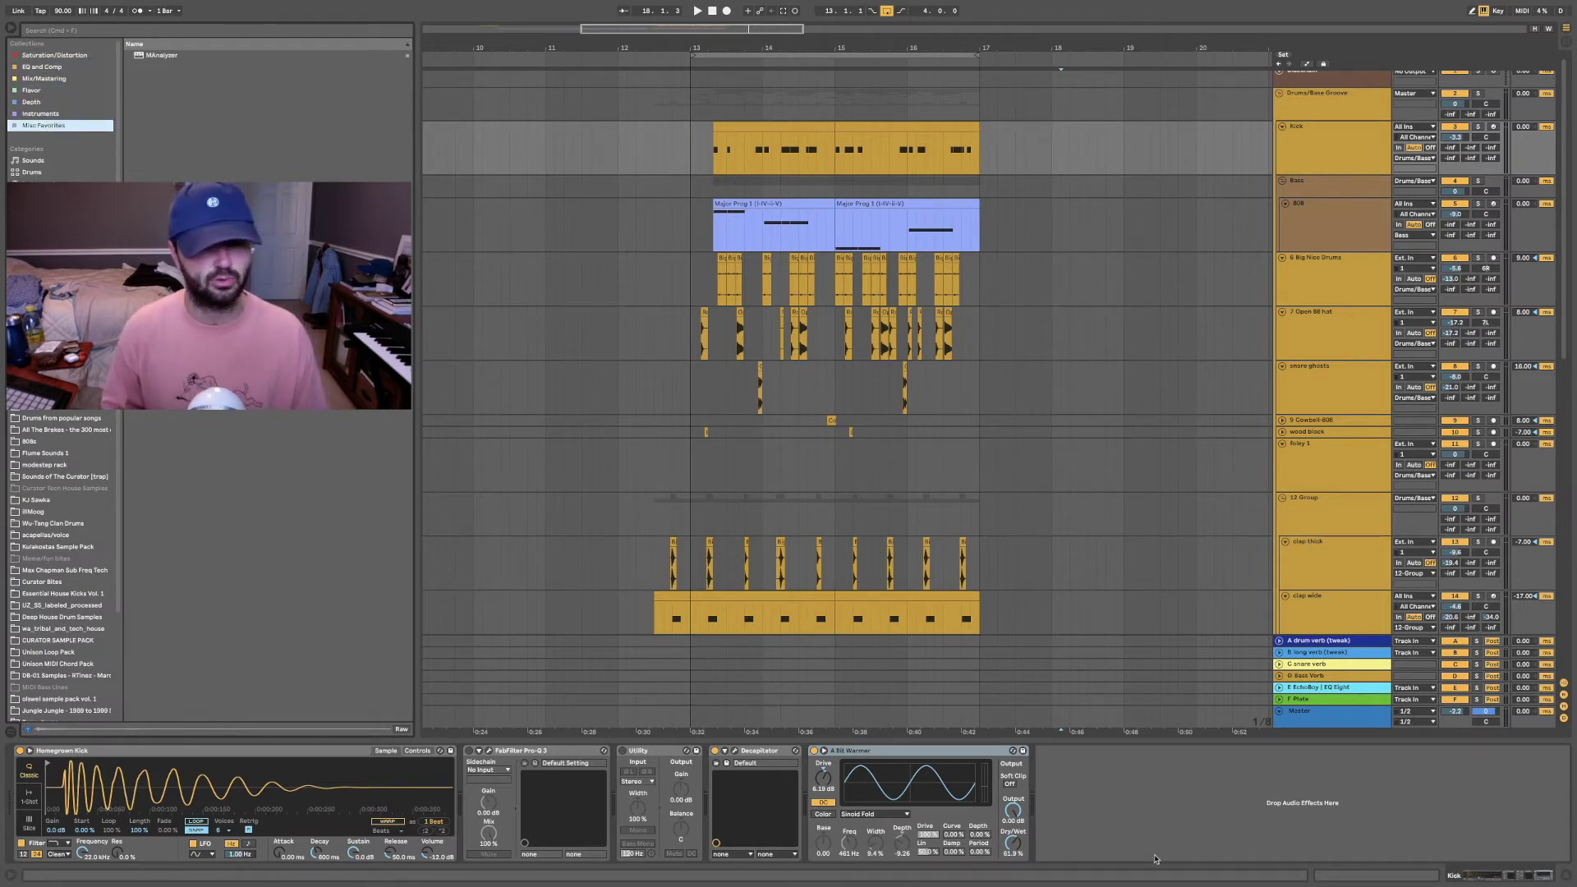
Step: Open and close the custom plugin menu, then list the Depth collection's plugins
{"action": "left_click", "coordinate": [1123, 816]}
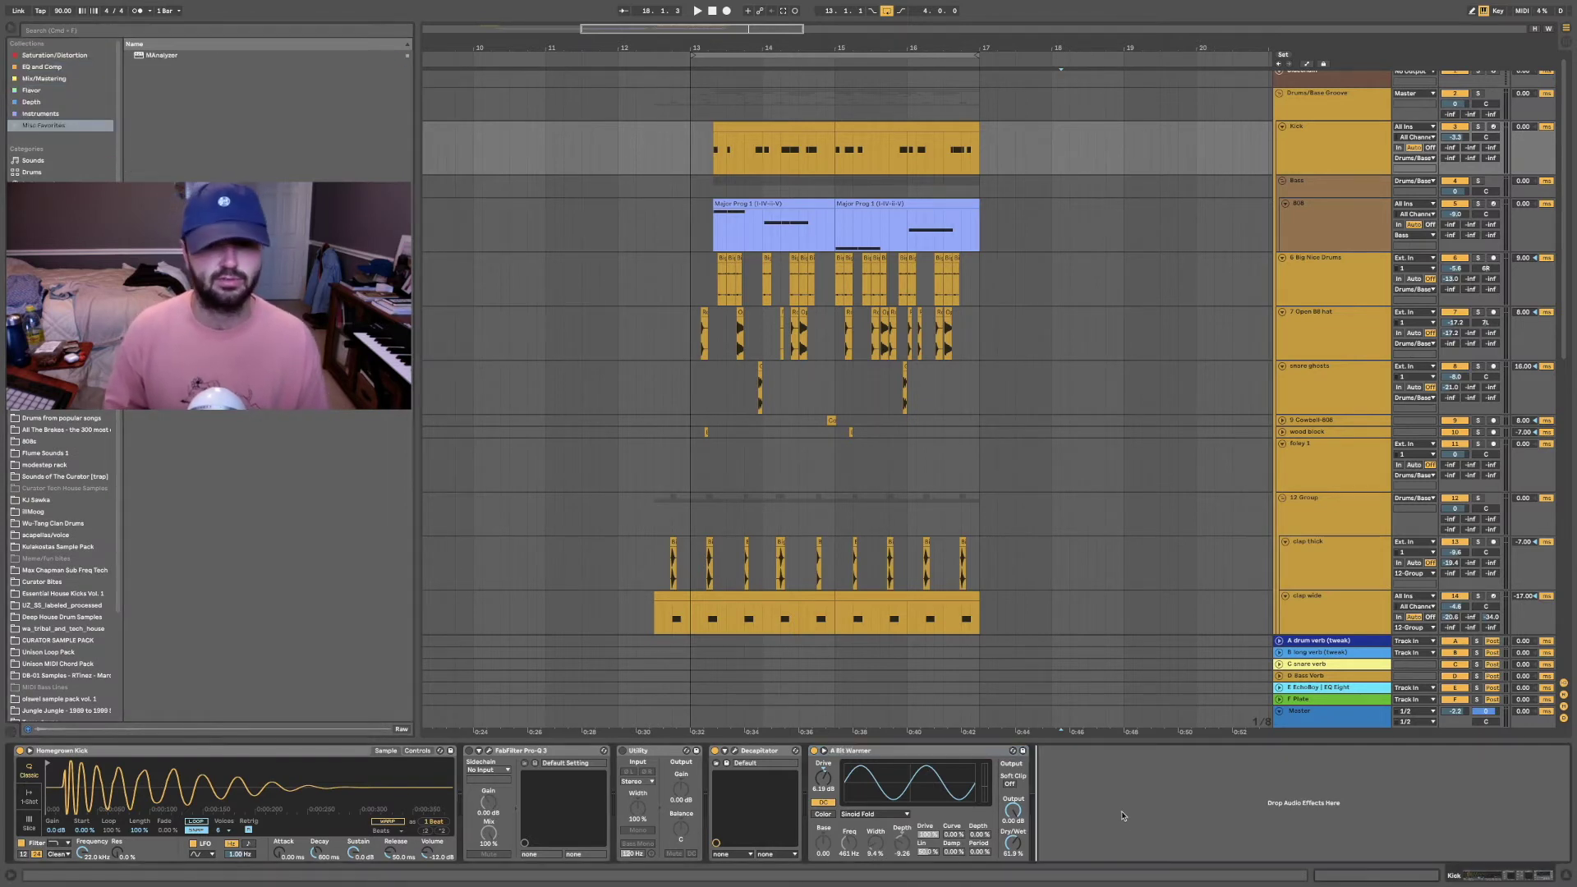
{"action": "right_click", "coordinate": [1091, 771]}
{"action": "left_click", "coordinate": [1070, 781]}
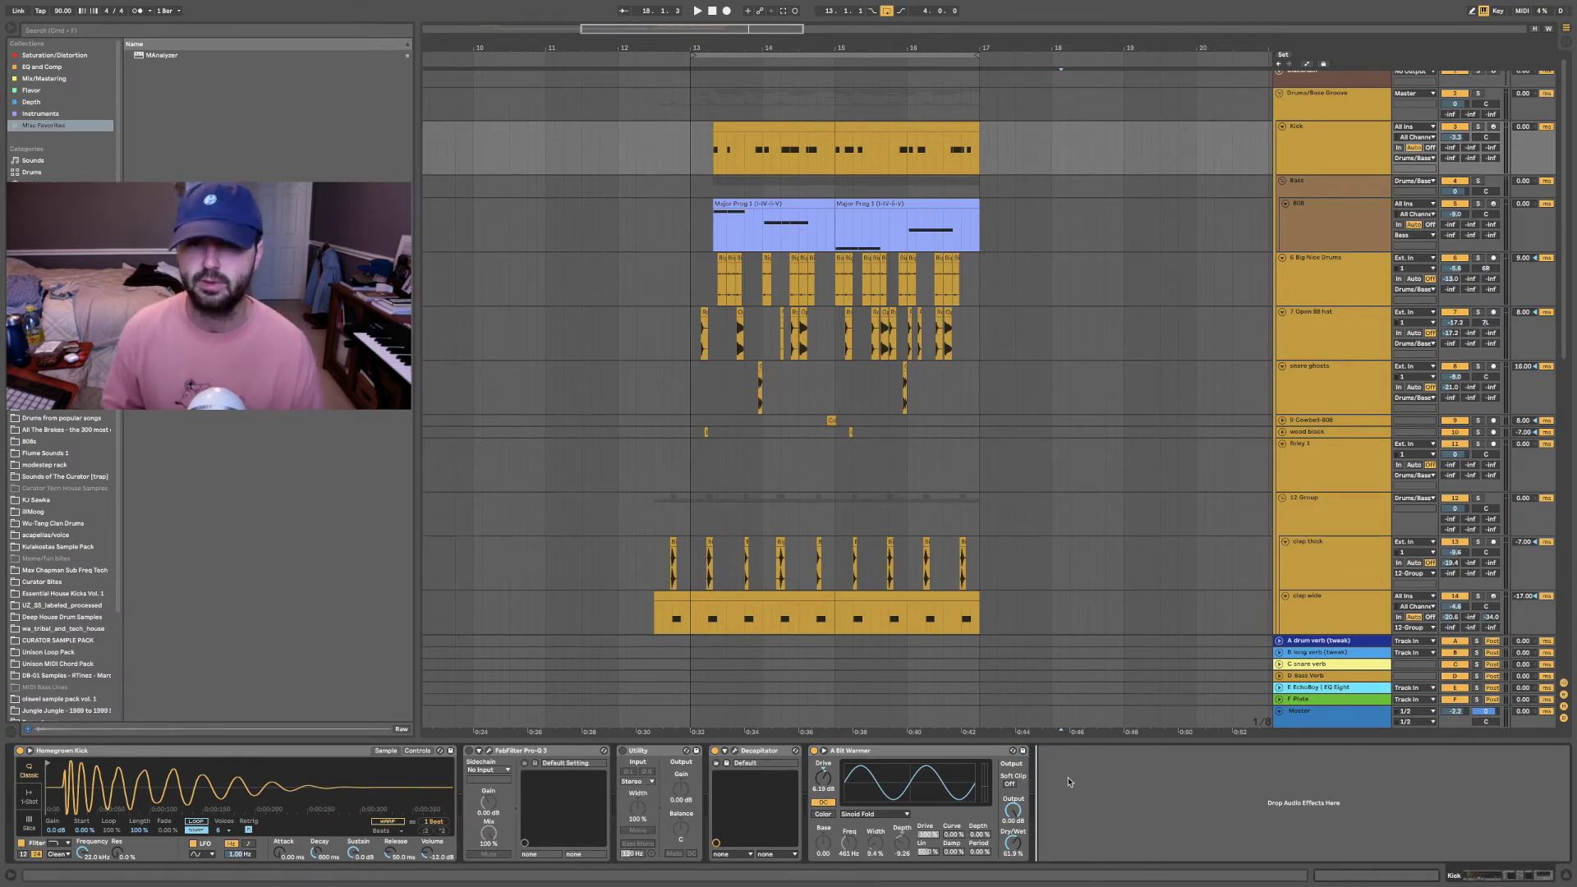
{"action": "left_click", "coordinate": [31, 101]}
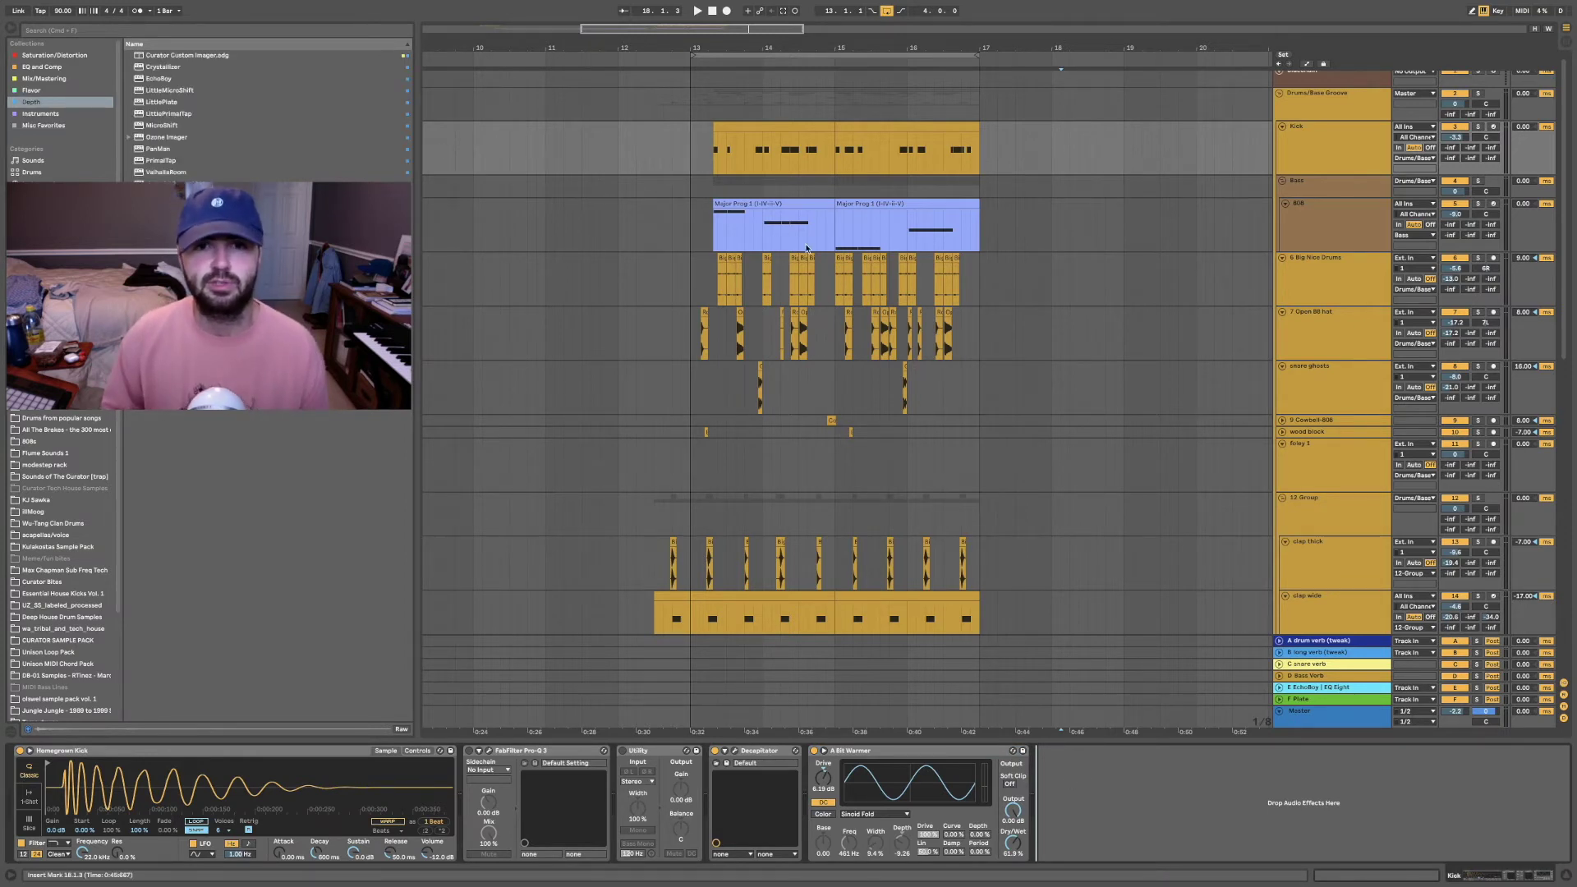
Step: Open the Major Prog clip, enlarge the note editor and add an E6 note from 1.2.2 to 1.4.1
{"action": "double_click", "coordinate": [787, 202]}
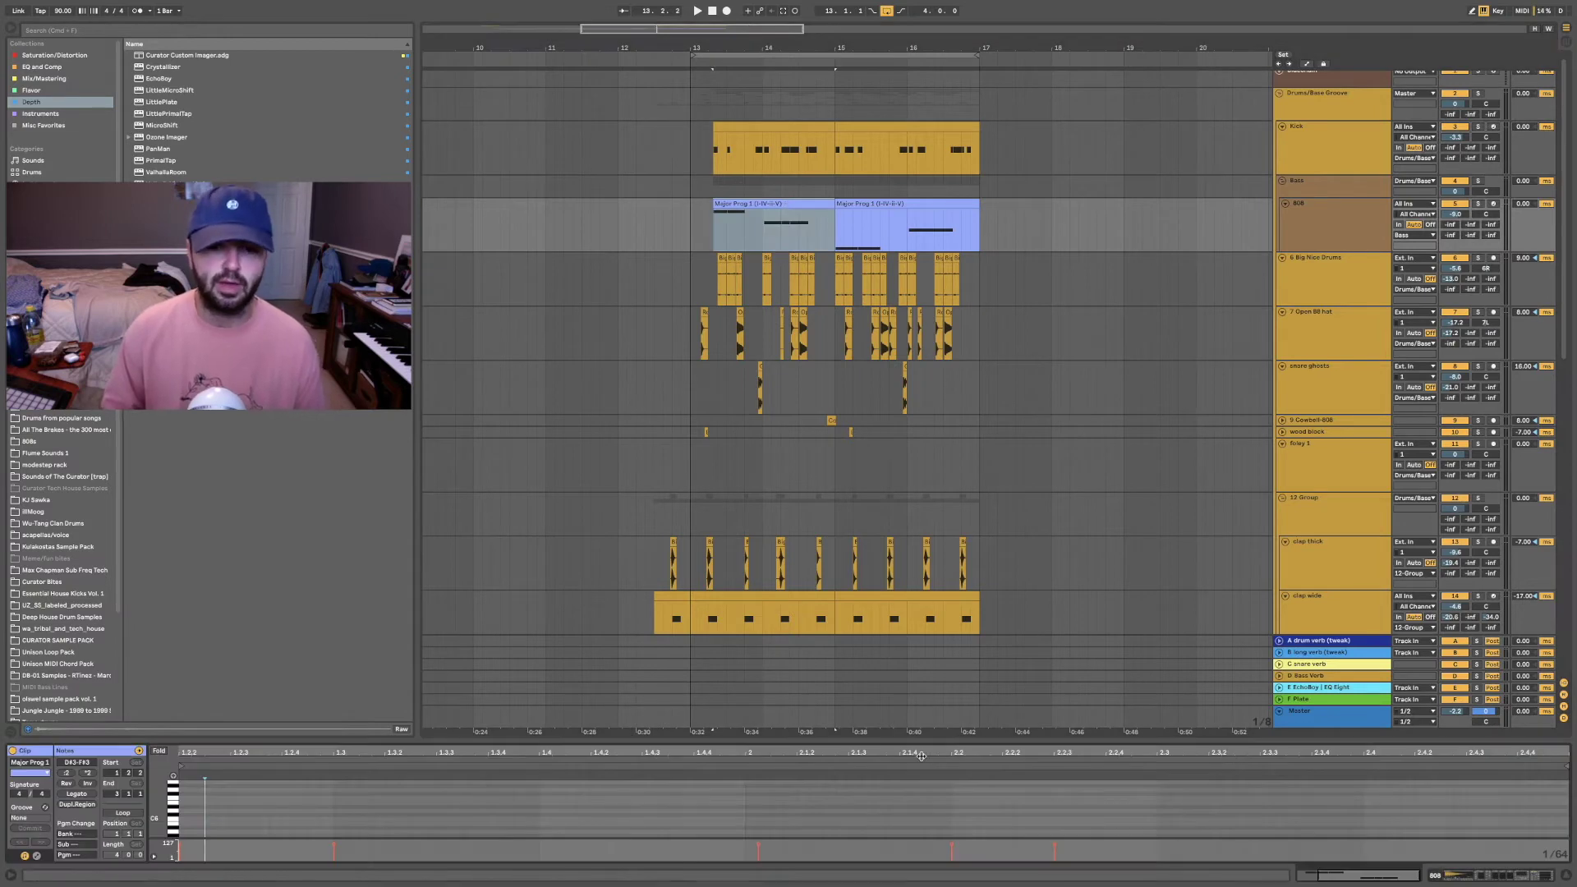
{"action": "left_click_drag", "start_coordinate": [904, 737], "coordinate": [904, 449]}
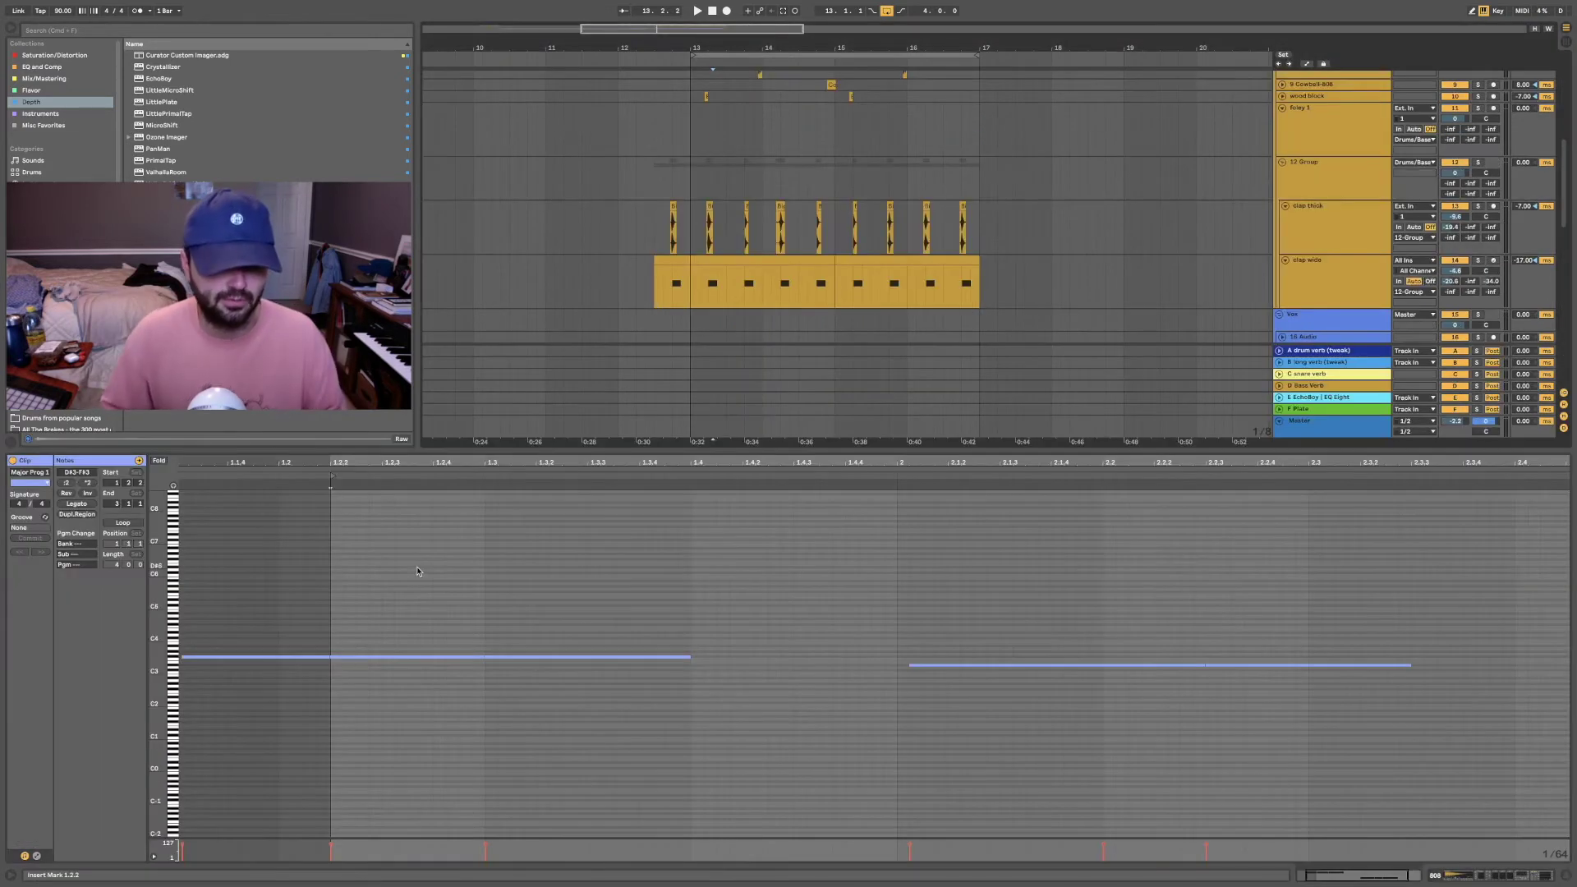
{"action": "double_click", "coordinate": [343, 564]}
{"action": "left_click_drag", "start_coordinate": [370, 564], "coordinate": [695, 585]}
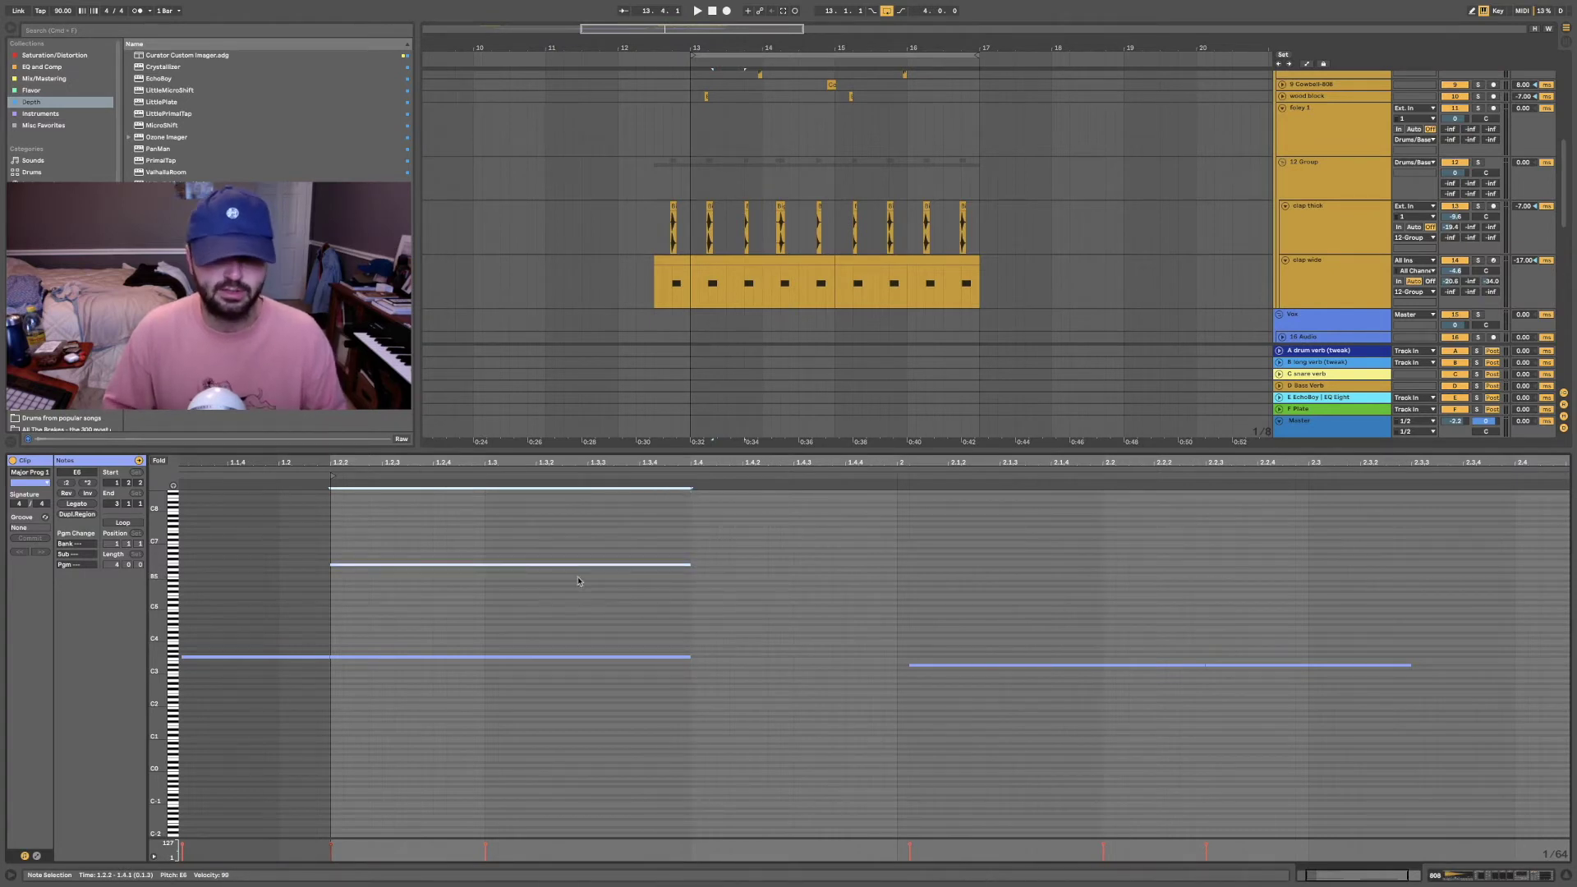
Step: Replace the new notes with an F6 note spanning 1.2.2 to 1.4.1
{"action": "left_click_drag", "start_coordinate": [338, 552], "coordinate": [385, 599]}
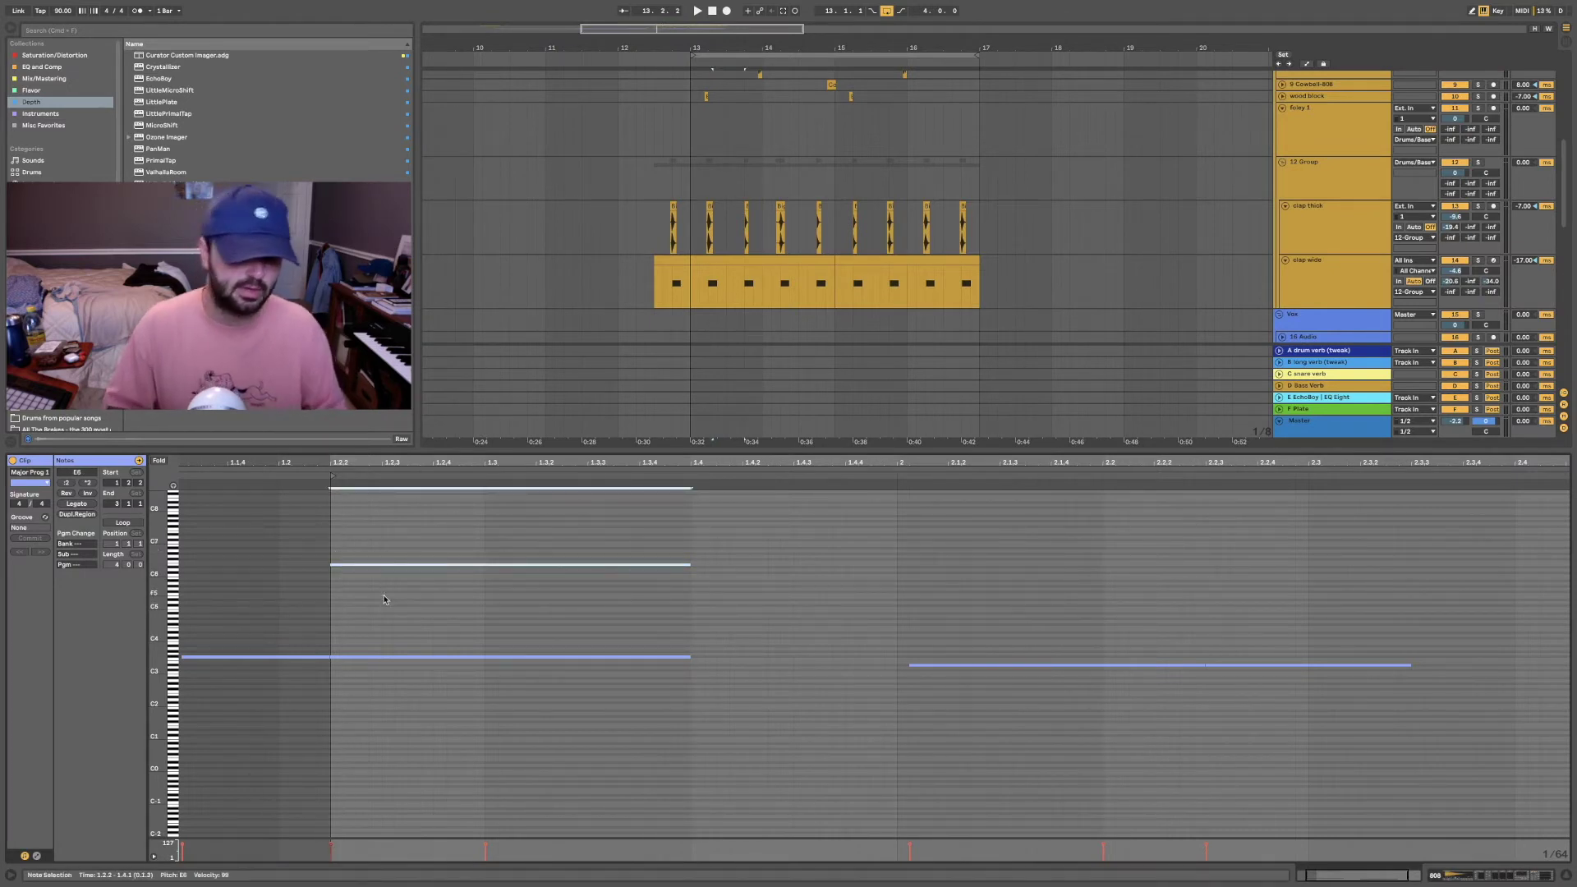
{"action": "key", "text": "Delete"}
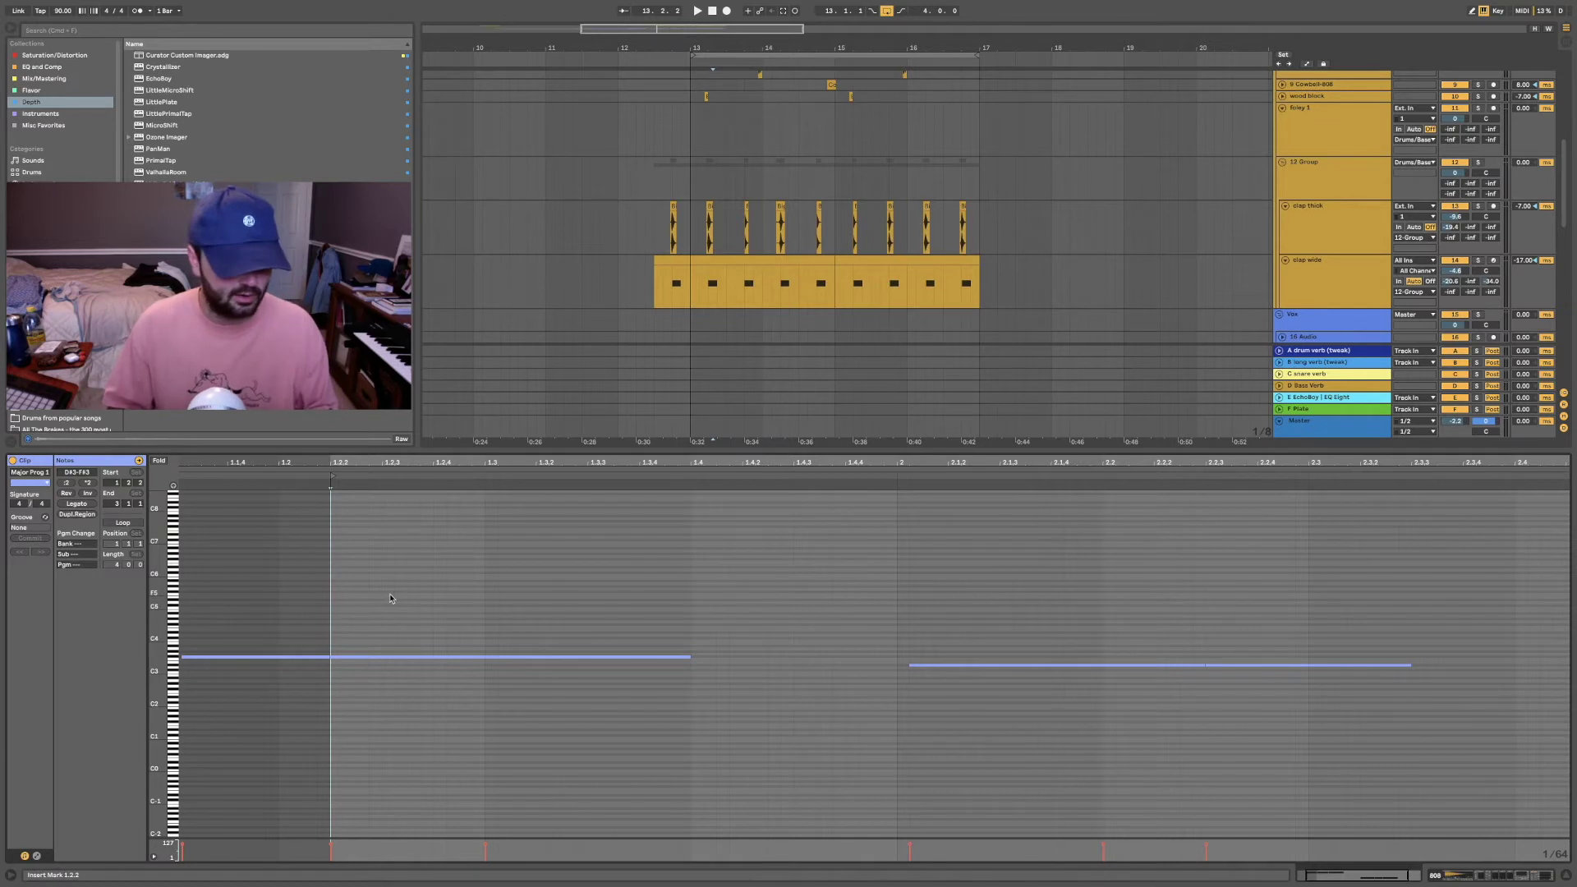
{"action": "double_click", "coordinate": [336, 564]}
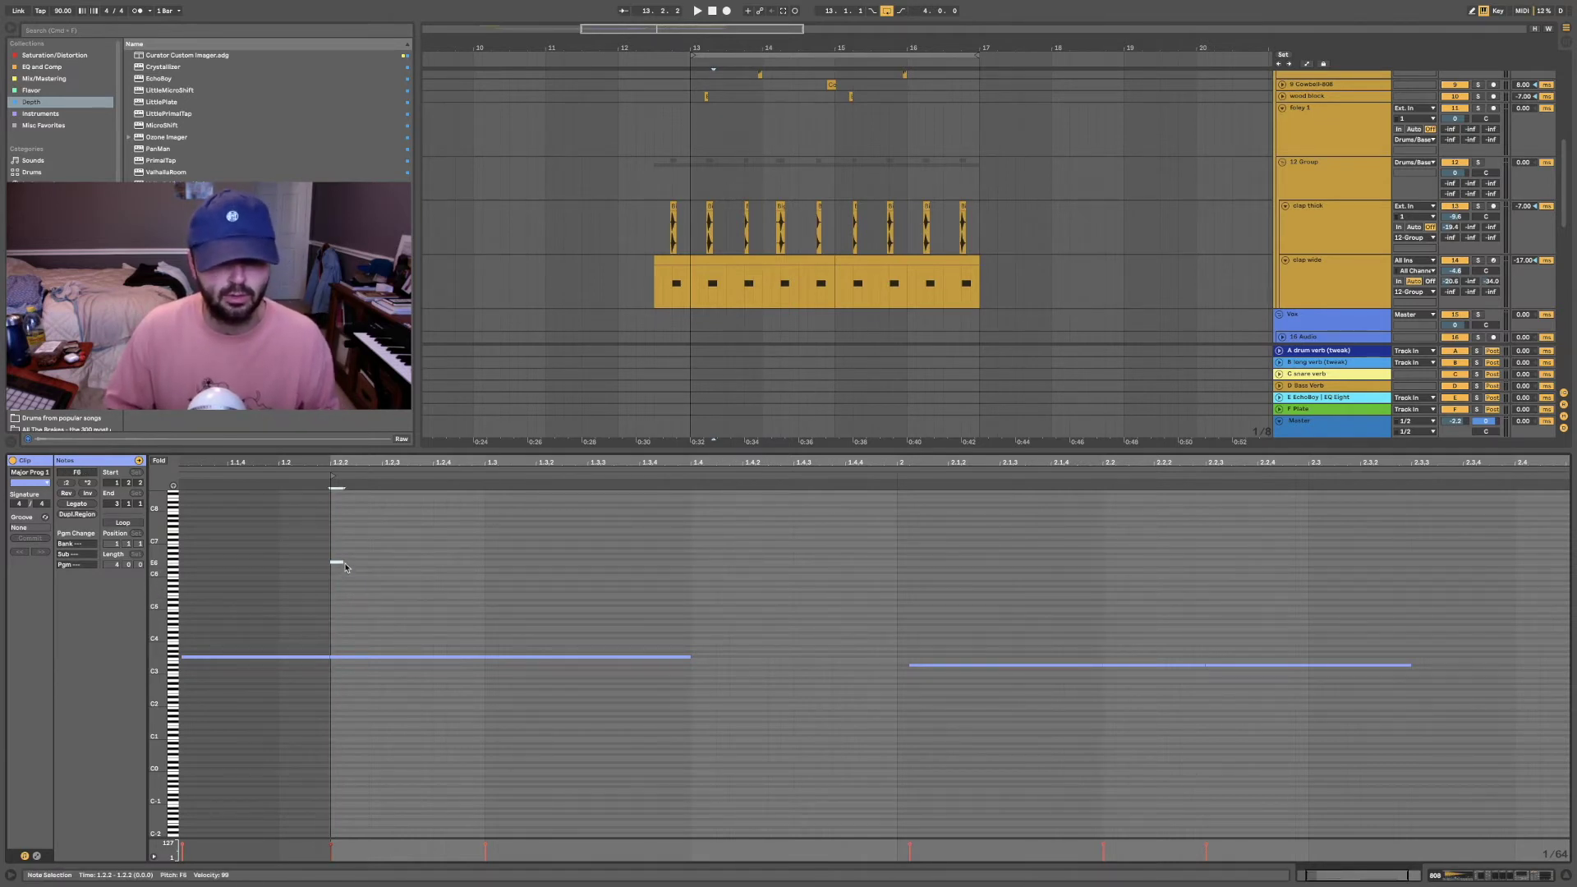
{"action": "left_click_drag", "start_coordinate": [337, 563], "coordinate": [688, 565]}
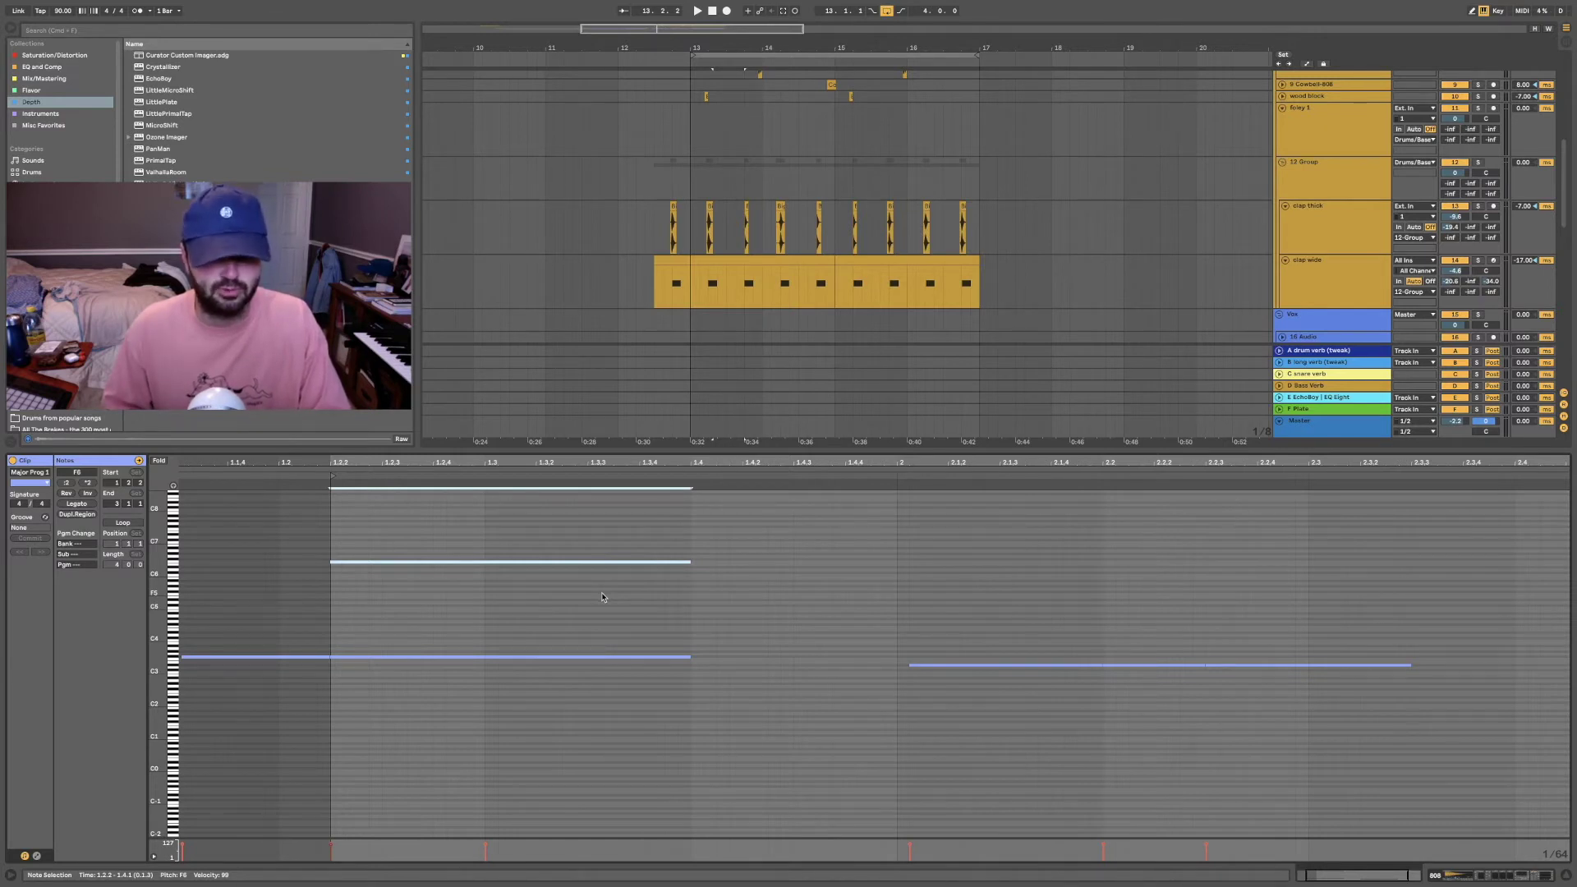
Step: Enable Draw Mode and delete the two added high notes
{"action": "right_click", "coordinate": [566, 582]}
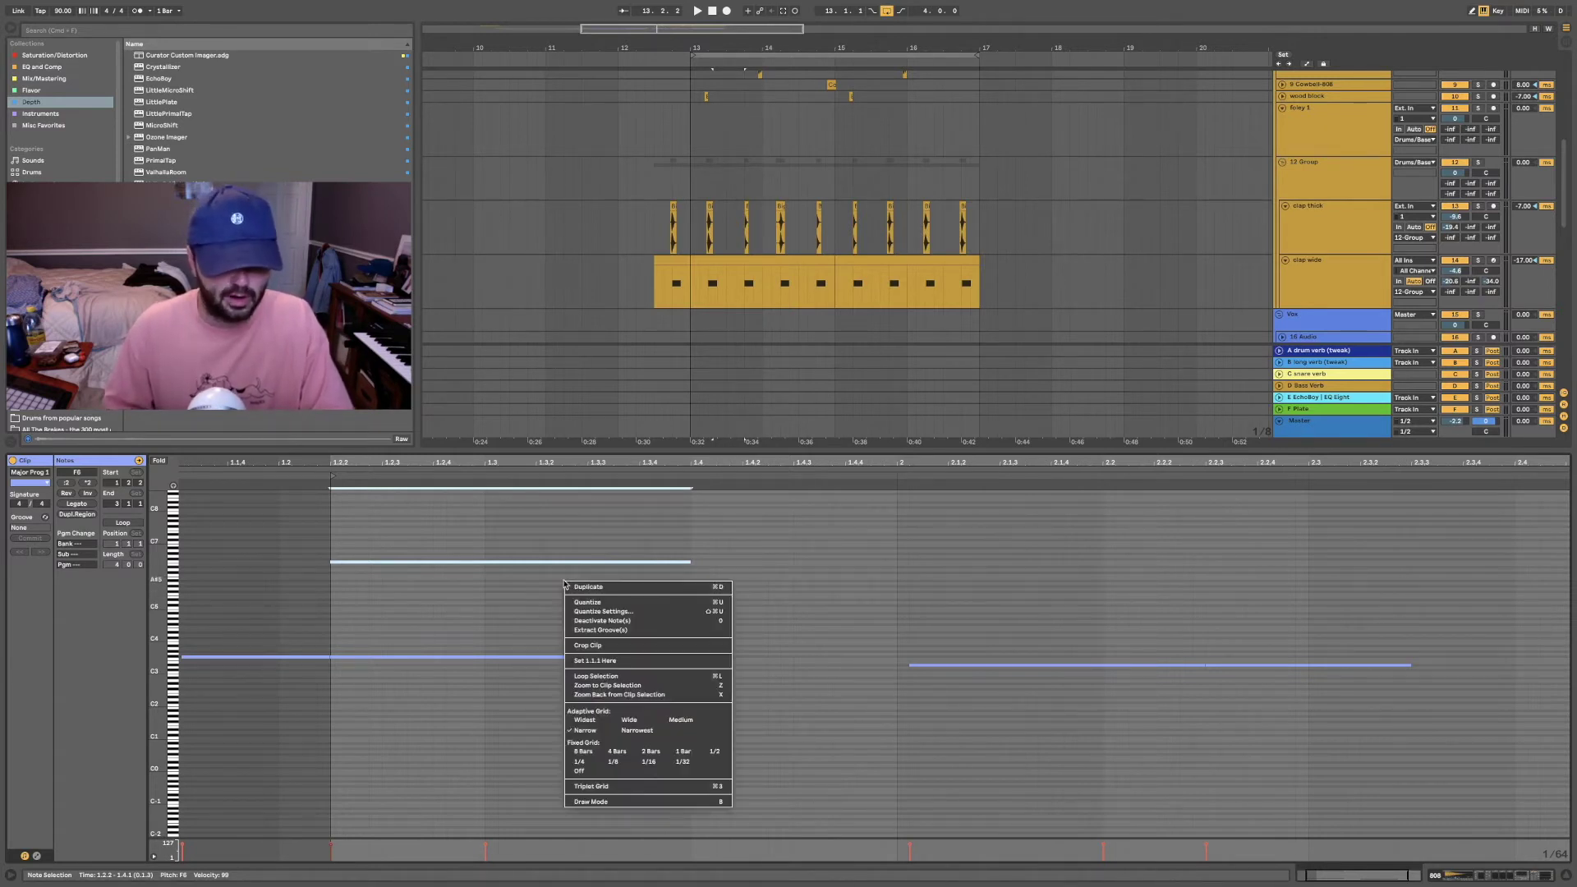
{"action": "left_click", "coordinate": [591, 786]}
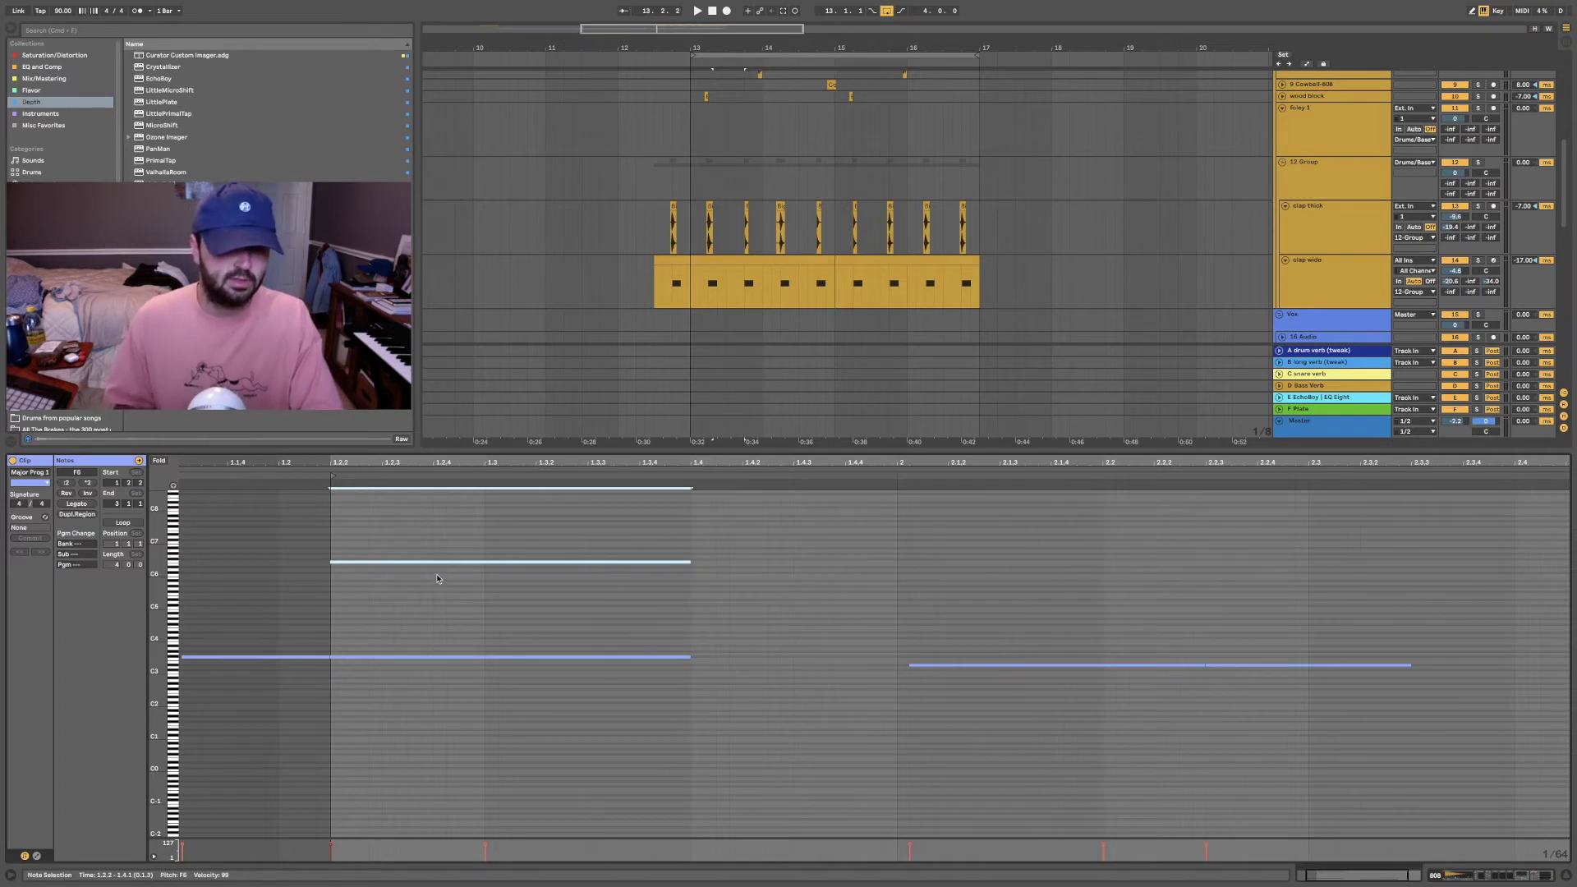
{"action": "key", "text": "Delete"}
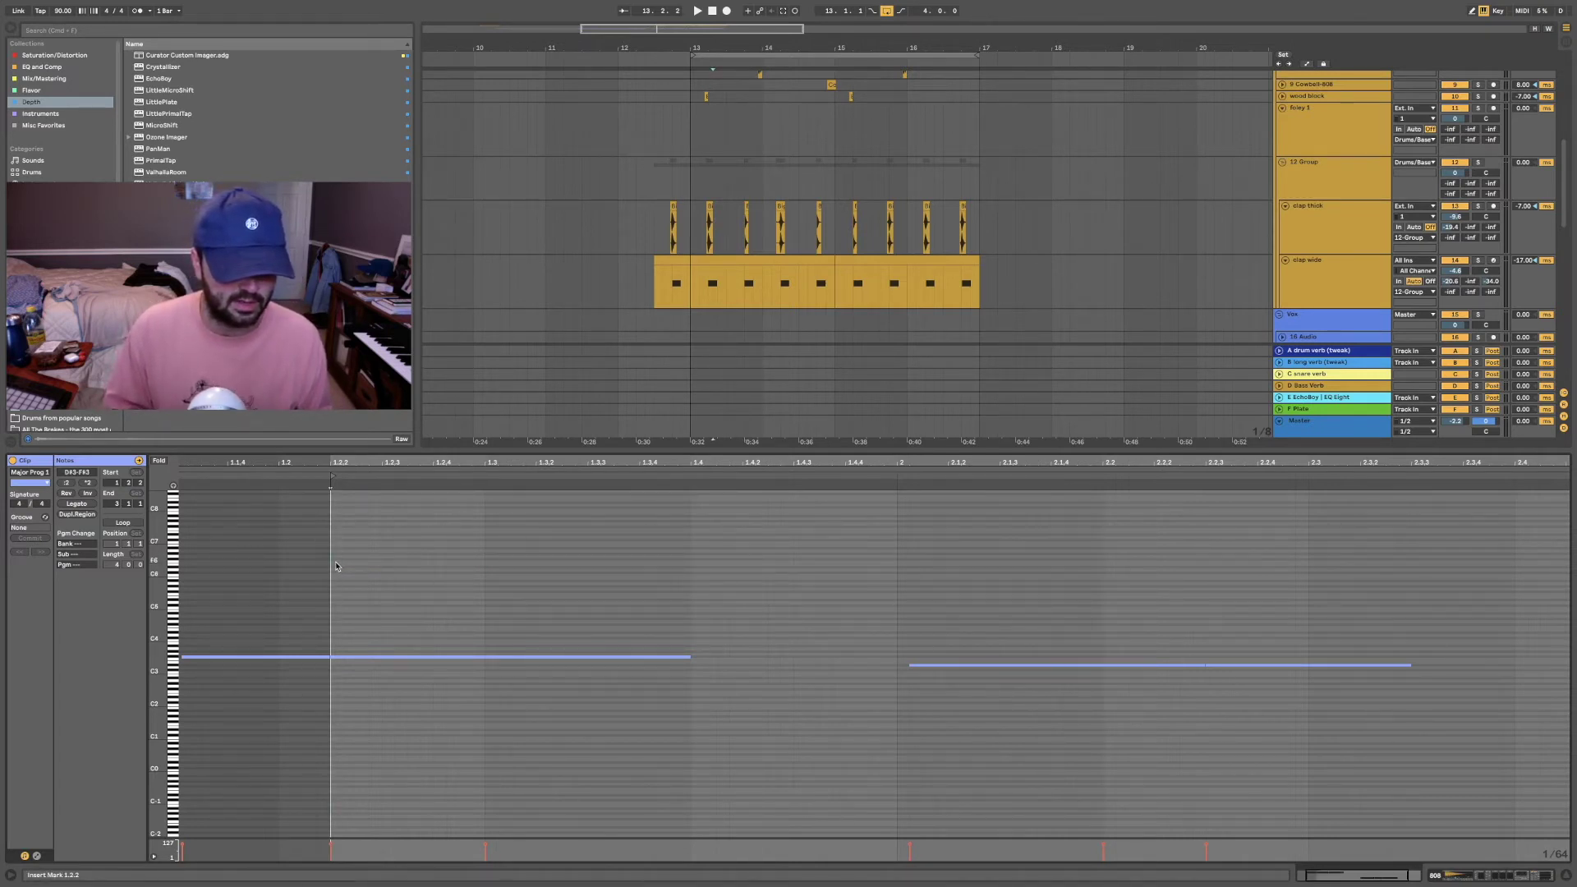
Step: Draw F6 and D7 test notes from 1.2.2 to 1.4.1, then delete them
{"action": "left_click_drag", "start_coordinate": [333, 561], "coordinate": [690, 565]}
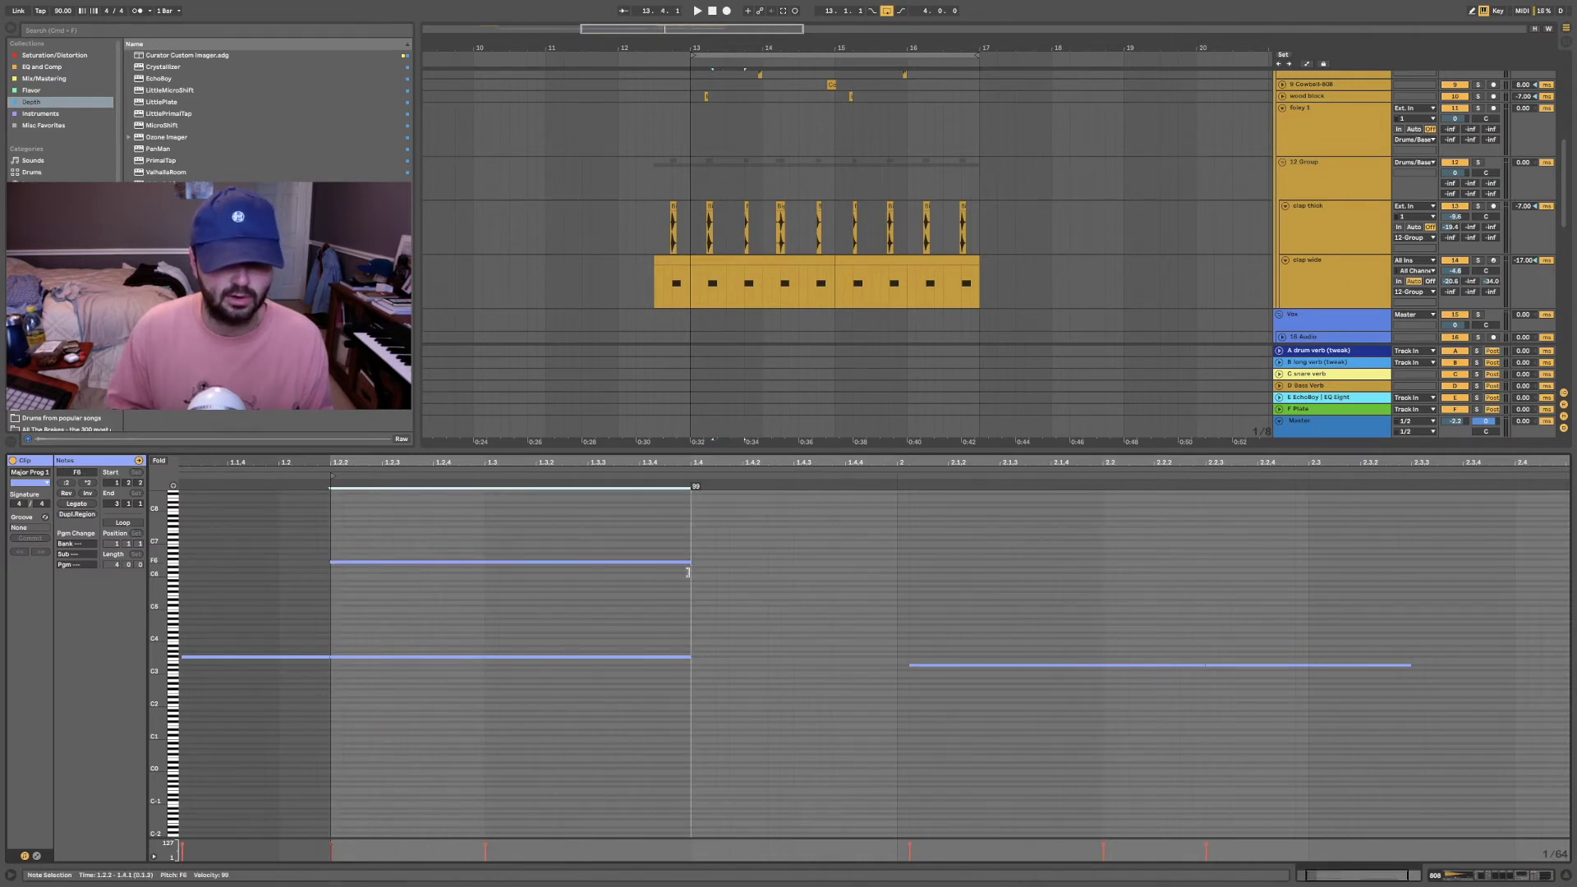
{"action": "left_click_drag", "start_coordinate": [333, 537], "coordinate": [689, 548]}
{"action": "key", "text": "Delete"}
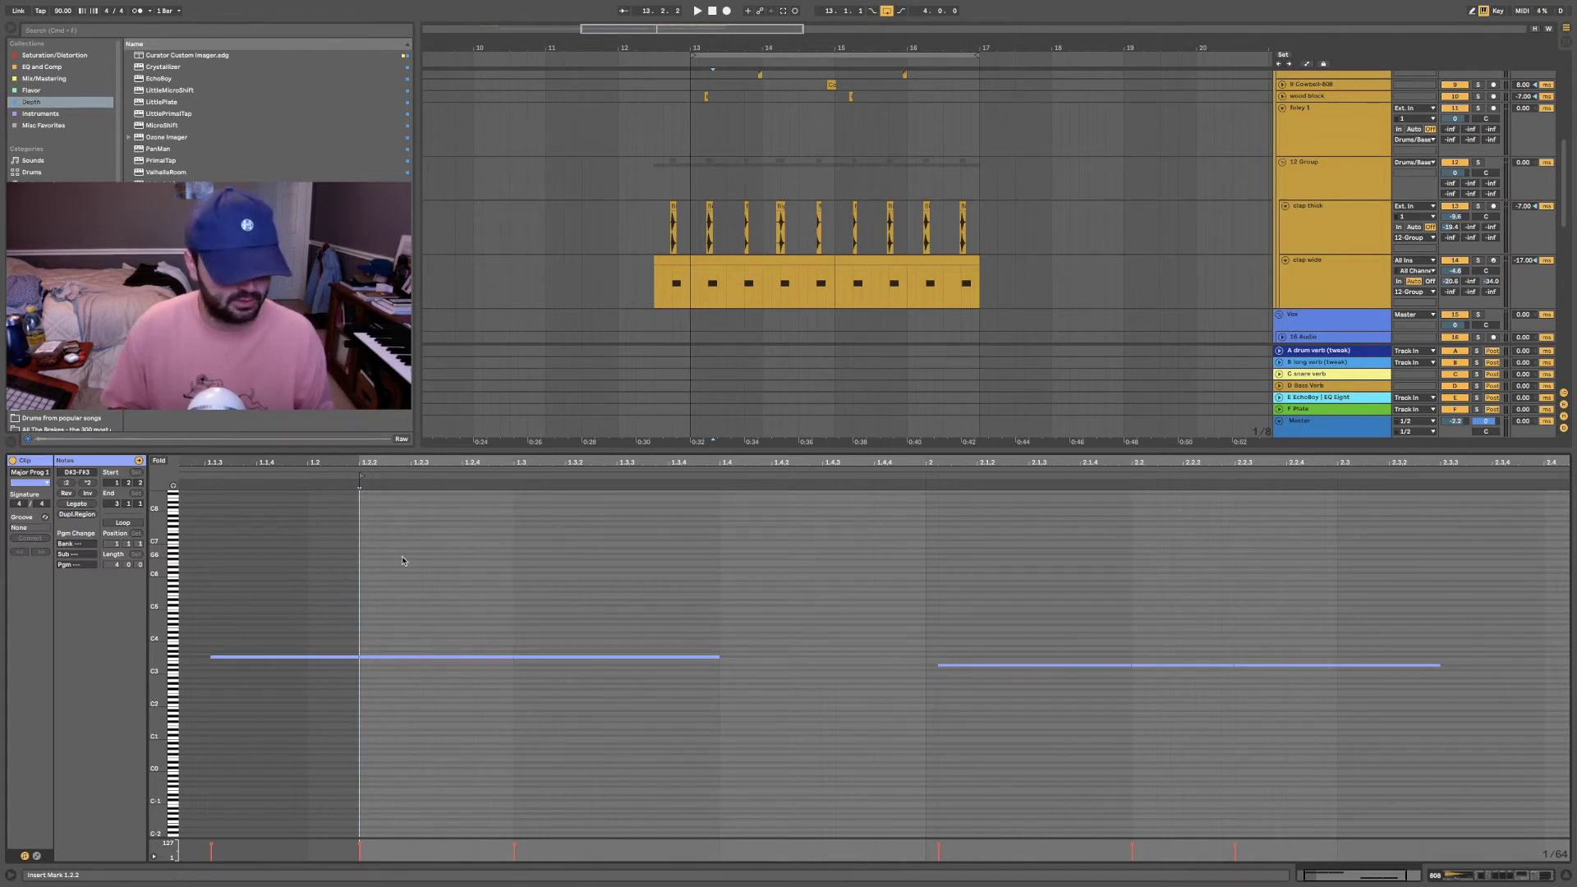
{"action": "right_click", "coordinate": [394, 544]}
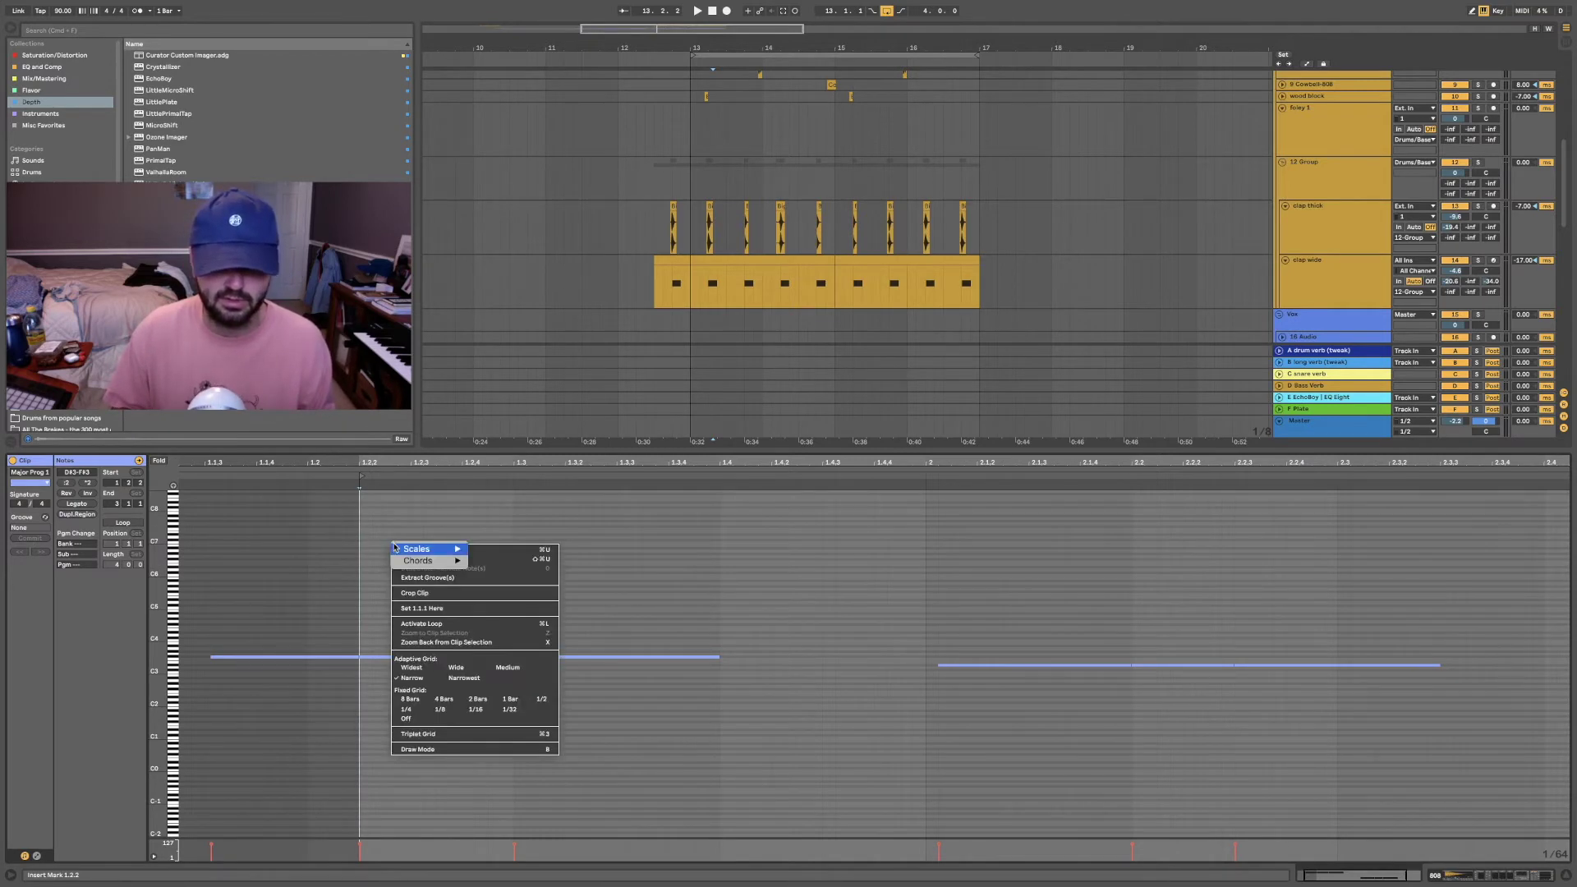
Step: Insert the Dorian scale from the piano-roll Scales menu, then add a short C3 note at 1.2.2
{"action": "mouse_move", "coordinate": [415, 564]}
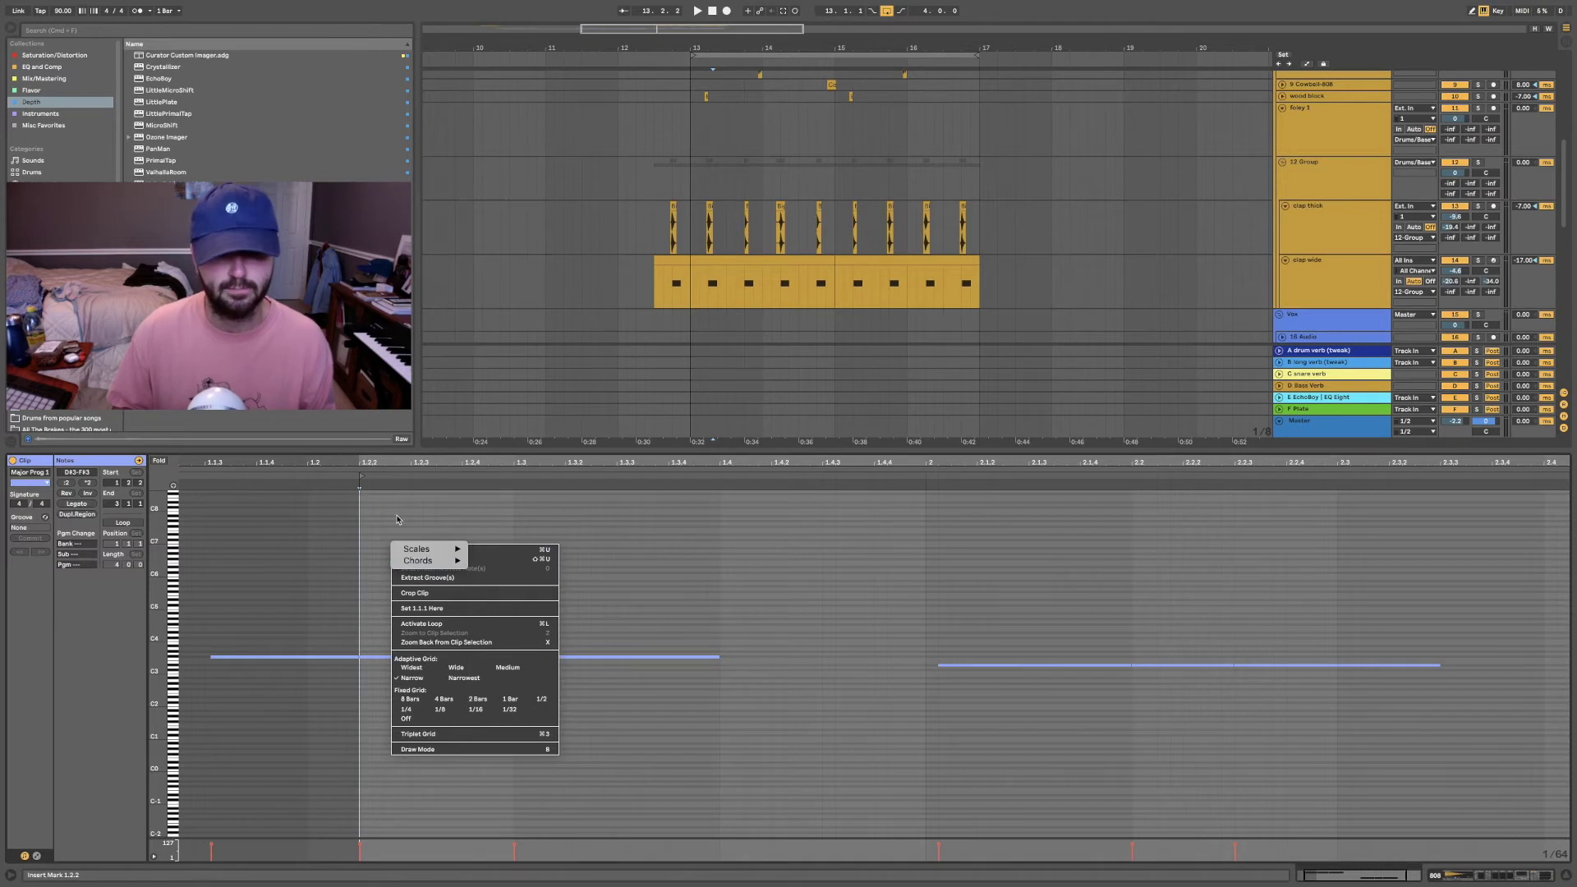
{"action": "left_click", "coordinate": [396, 519]}
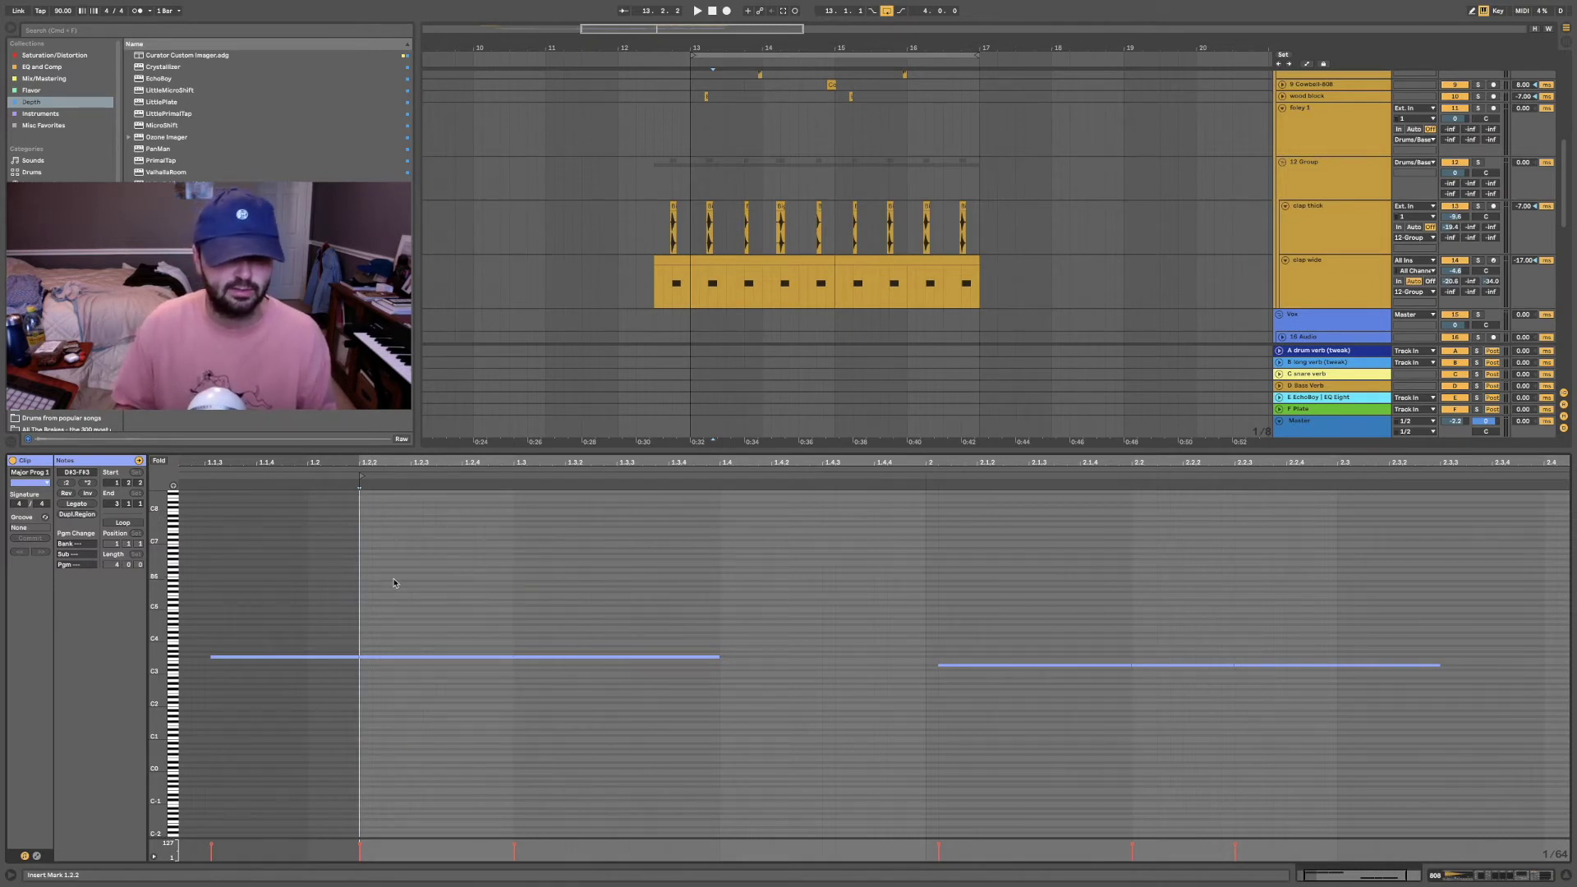
{"action": "scroll", "coordinate": [423, 570], "scroll_direction": "left", "scroll_amount": 1}
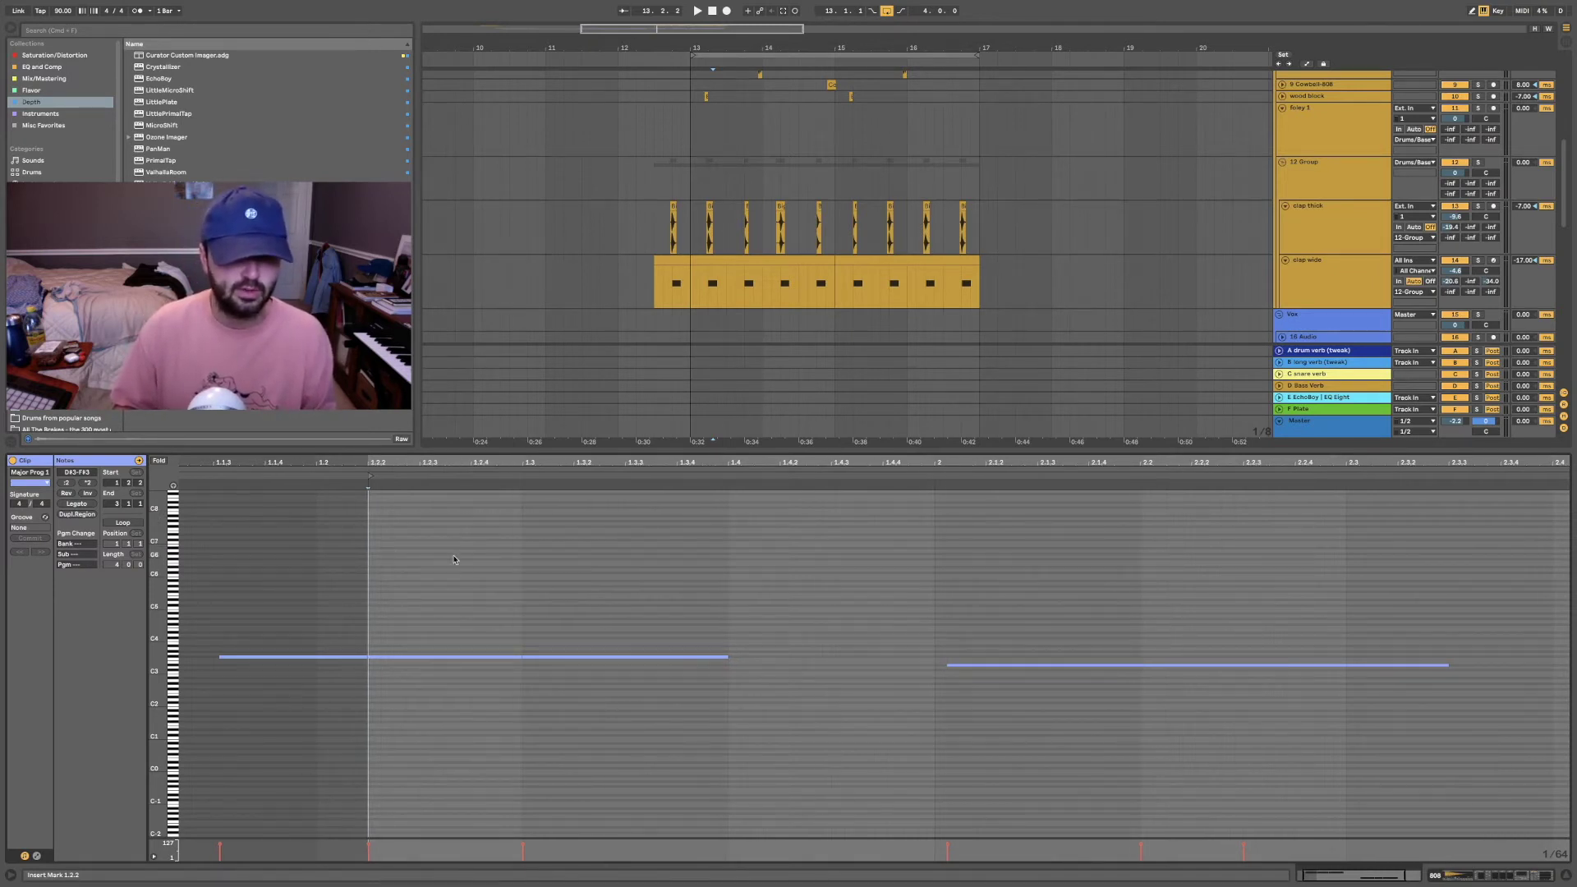
{"action": "right_click", "coordinate": [403, 518]}
{"action": "mouse_move", "coordinate": [427, 525]}
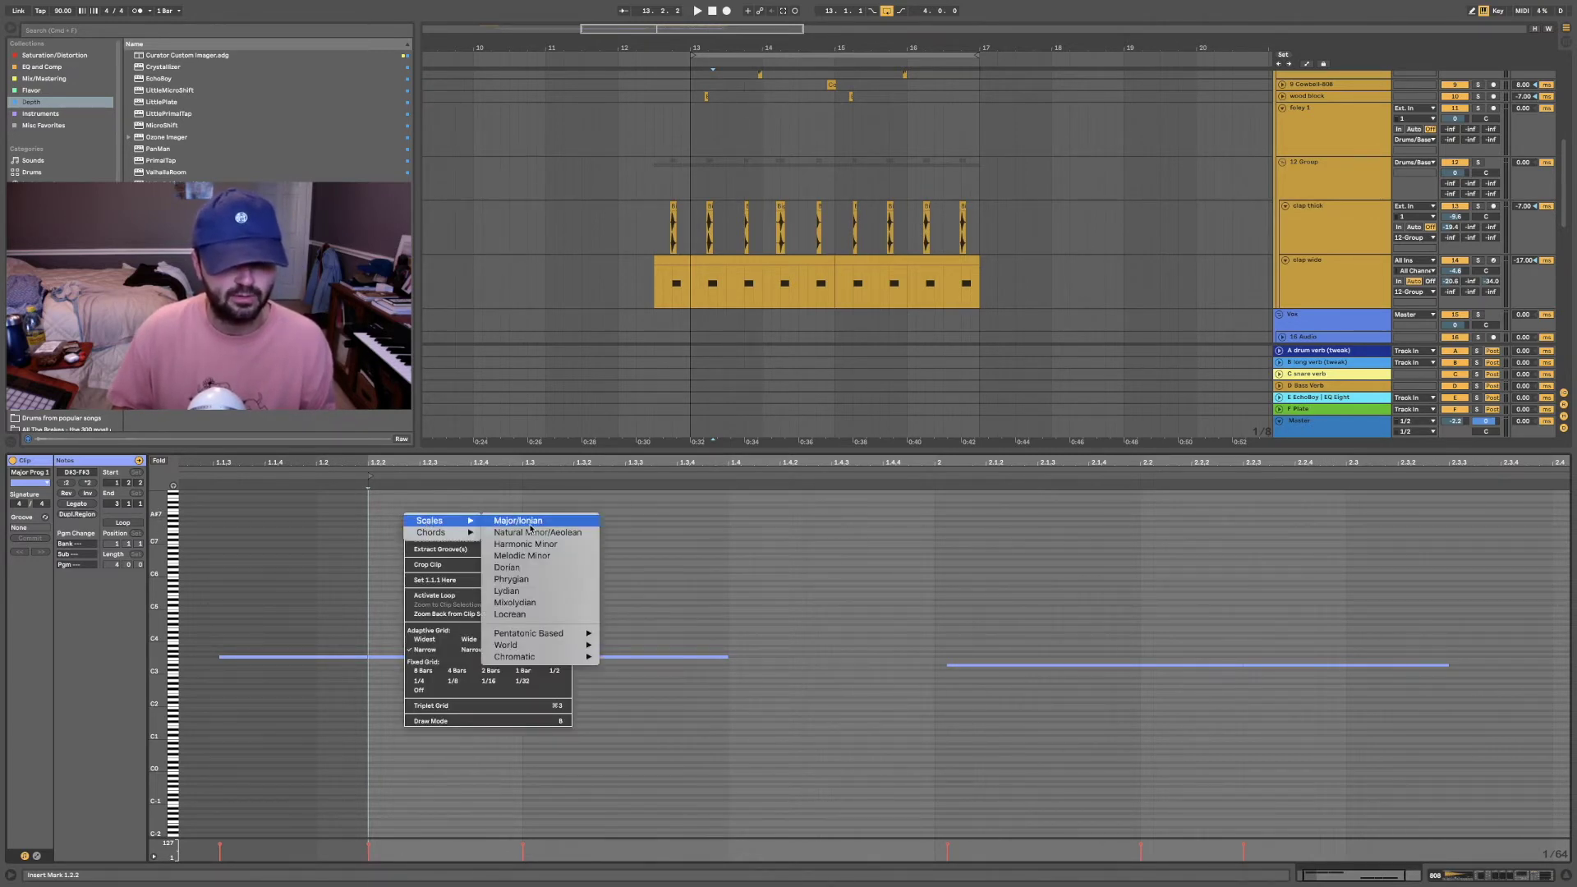
{"action": "left_click", "coordinate": [522, 567]}
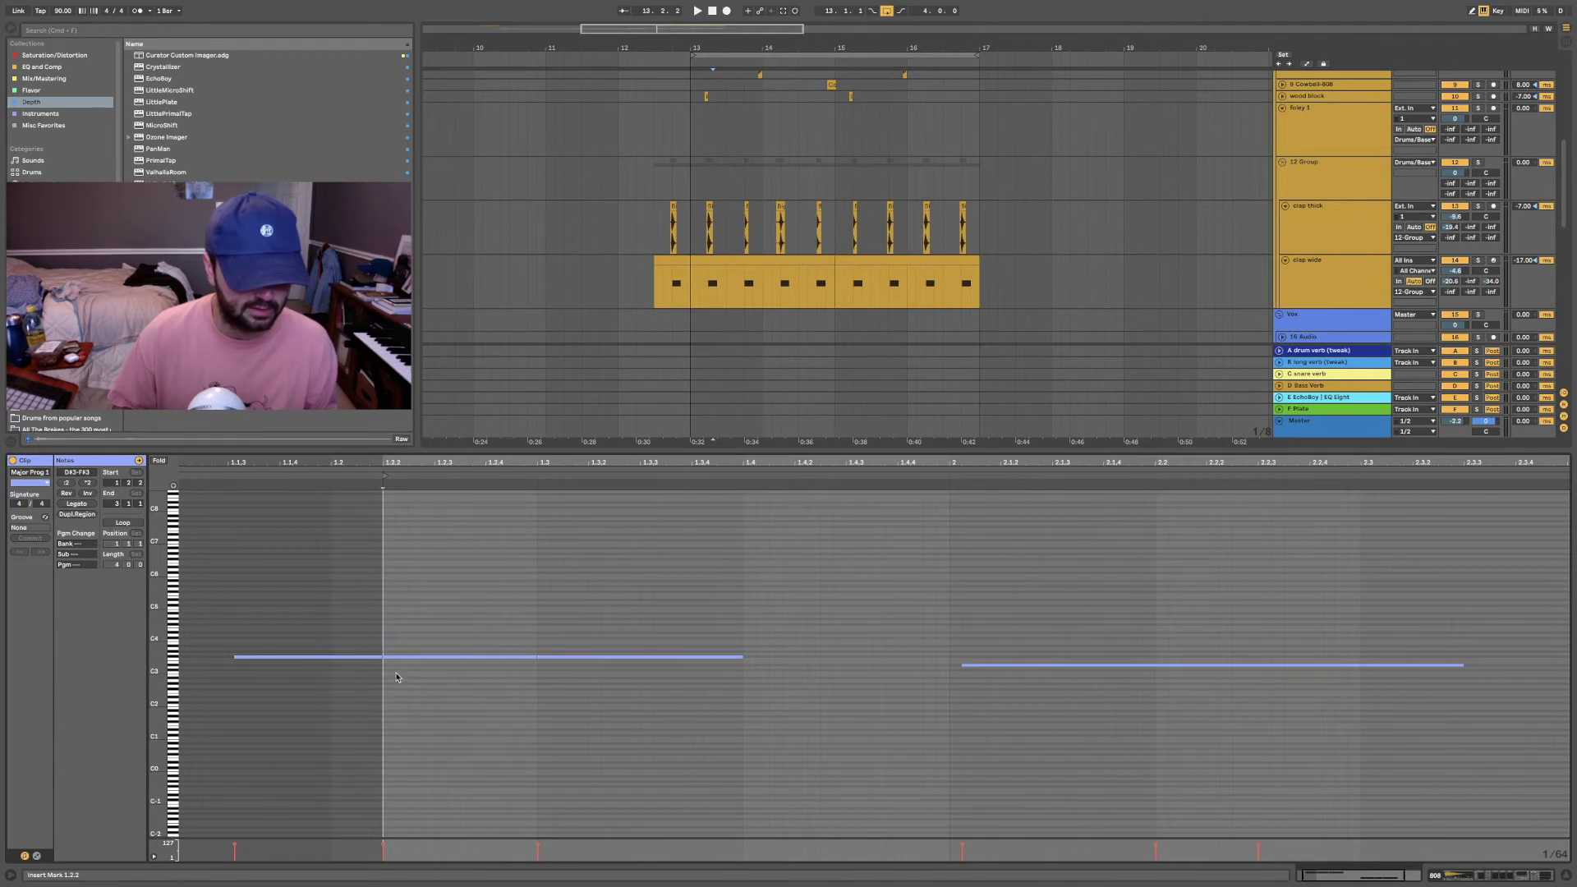
{"action": "double_click", "coordinate": [391, 673]}
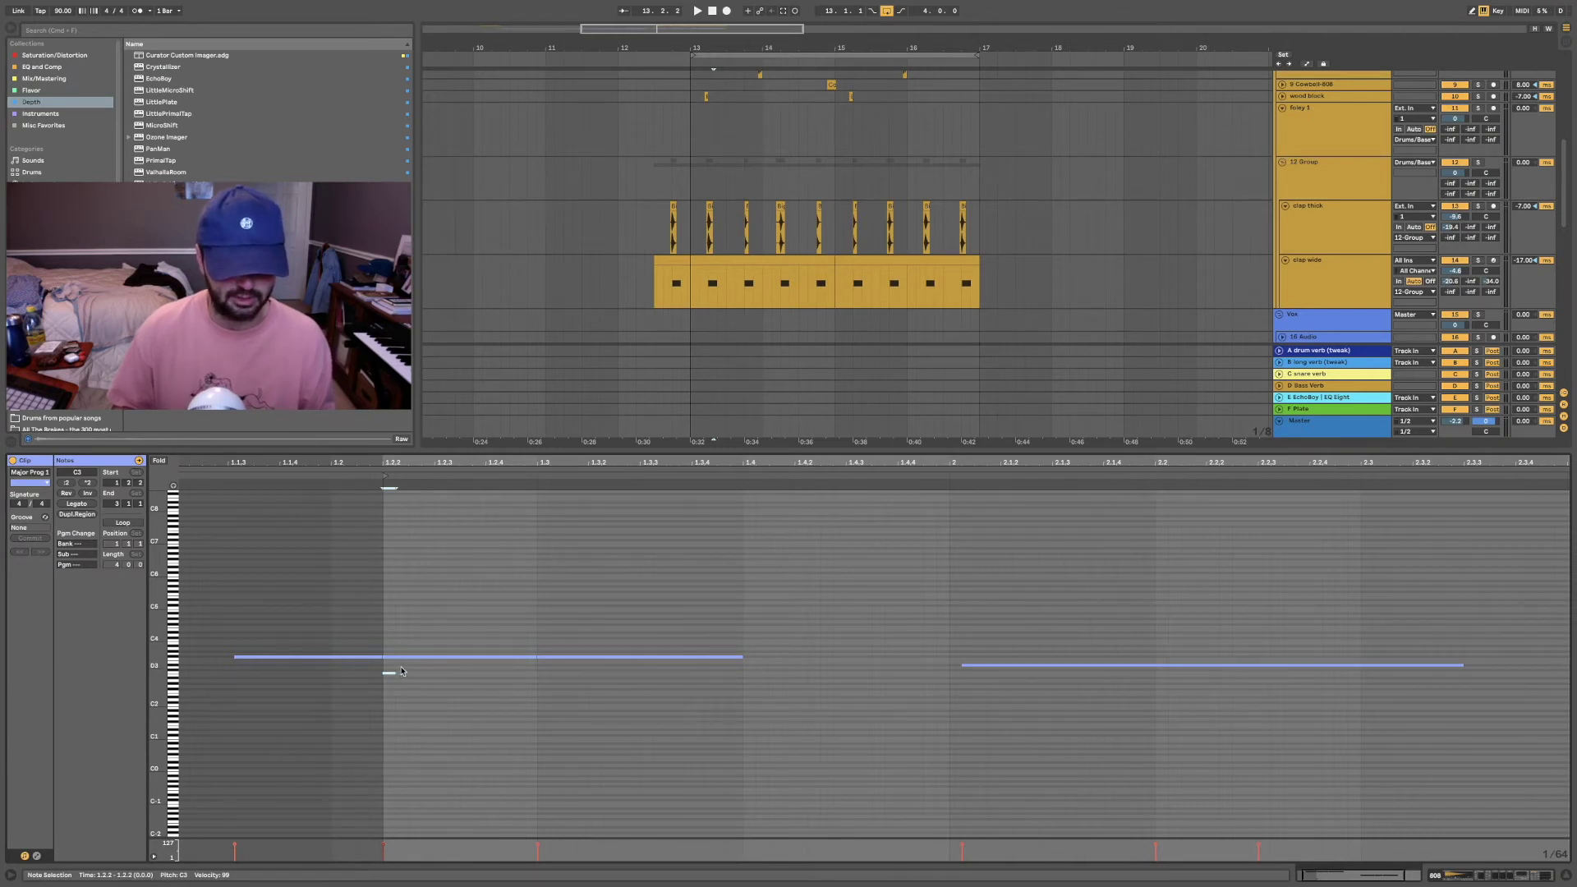
Step: Remove the short C3 note and delete the later notes in the clip
{"action": "double_click", "coordinate": [399, 672]}
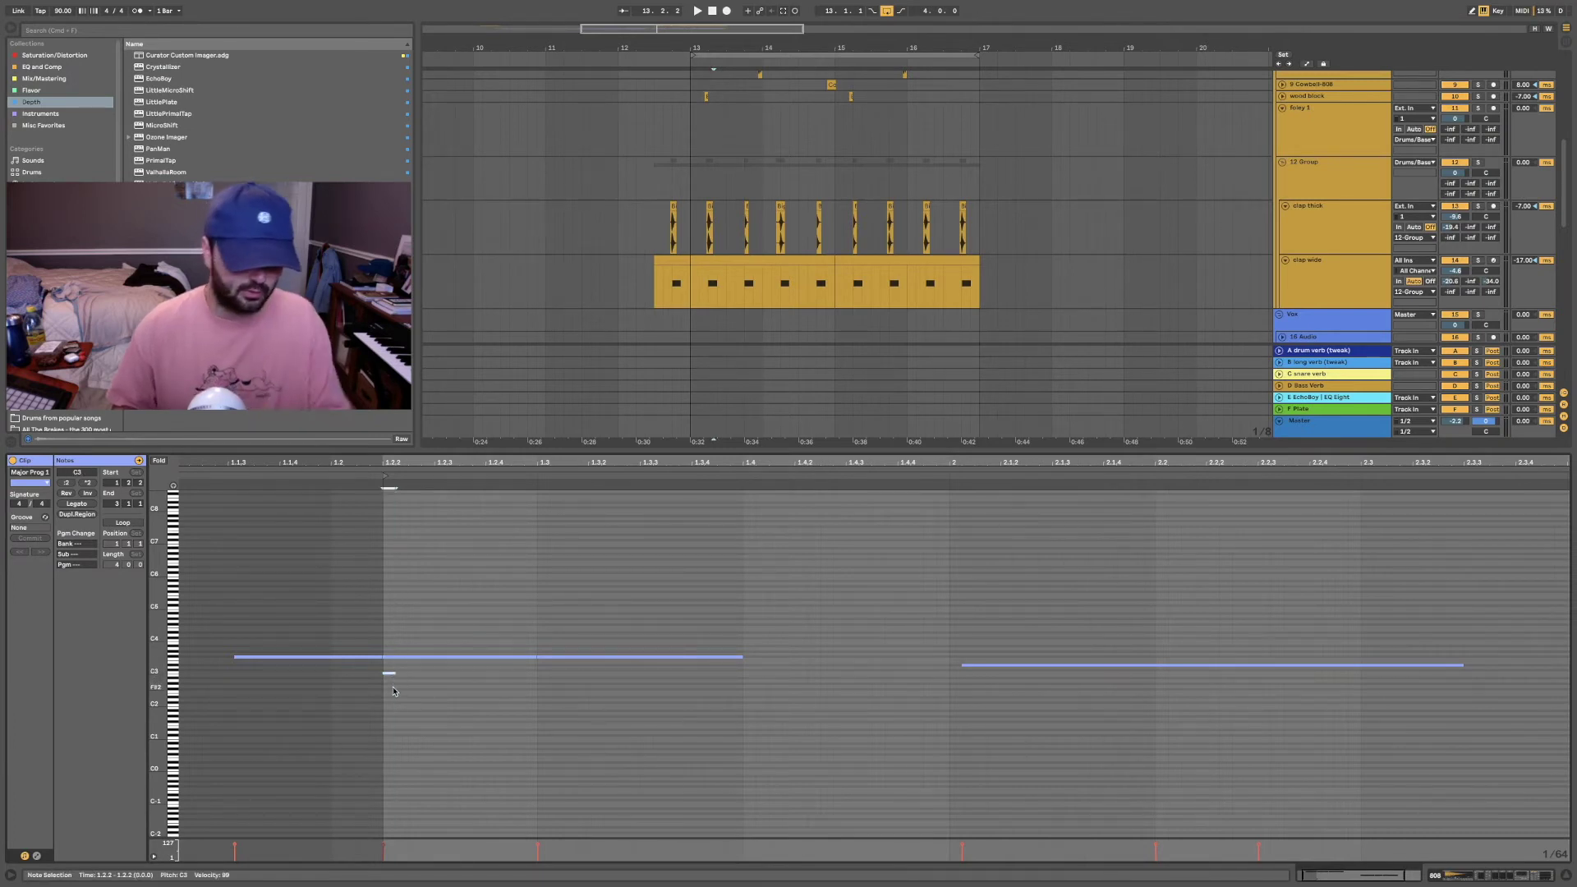
{"action": "left_click_drag", "start_coordinate": [422, 637], "coordinate": [640, 690]}
{"action": "key", "text": "Delete"}
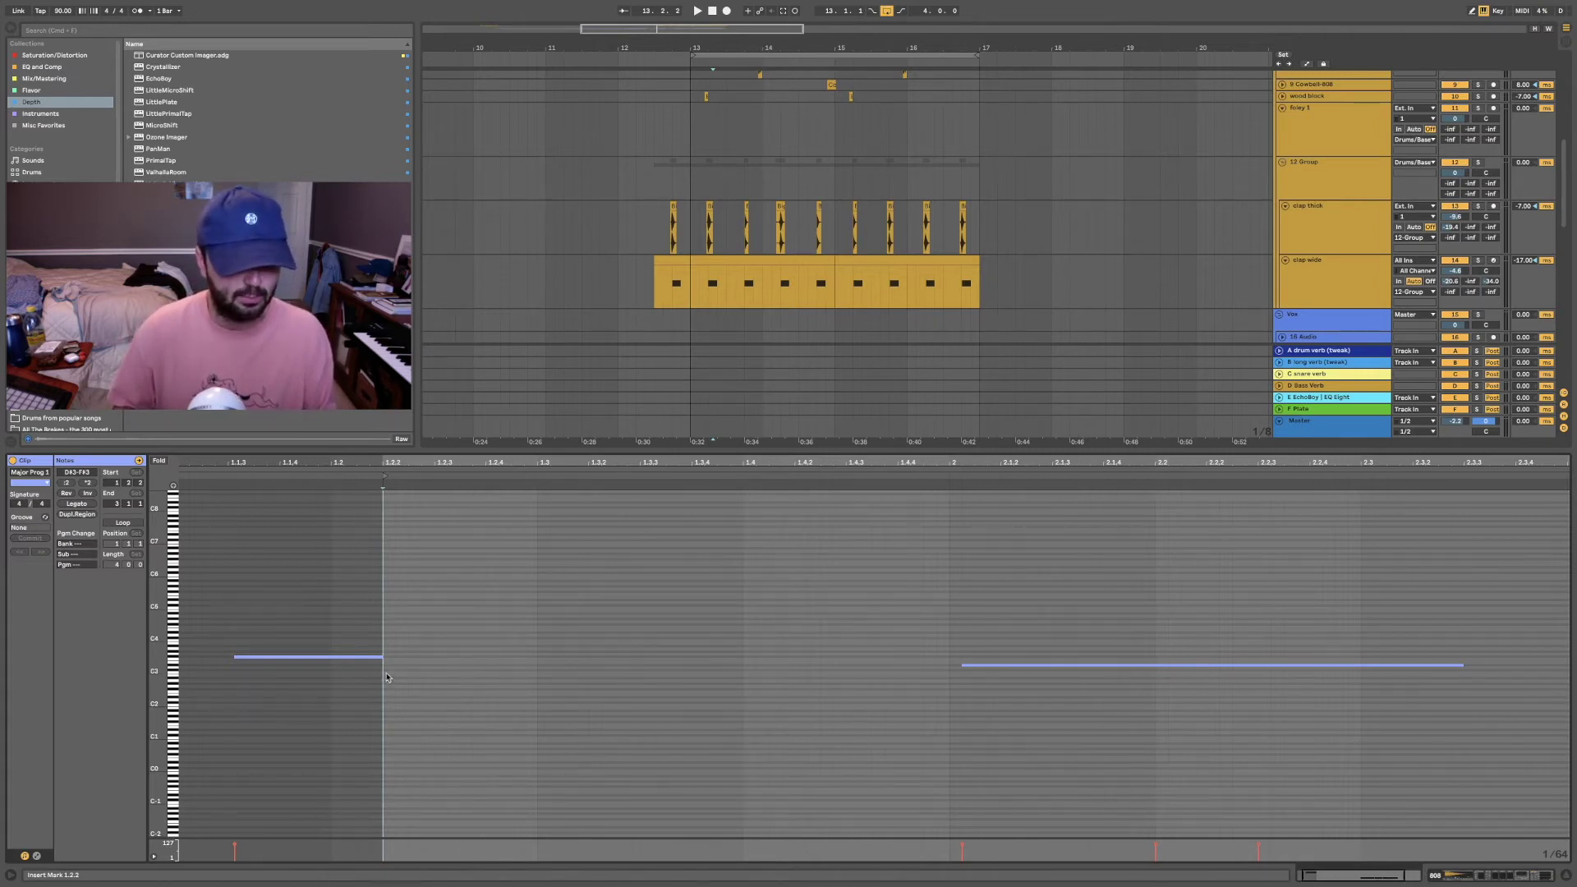
Step: Draw a short D#3 note at 1.2.2, build a chord on it, then delete that chord
{"action": "mouse_move", "coordinate": [384, 667]}
{"action": "left_mouse_down"}
{"action": "mouse_move", "coordinate": [447, 668]}
{"action": "mouse_move", "coordinate": [473, 644]}
{"action": "left_mouse_up"}
{"action": "key", "text": "super+v"}
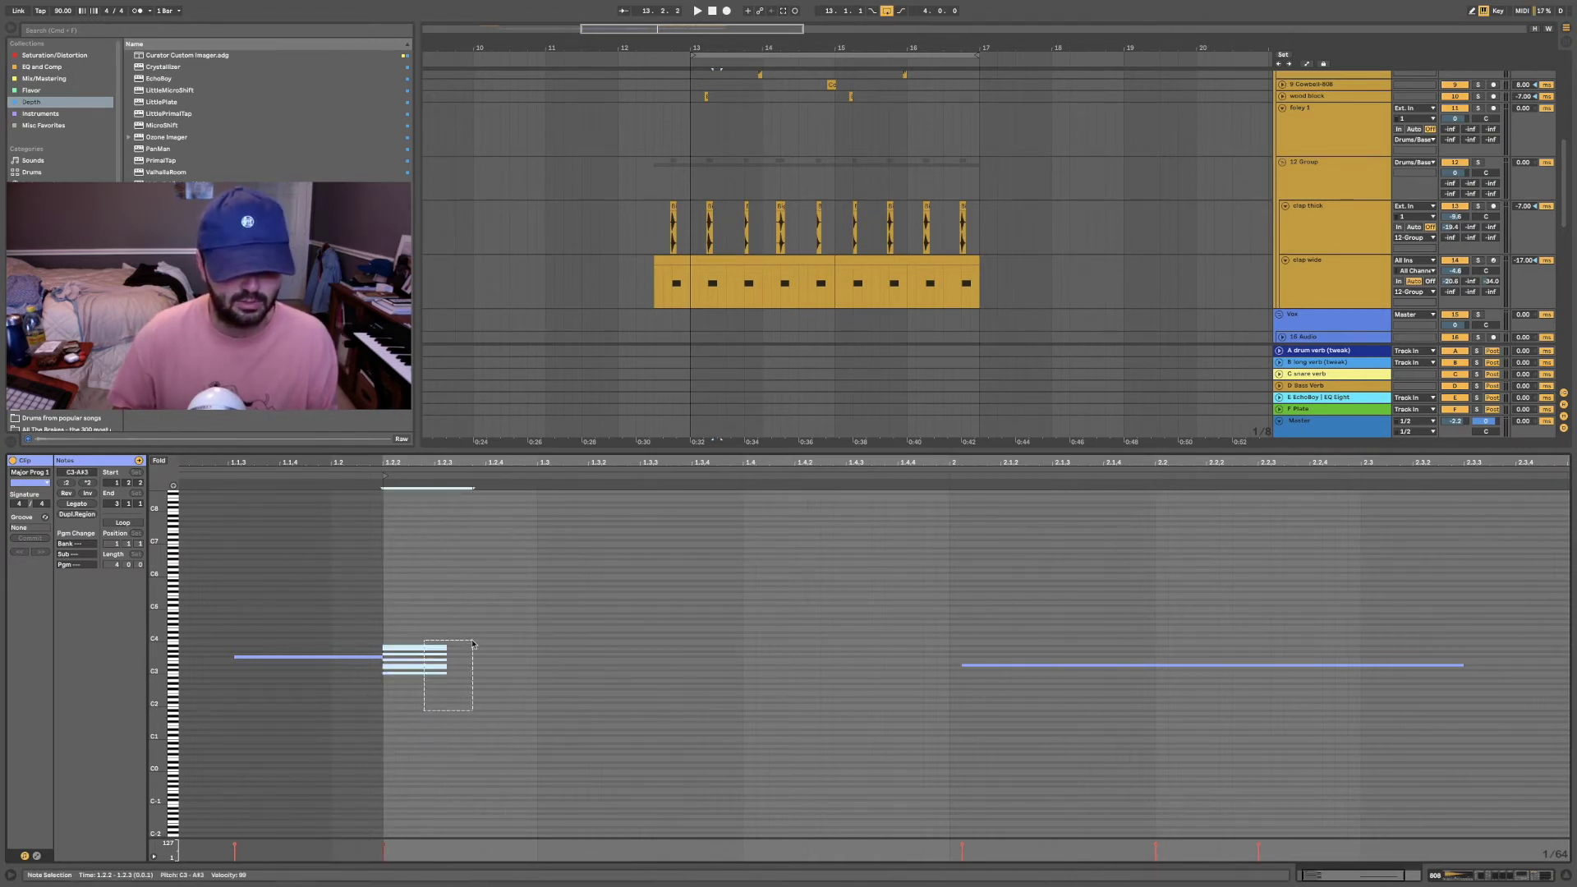
{"action": "left_click", "coordinate": [471, 702]}
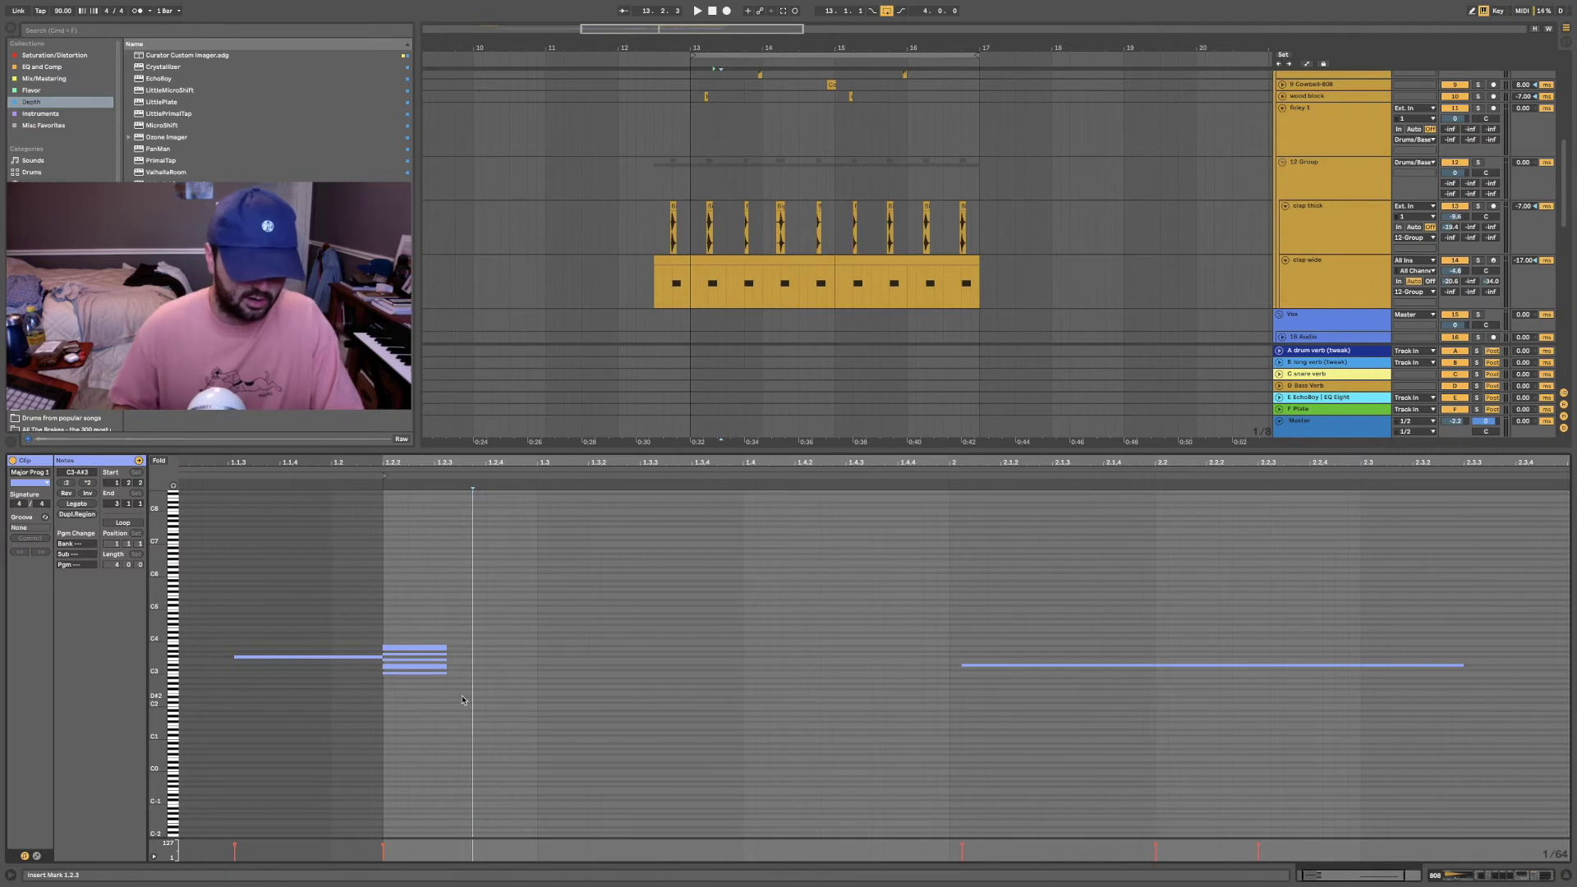
{"action": "left_click_drag", "start_coordinate": [462, 700], "coordinate": [393, 608]}
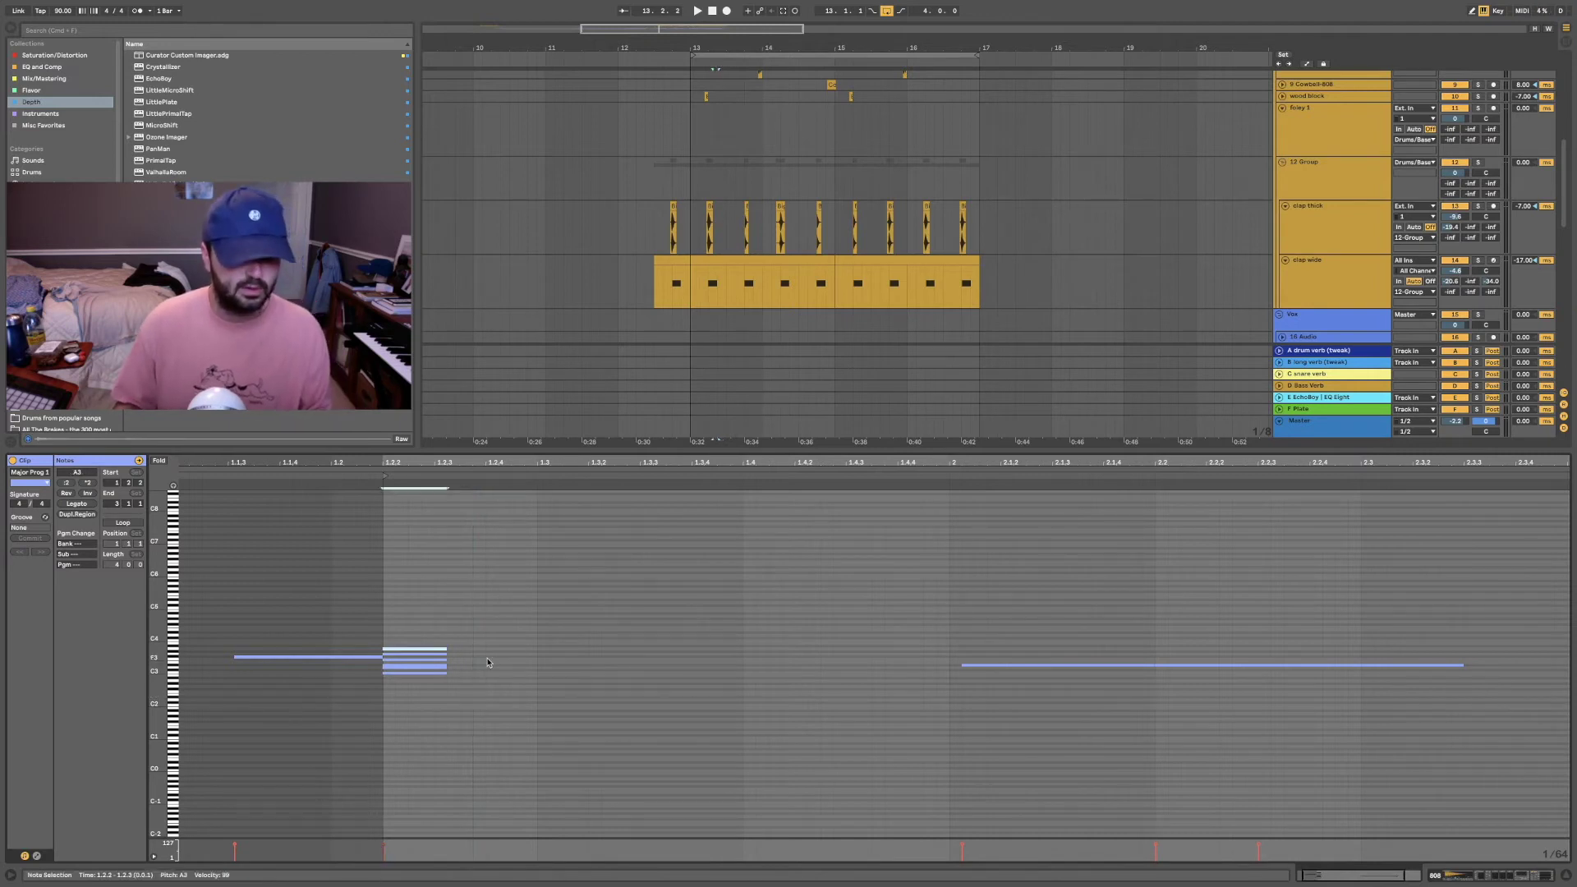
{"action": "key", "text": "Delete"}
{"action": "right_click", "coordinate": [393, 620]}
{"action": "mouse_move", "coordinate": [448, 595]}
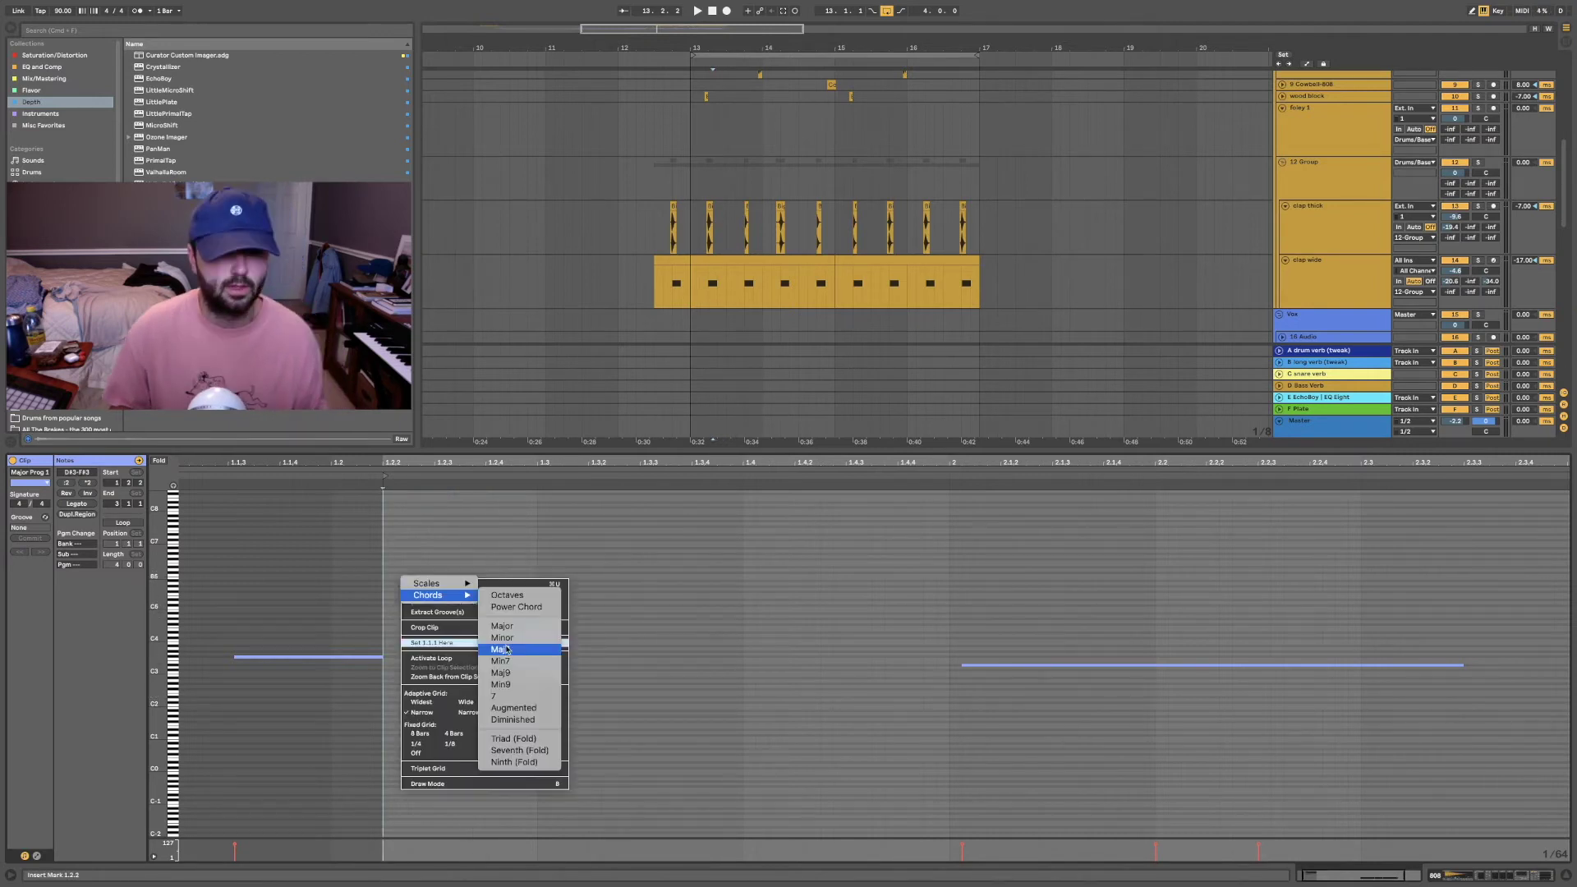
{"action": "left_click", "coordinate": [523, 652]}
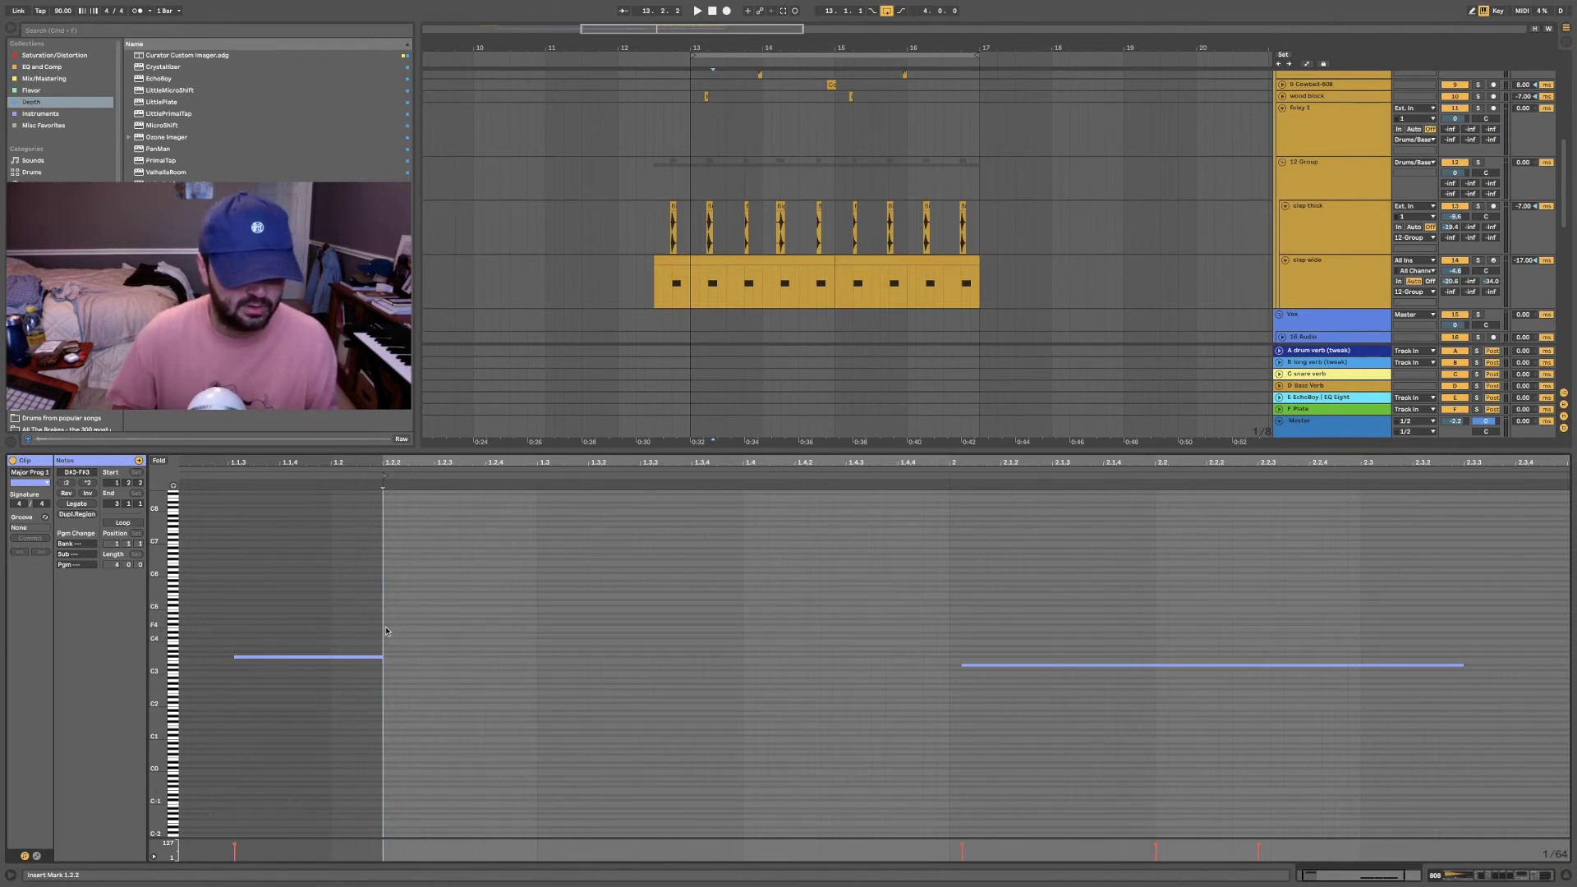
{"action": "left_click_drag", "start_coordinate": [384, 628], "coordinate": [433, 629]}
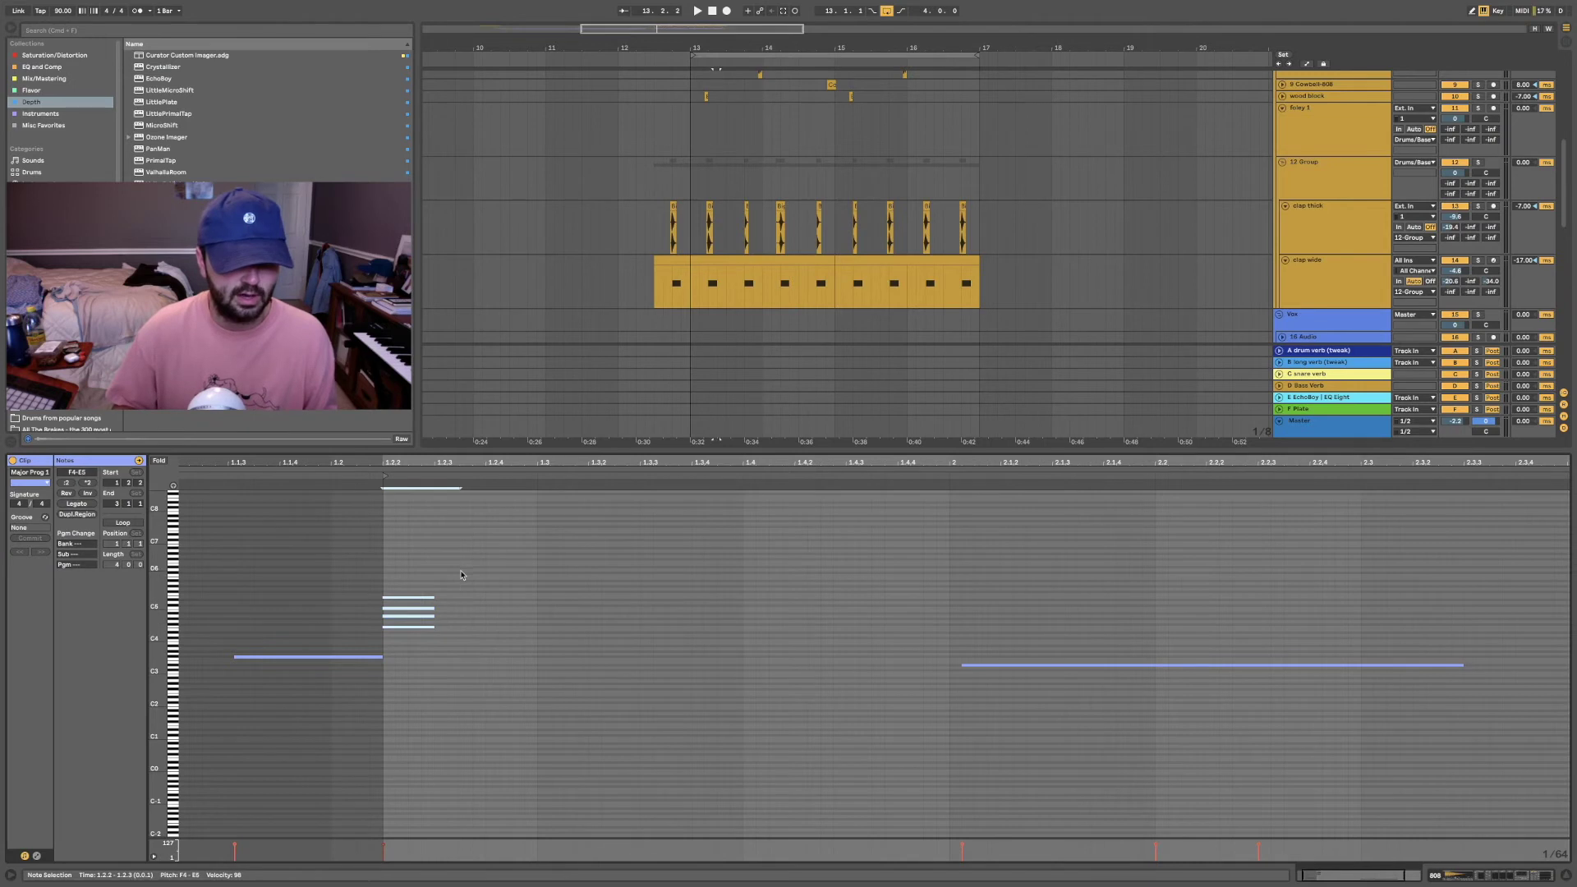
{"action": "left_click_drag", "start_coordinate": [441, 580], "coordinate": [425, 673]}
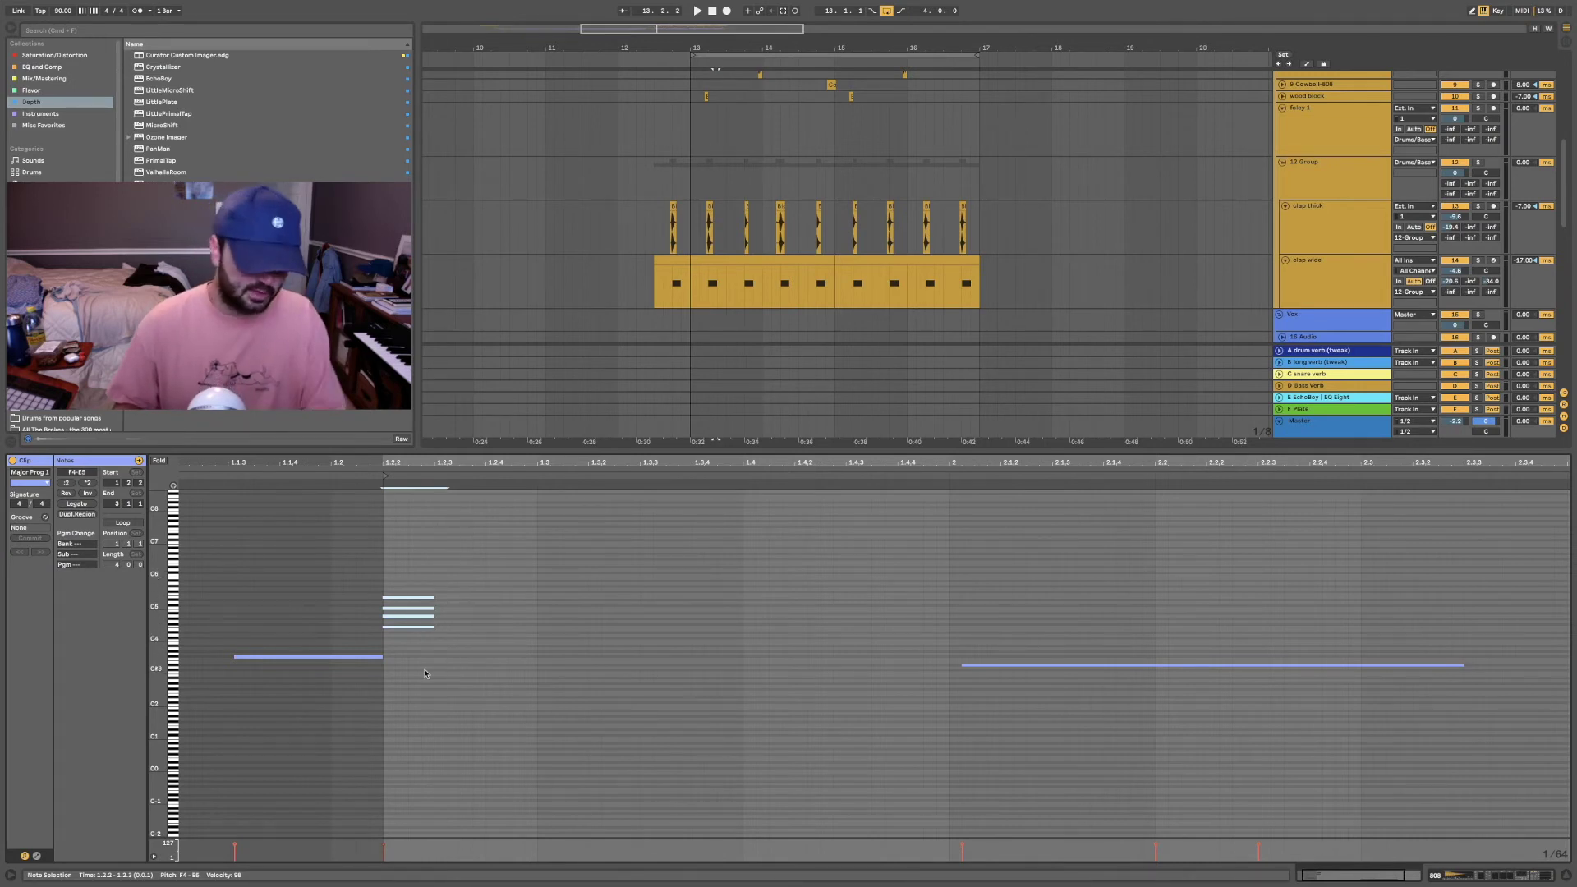
{"action": "key", "text": "Delete"}
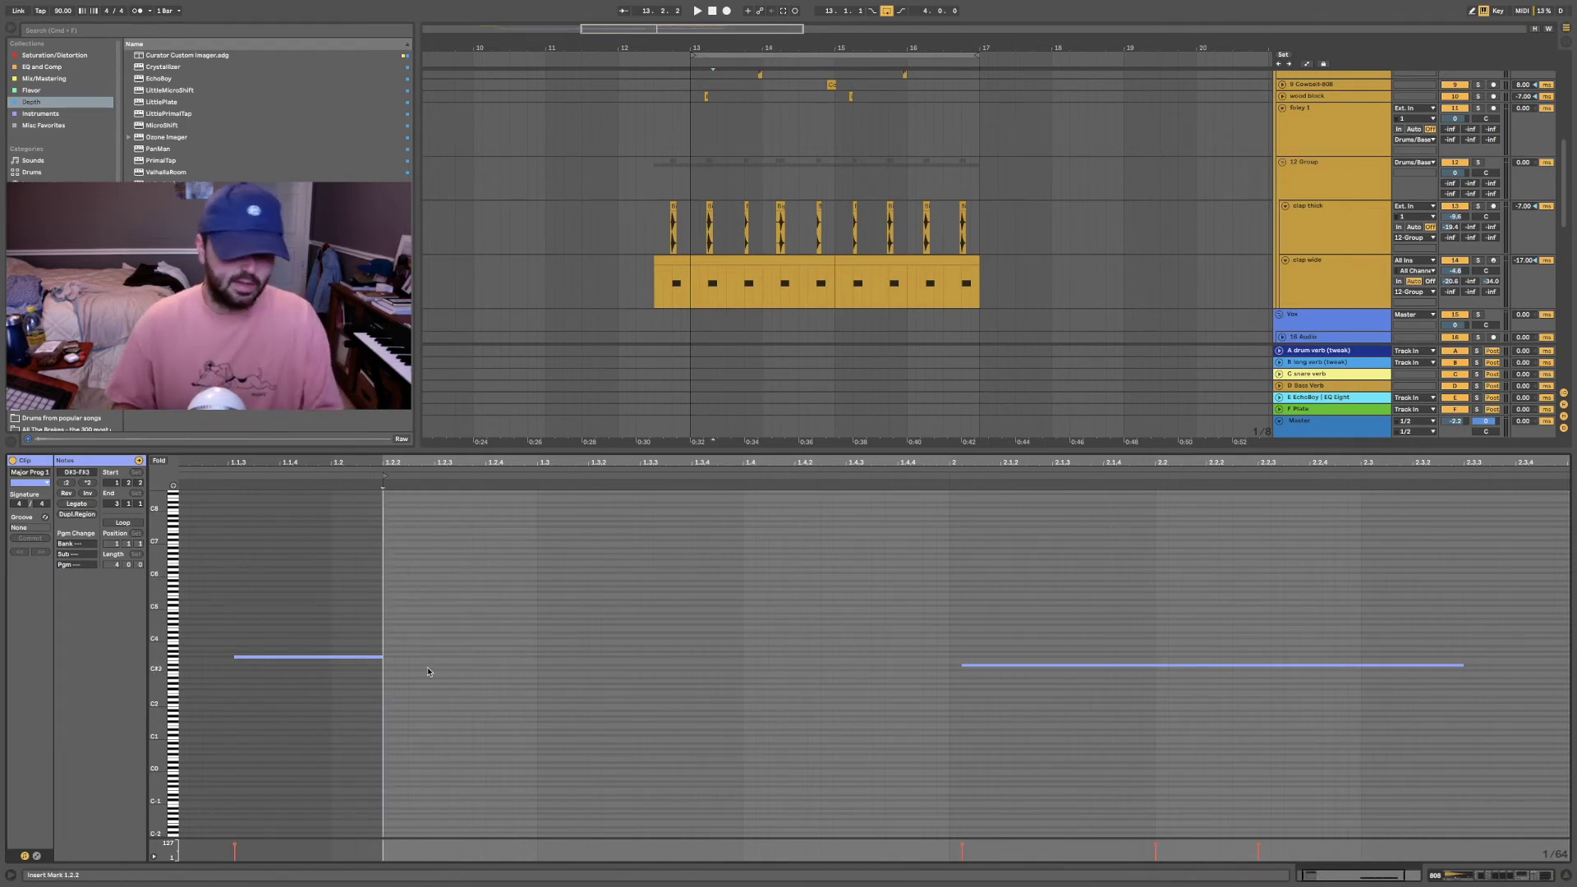
Step: Browse the Scales list in the piano-roll context menu, close it unused, and scroll back to the arrangement
{"action": "right_click", "coordinate": [403, 585]}
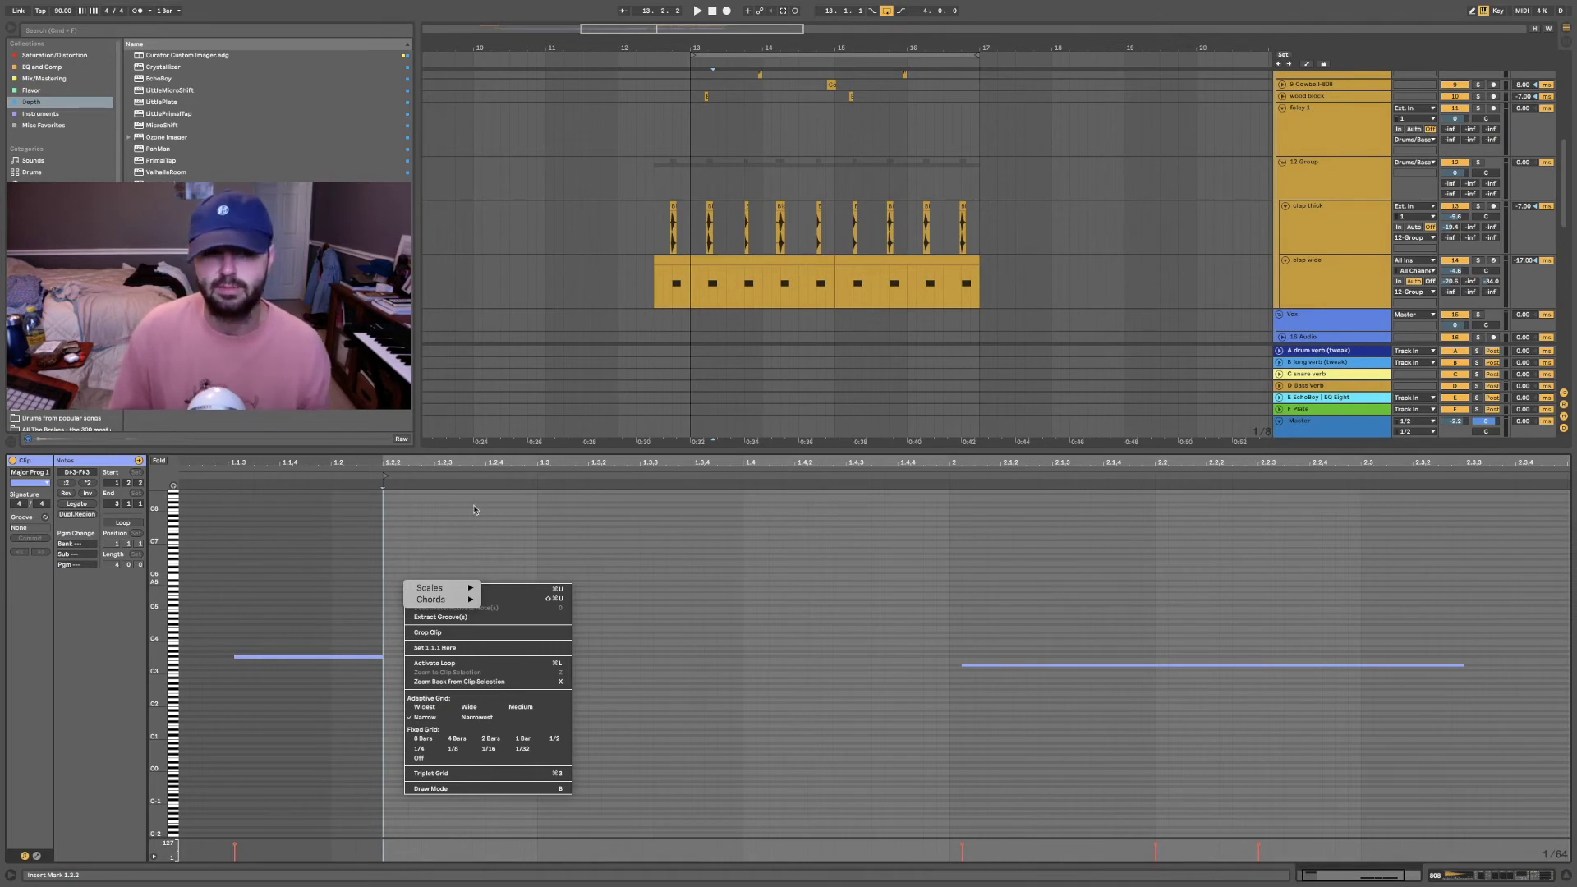
{"action": "mouse_move", "coordinate": [437, 600]}
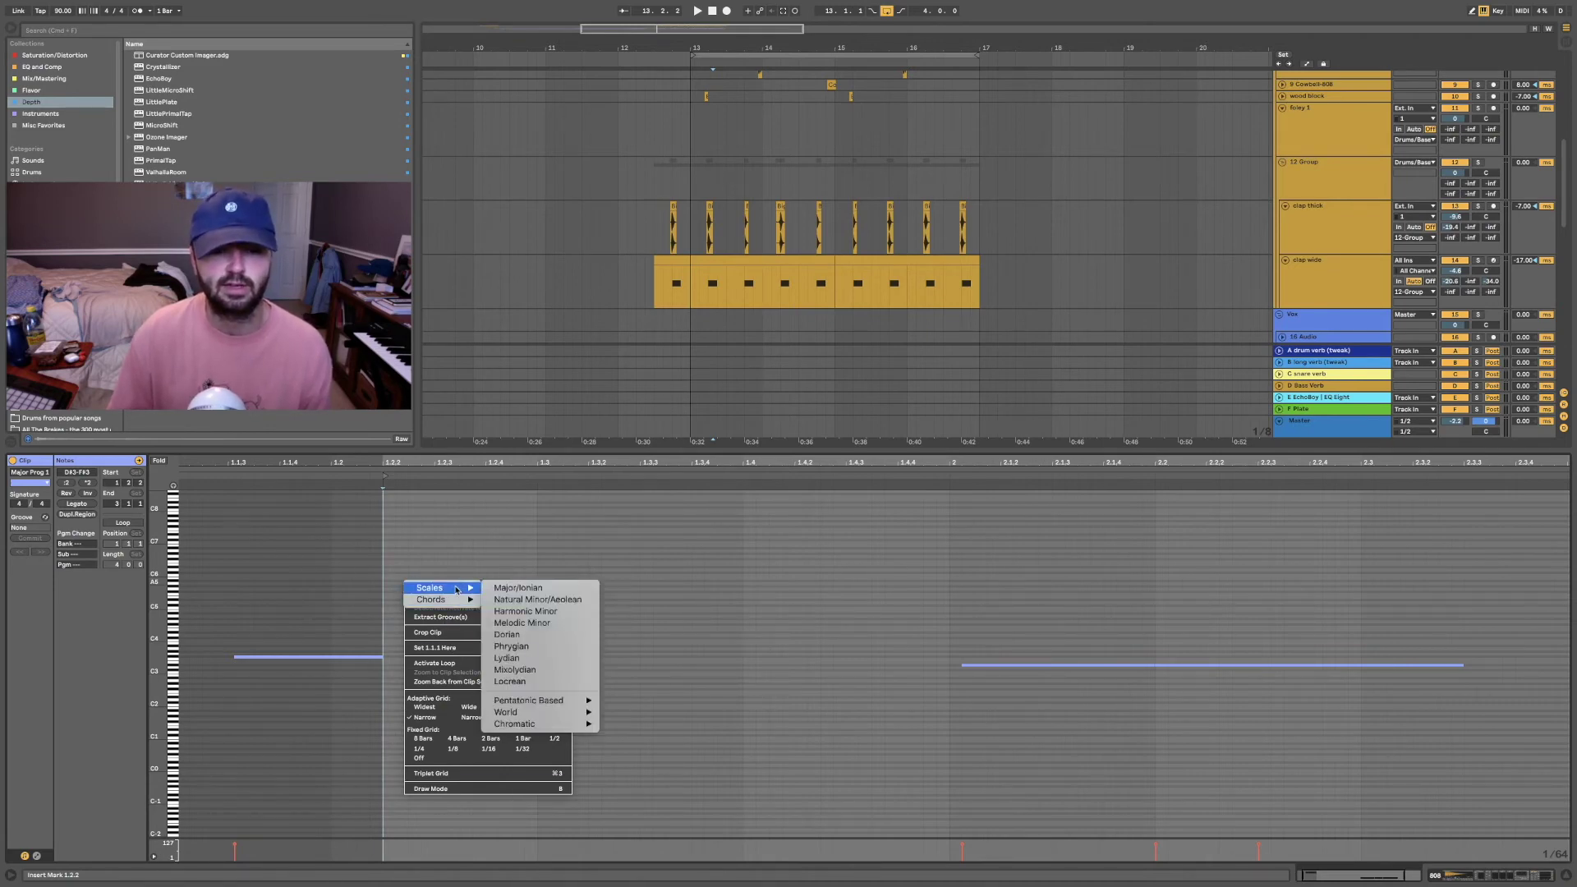
{"action": "left_click", "coordinate": [471, 552]}
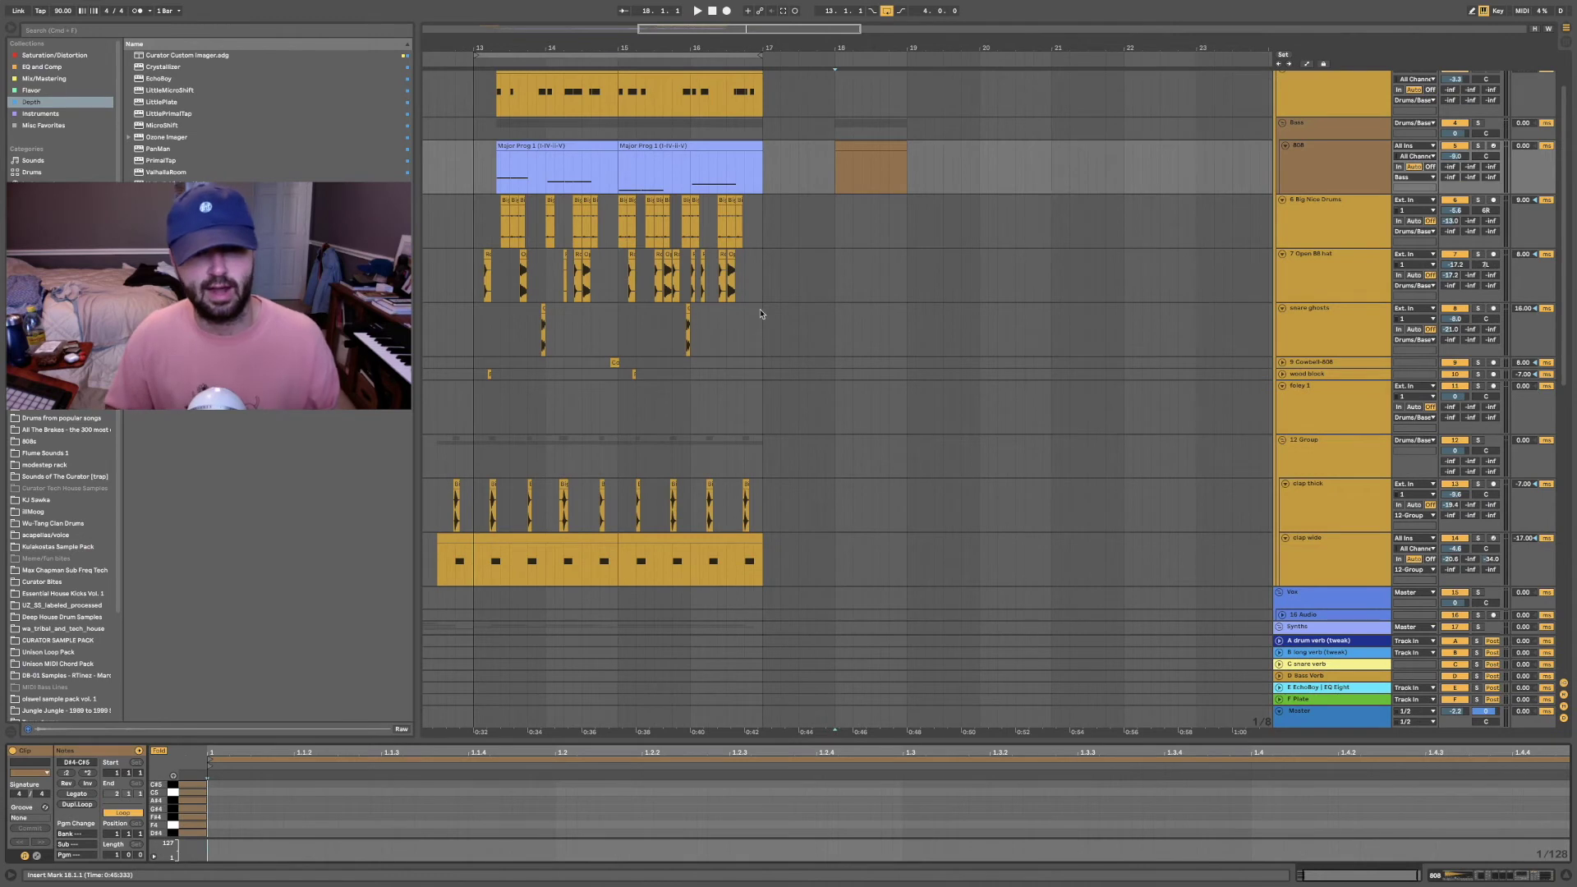
{"action": "scroll", "coordinate": [541, 285], "scroll_direction": "left", "scroll_amount": 3}
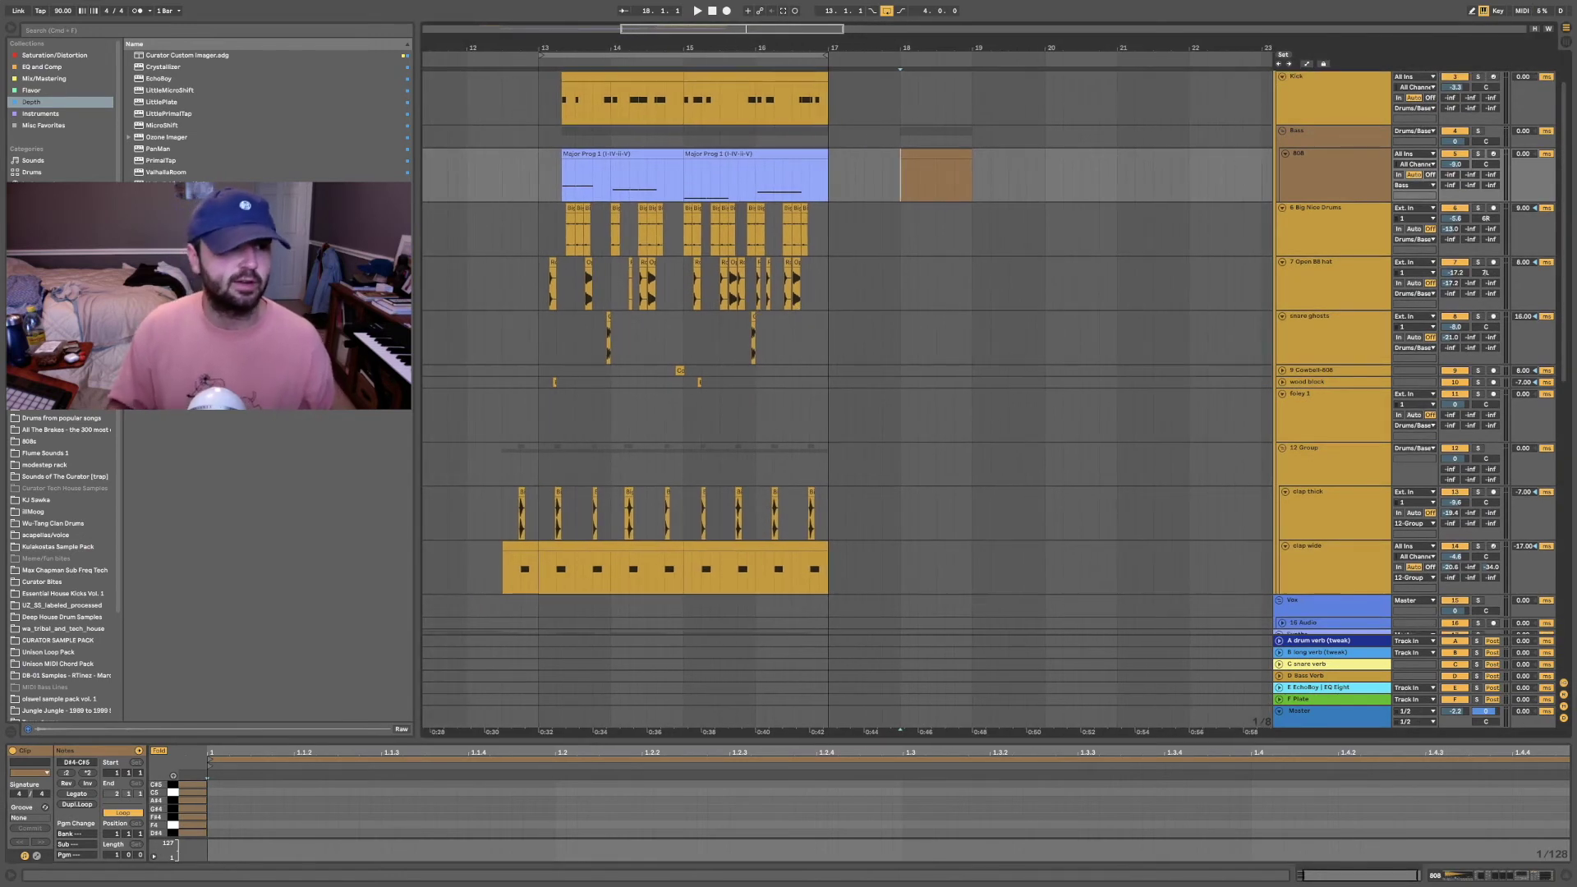
Step: Try the F (IV) clip from Chords.als > C on the 808 track, undo it, and enlarge the editor
{"action": "left_click", "coordinate": [41, 309]}
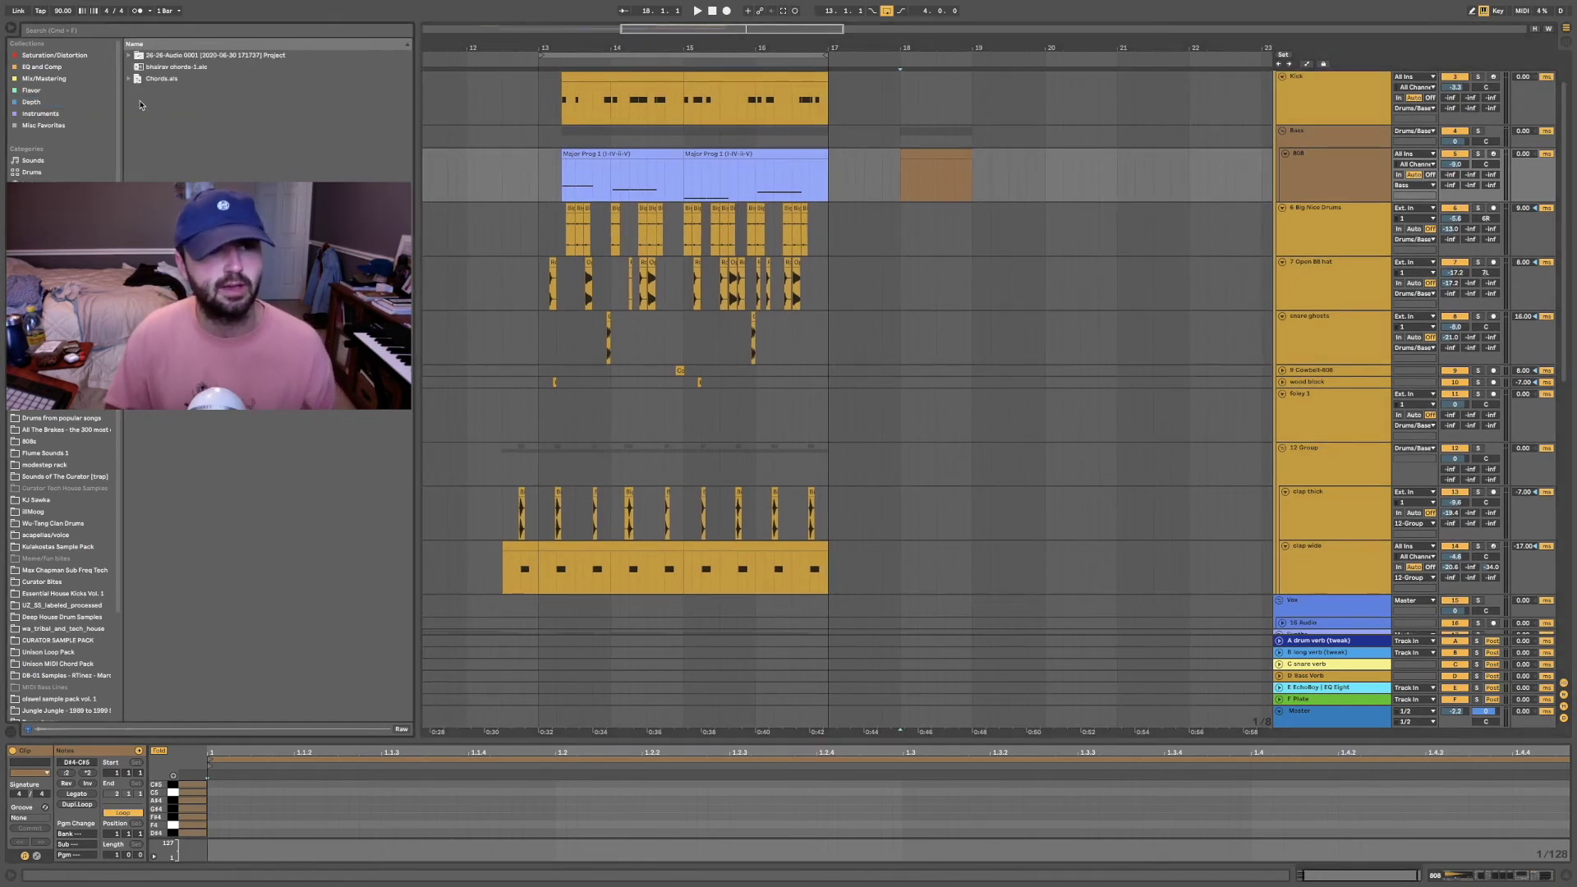
{"action": "left_click", "coordinate": [128, 78]}
{"action": "left_click", "coordinate": [154, 91]}
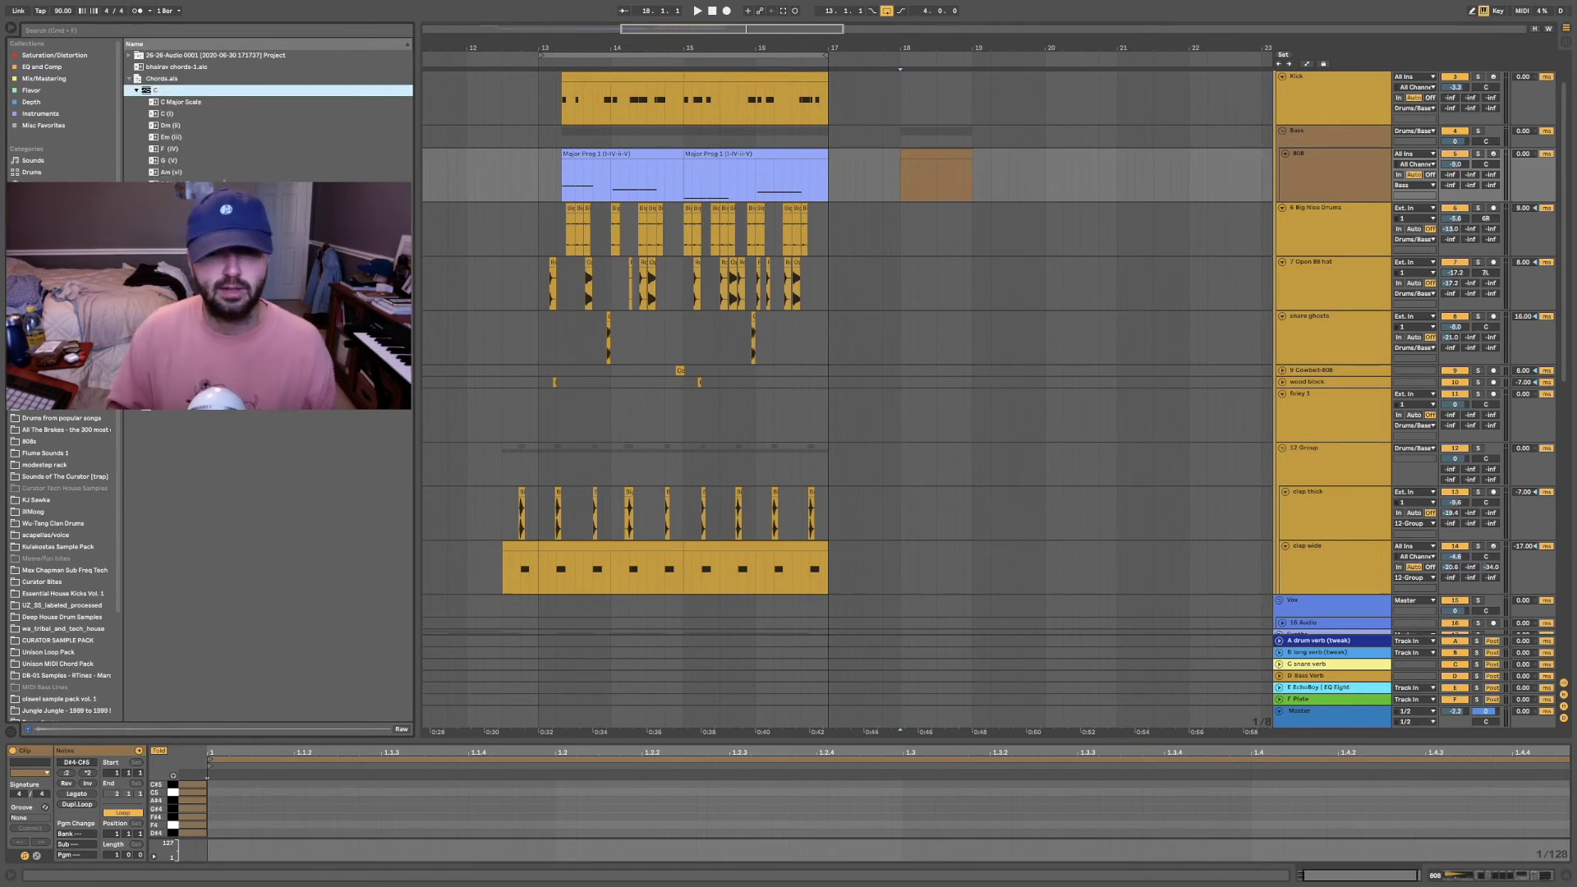
{"action": "left_click_drag", "start_coordinate": [170, 149], "coordinate": [485, 172]}
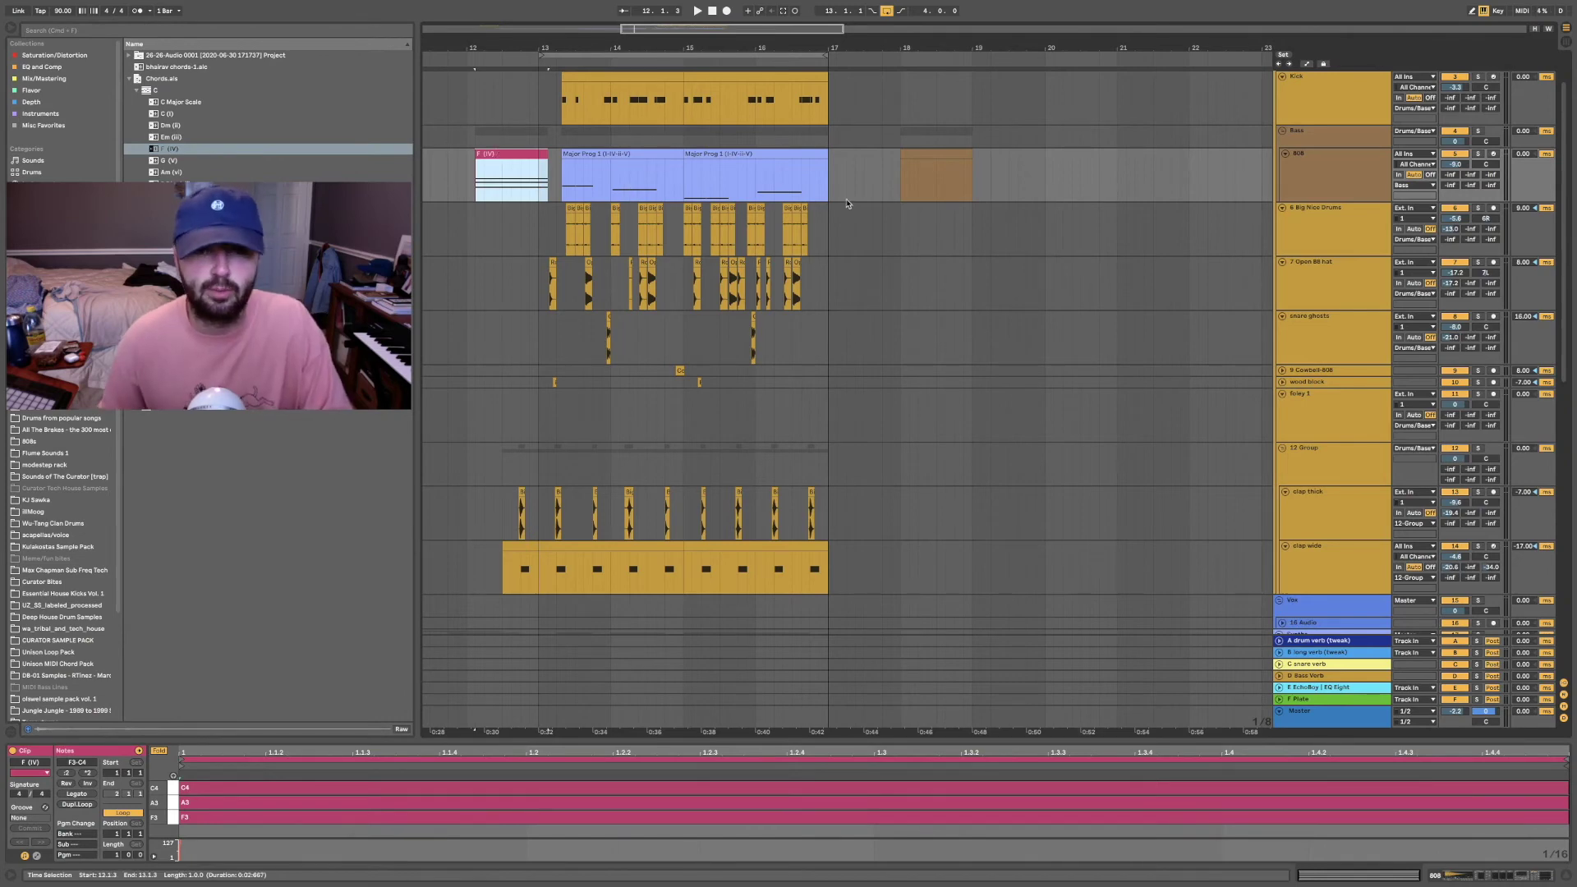
{"action": "key", "text": "super+z"}
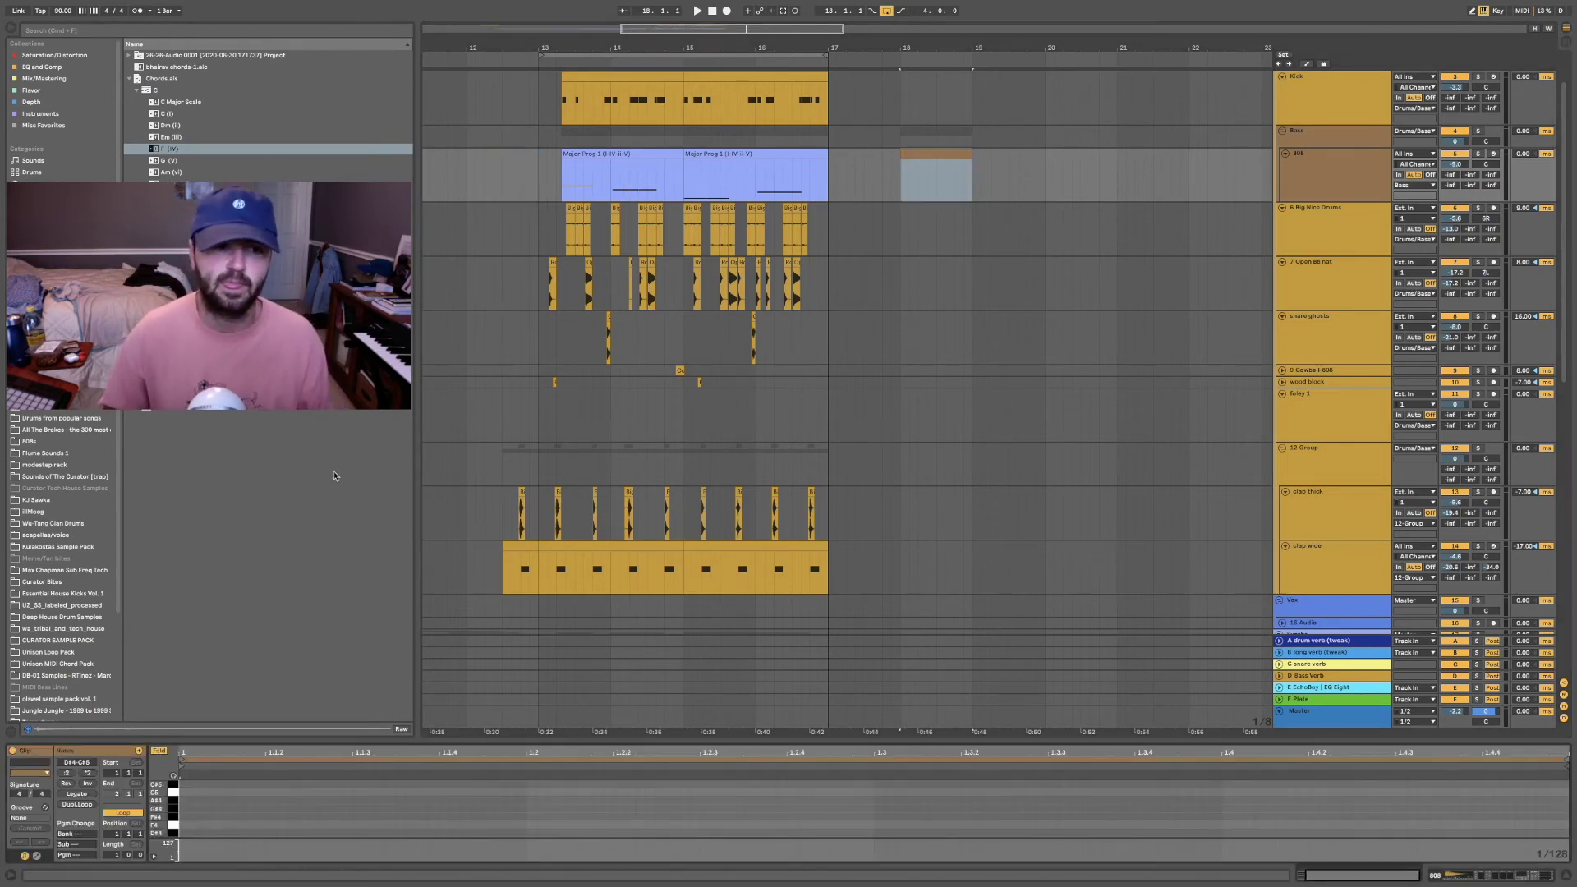
{"action": "left_click_drag", "start_coordinate": [473, 738], "coordinate": [246, 374]}
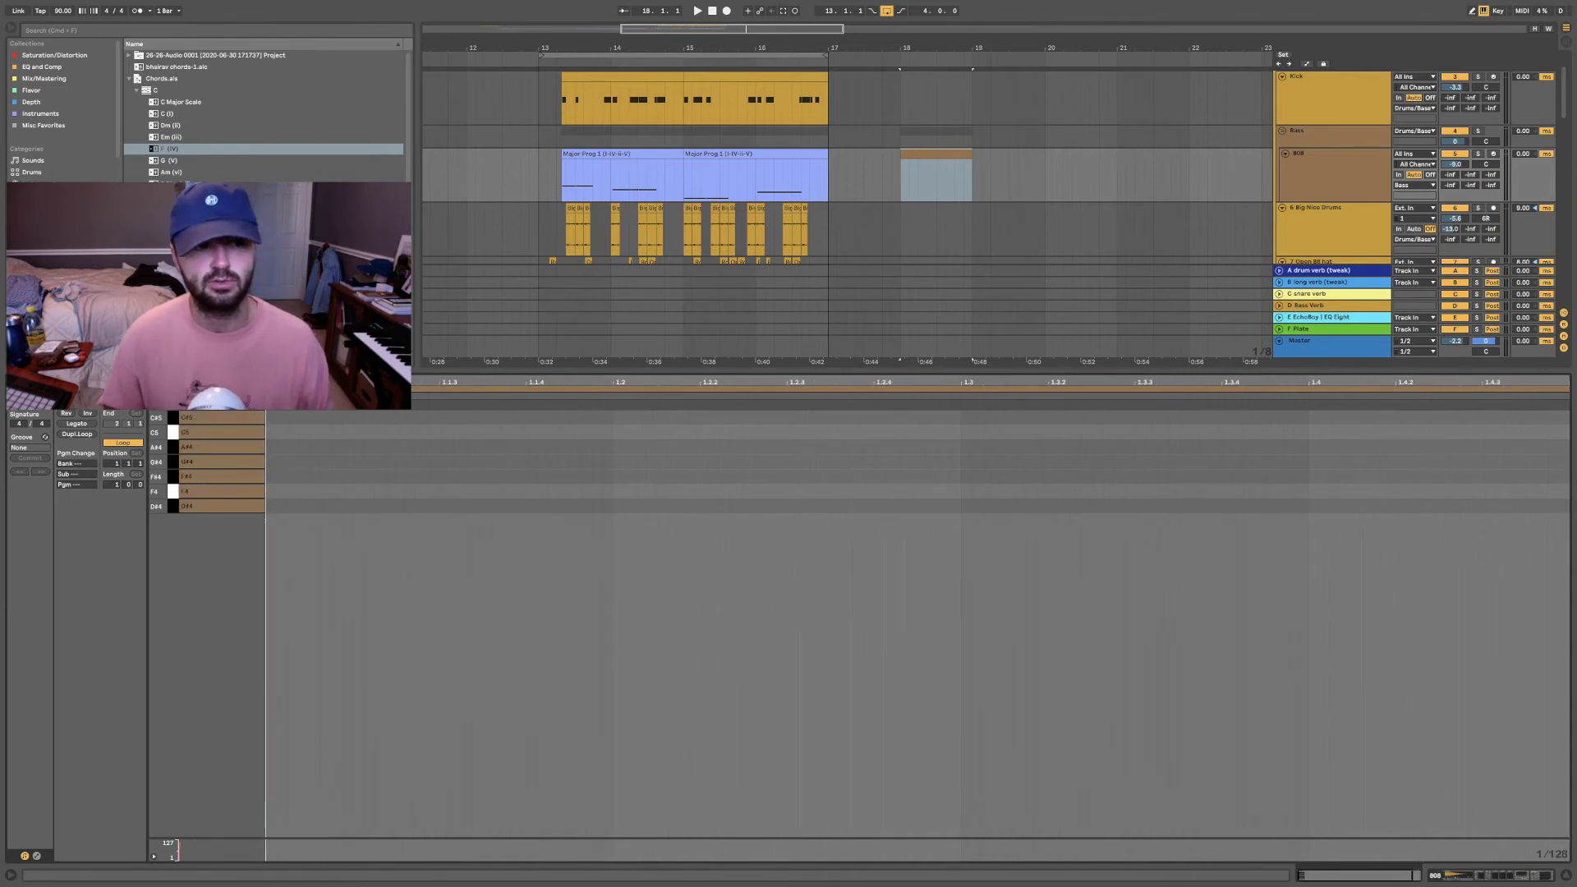
{"action": "scroll", "coordinate": [62, 106], "scroll_direction": "down", "scroll_amount": 3}
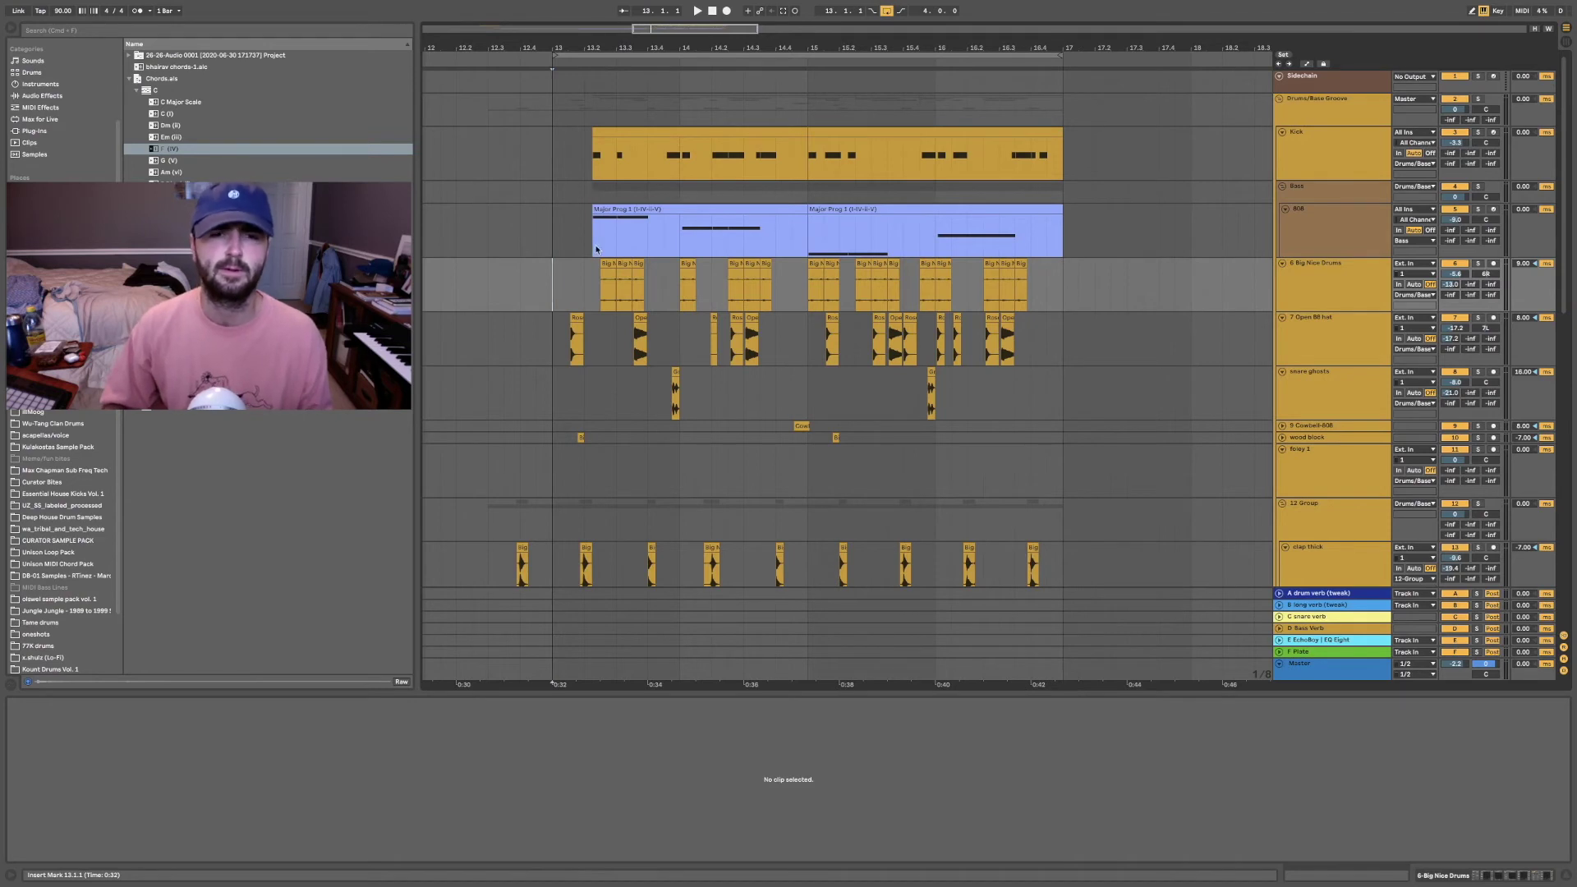
Step: Start playback and shift the first Big Nice Drums clip to 13.2
{"action": "key", "text": "space"}
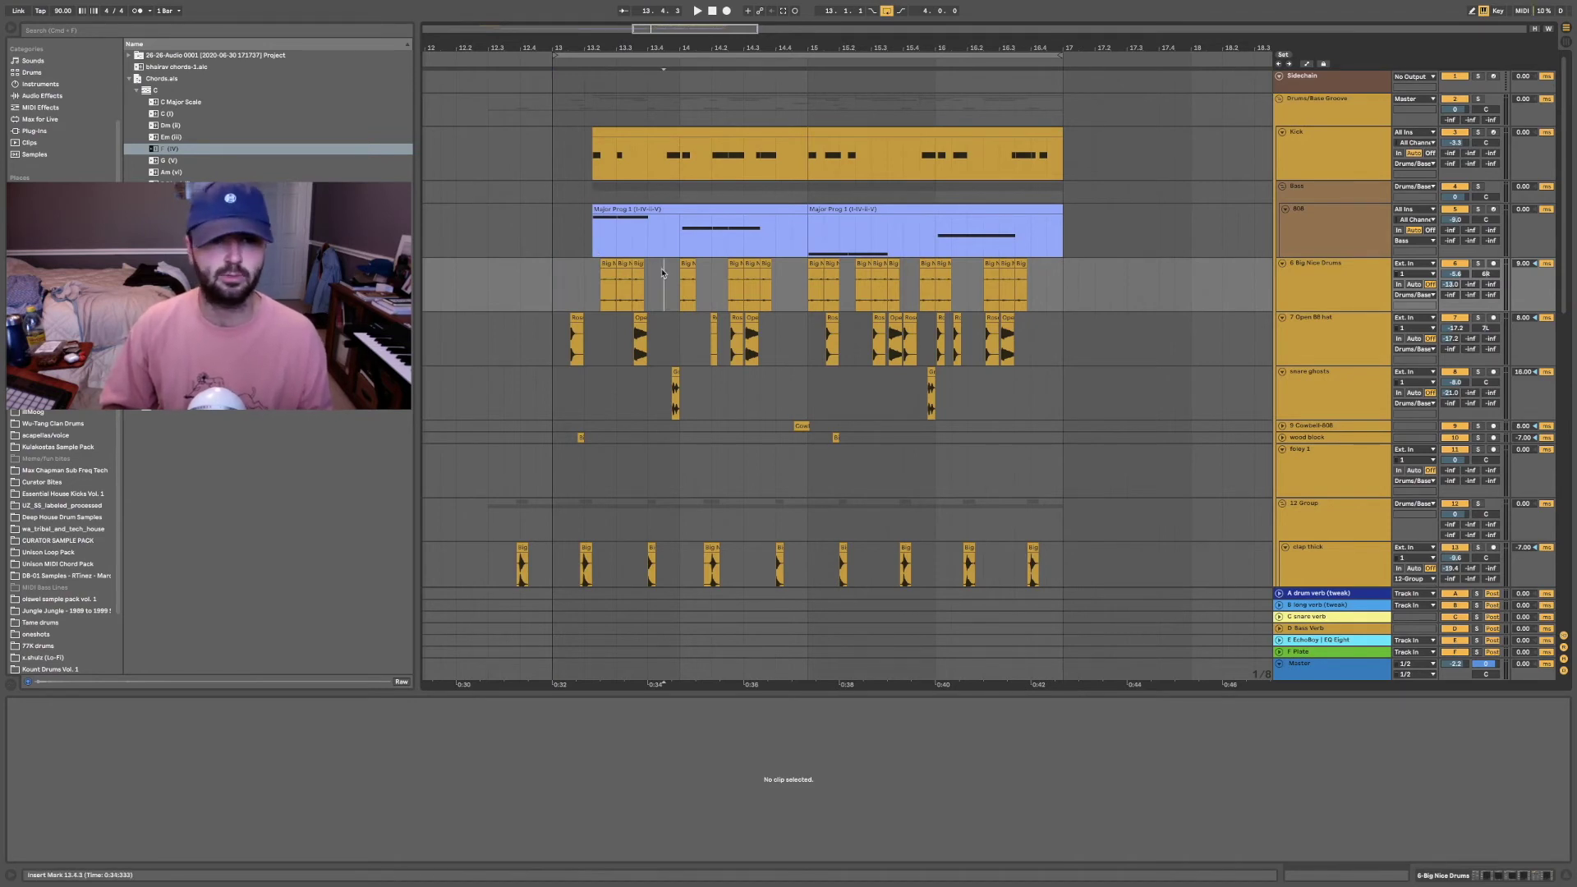
{"action": "left_click_drag", "start_coordinate": [565, 284], "coordinate": [811, 286]}
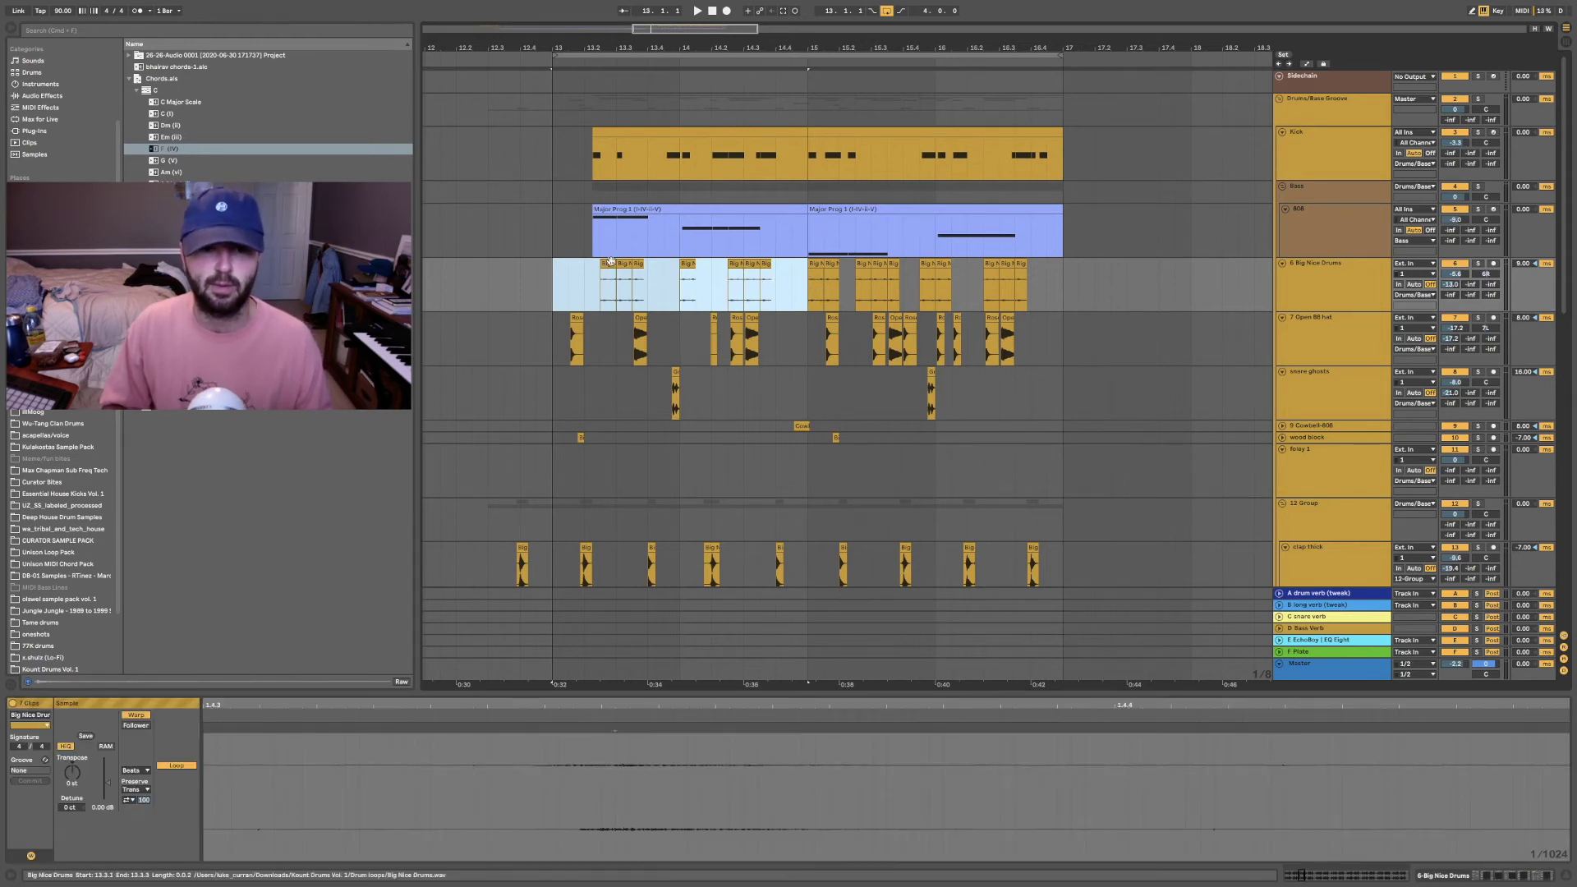
{"action": "left_click", "coordinate": [583, 284]}
{"action": "left_click_drag", "start_coordinate": [608, 263], "coordinate": [803, 280]}
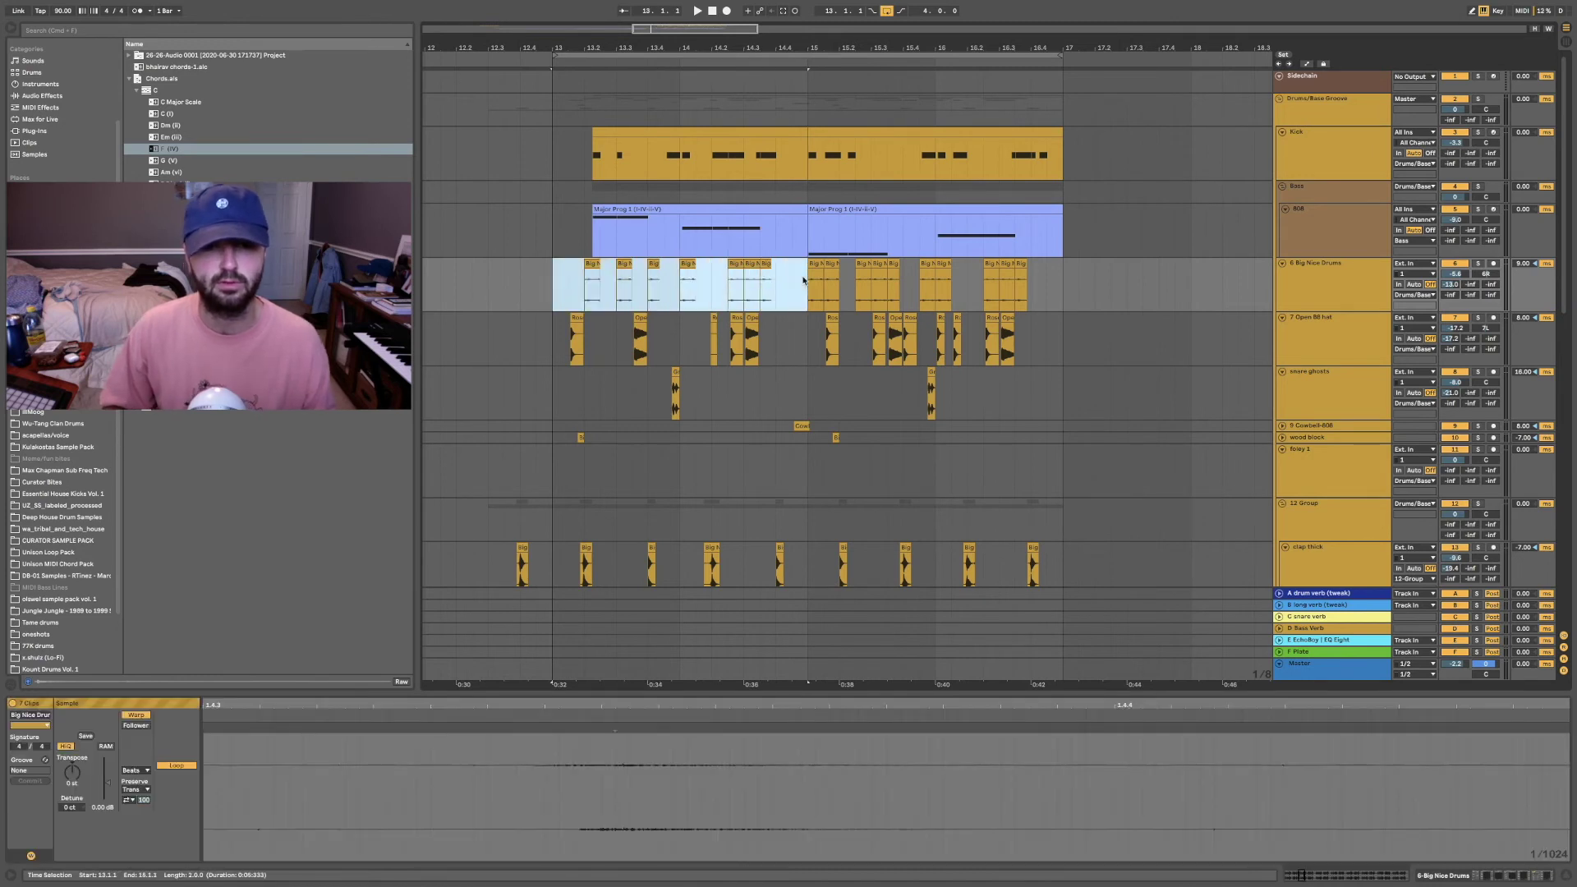
{"action": "left_click", "coordinate": [789, 273]}
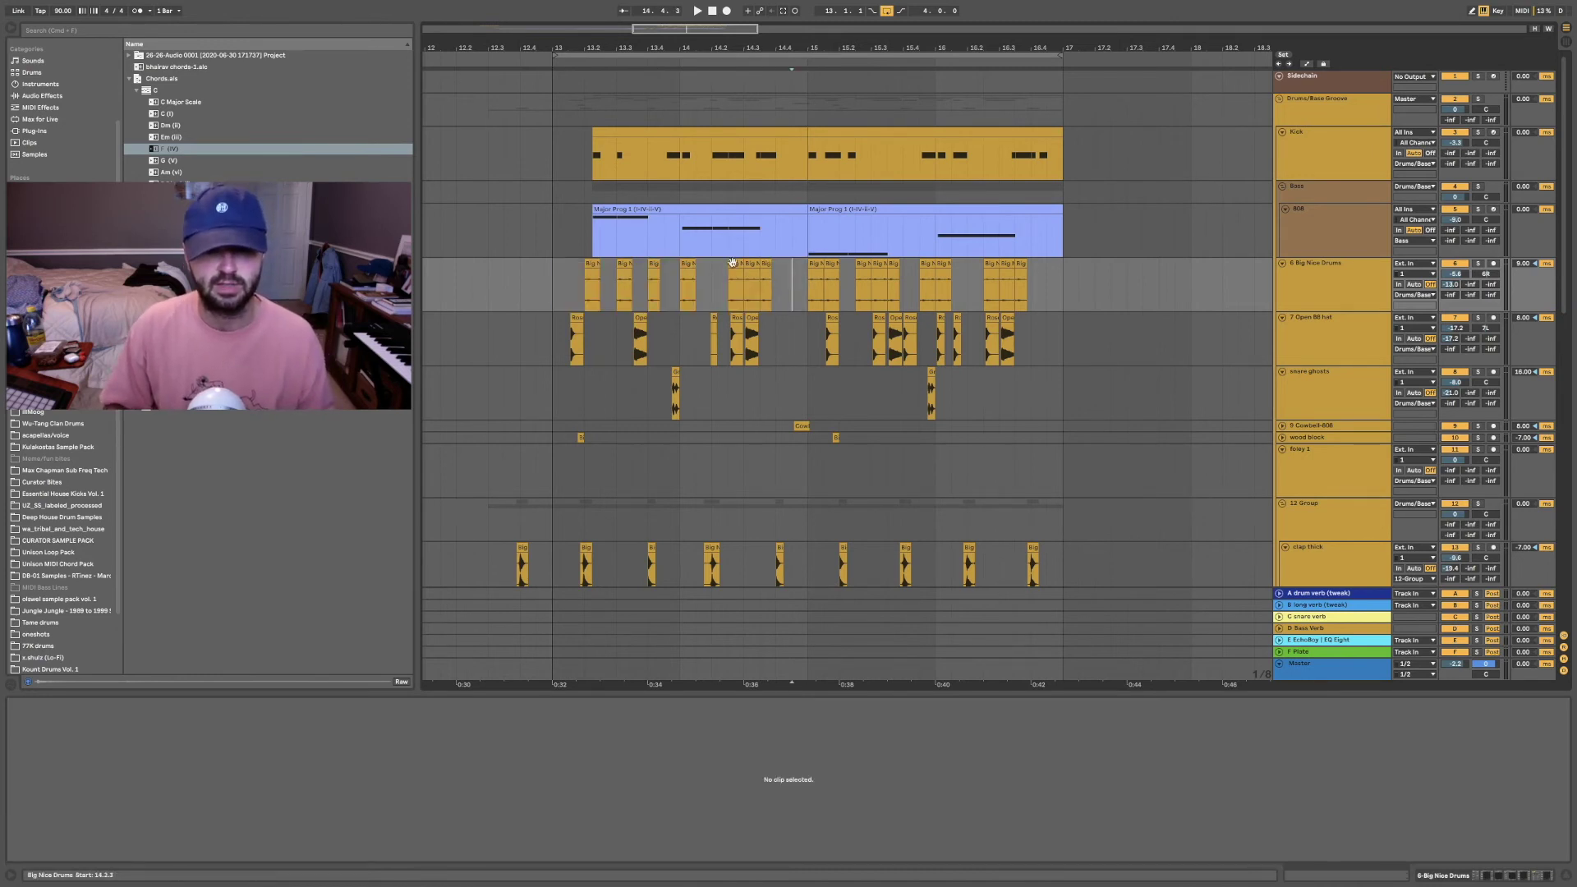
{"action": "left_click", "coordinate": [720, 275]}
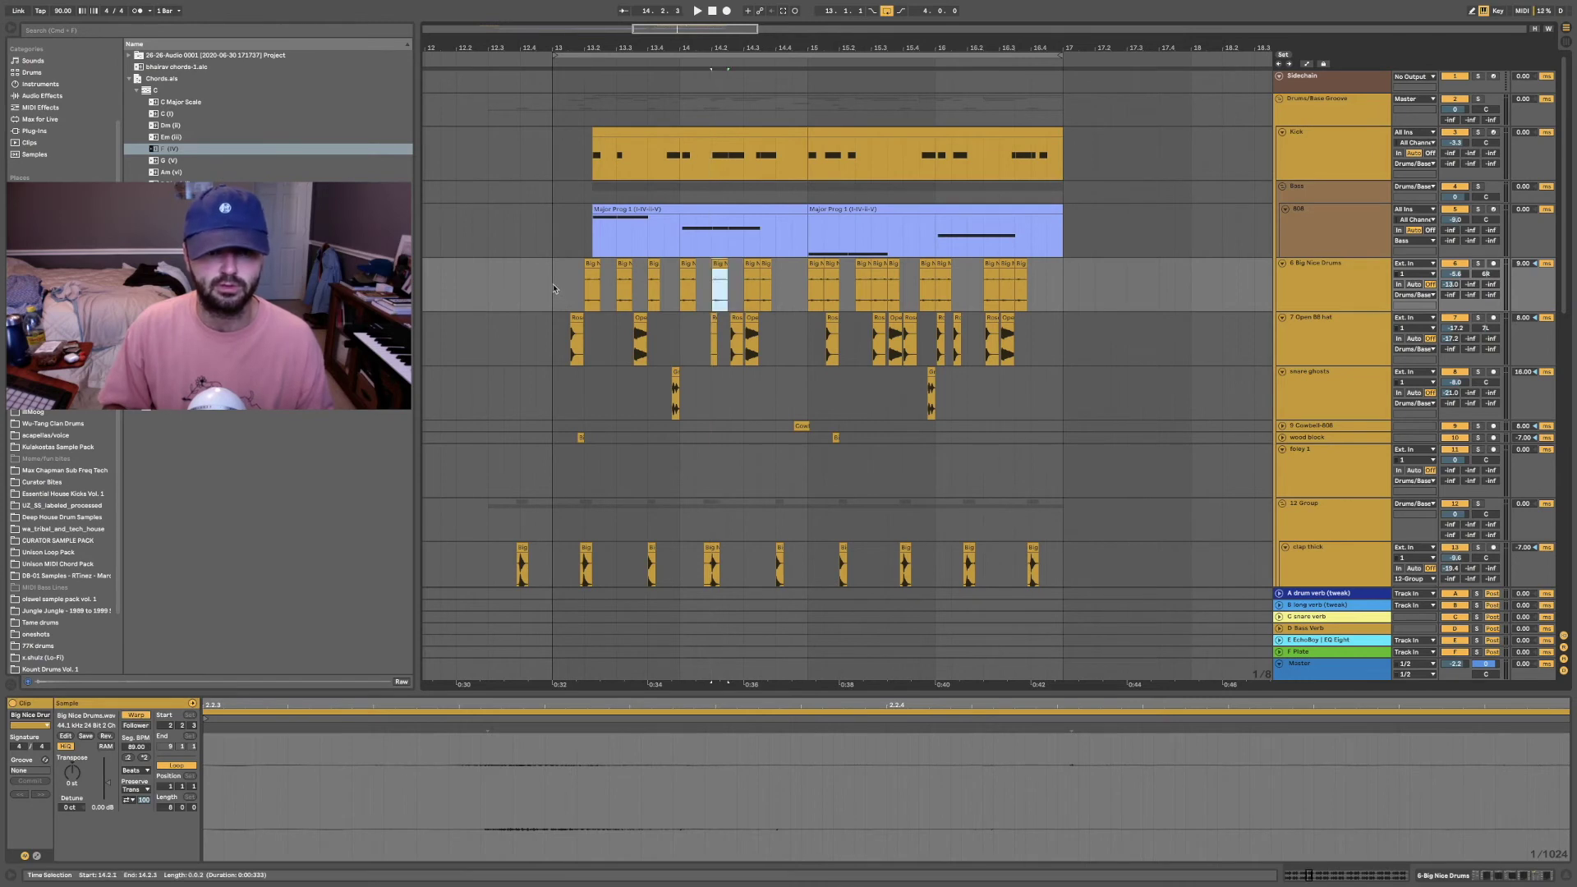
{"action": "left_click", "coordinate": [574, 302]}
Step: Duplicate Big Nice Drums bars 13–15 with Cmd+D, undoing the duplication twice
{"action": "left_click_drag", "start_coordinate": [554, 303], "coordinate": [811, 295]}
{"action": "key", "text": "super+d"}
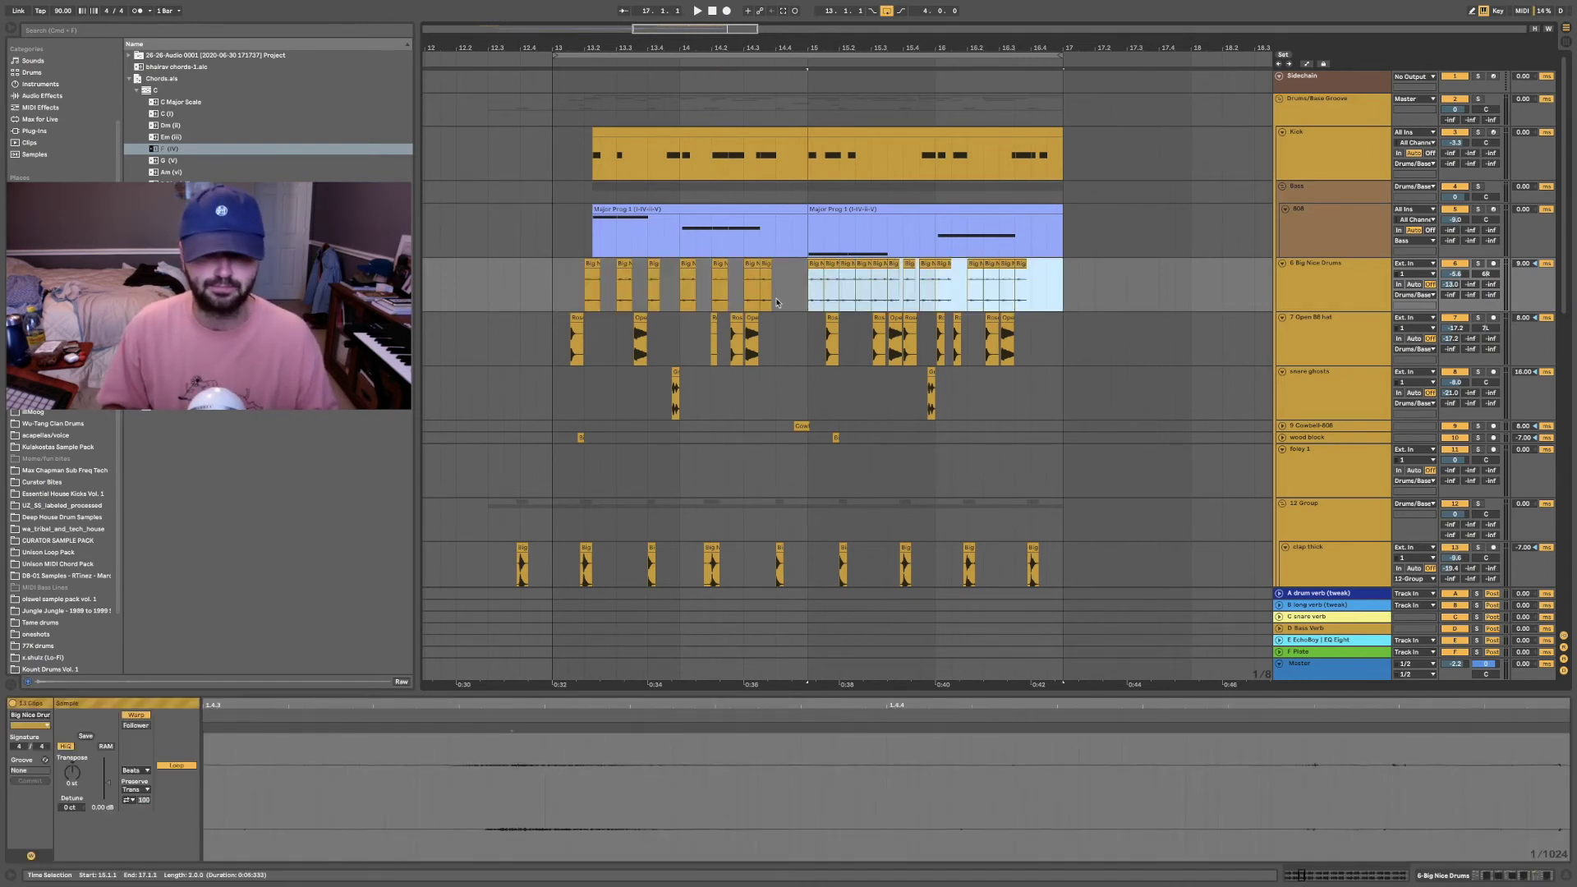
{"action": "left_click_drag", "start_coordinate": [809, 287], "coordinate": [1059, 294]}
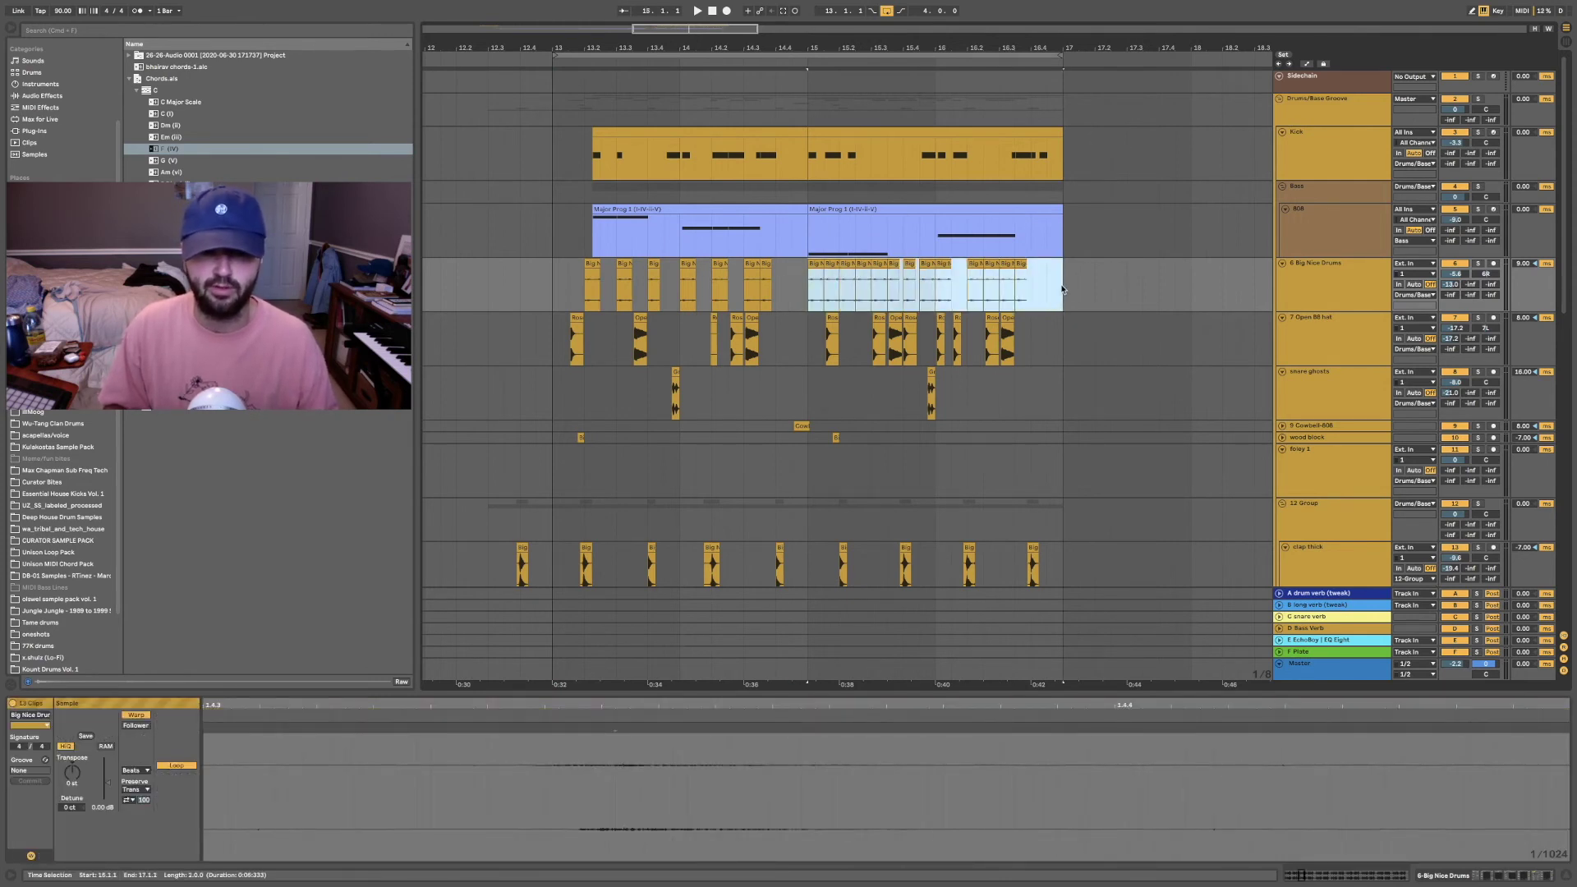
{"action": "key", "text": "super+z"}
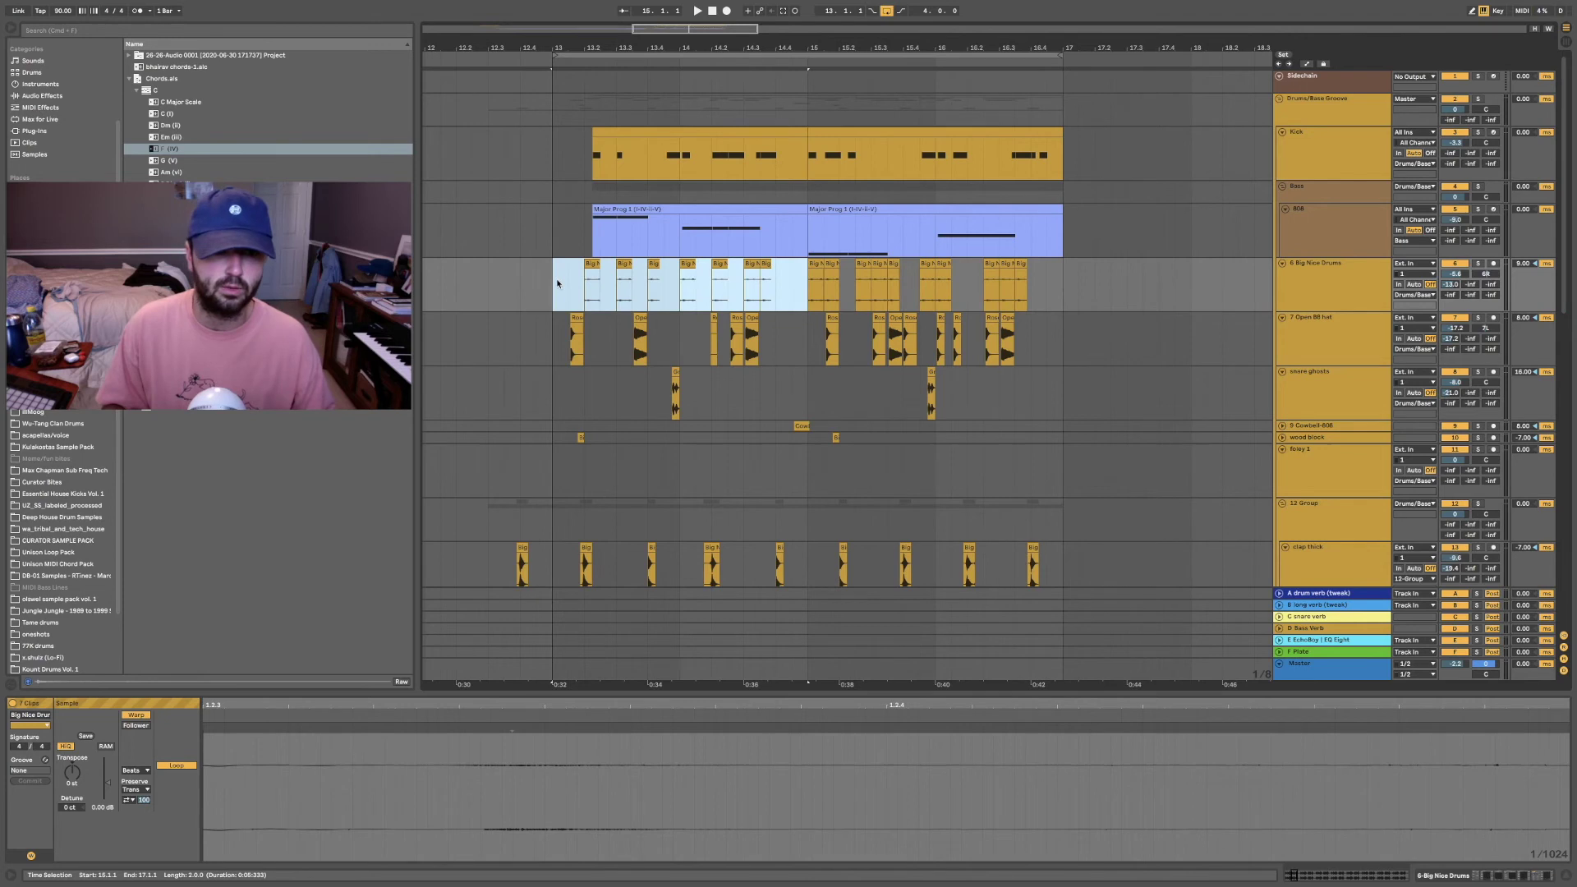
{"action": "left_click_drag", "start_coordinate": [557, 284], "coordinate": [784, 289]}
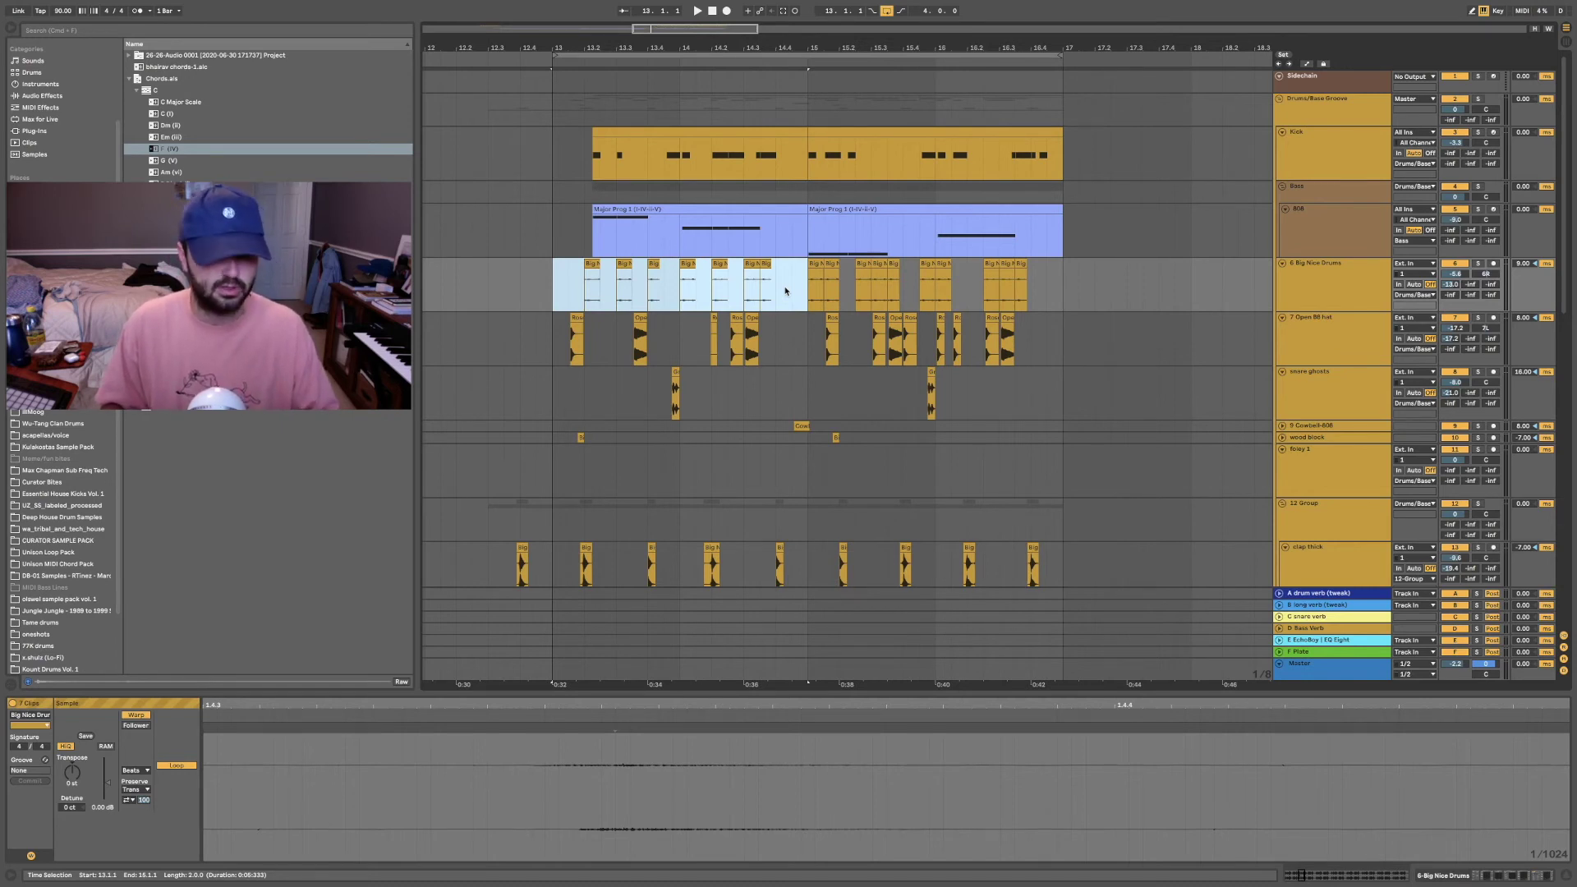
{"action": "key", "text": "super+d"}
{"action": "key", "text": "super+z"}
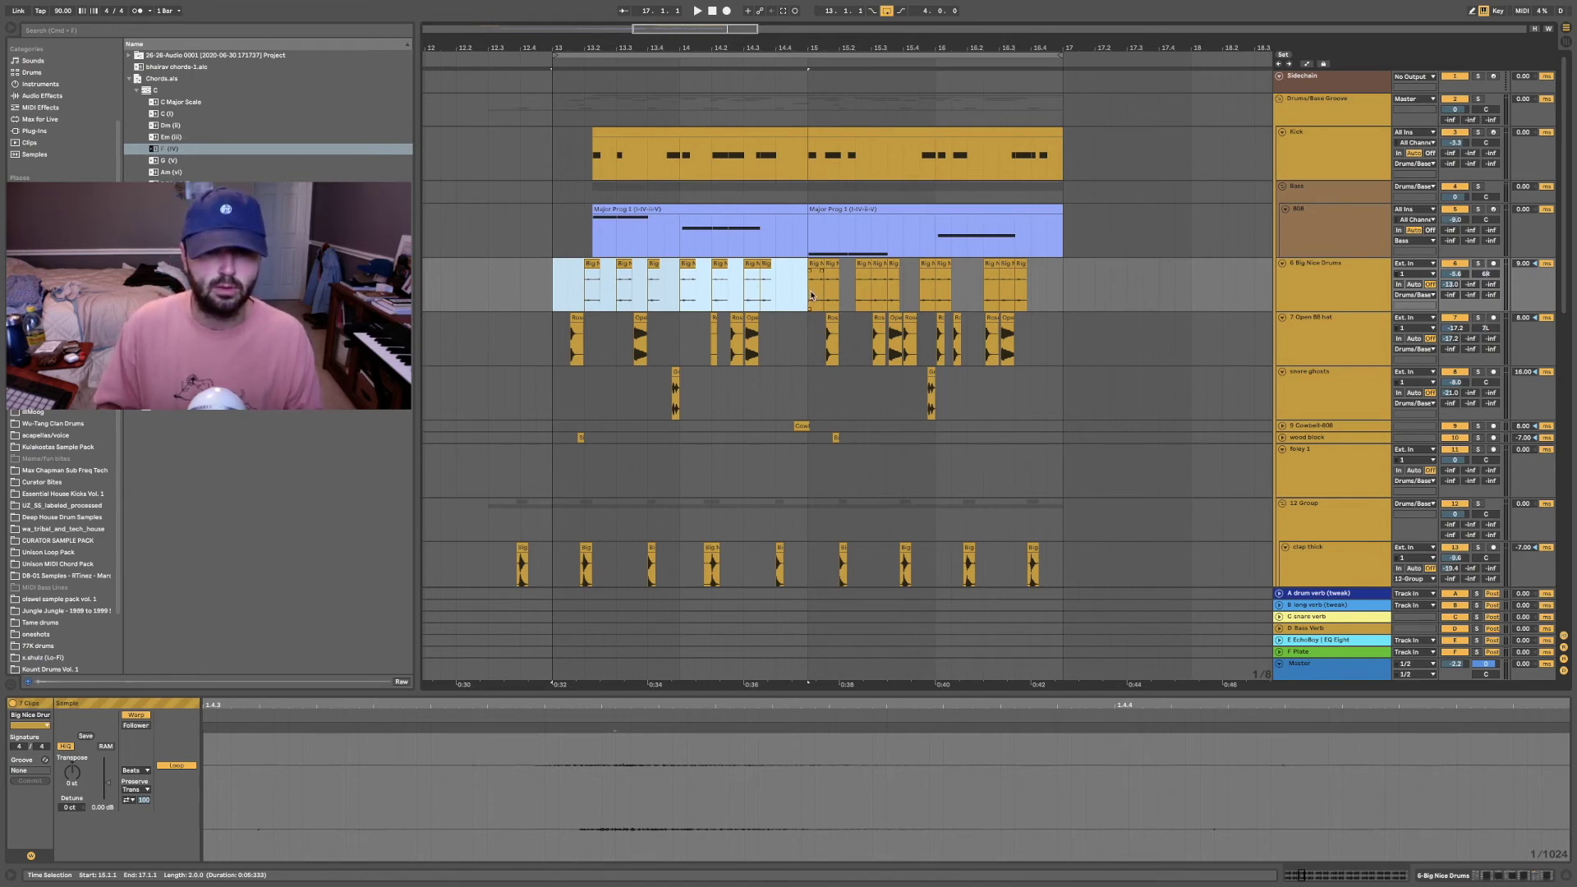
Step: Reselect bars 13–15 and duplicate them into bars 15–17 with Ctrl+D
{"action": "left_click_drag", "start_coordinate": [809, 296], "coordinate": [1062, 295]}
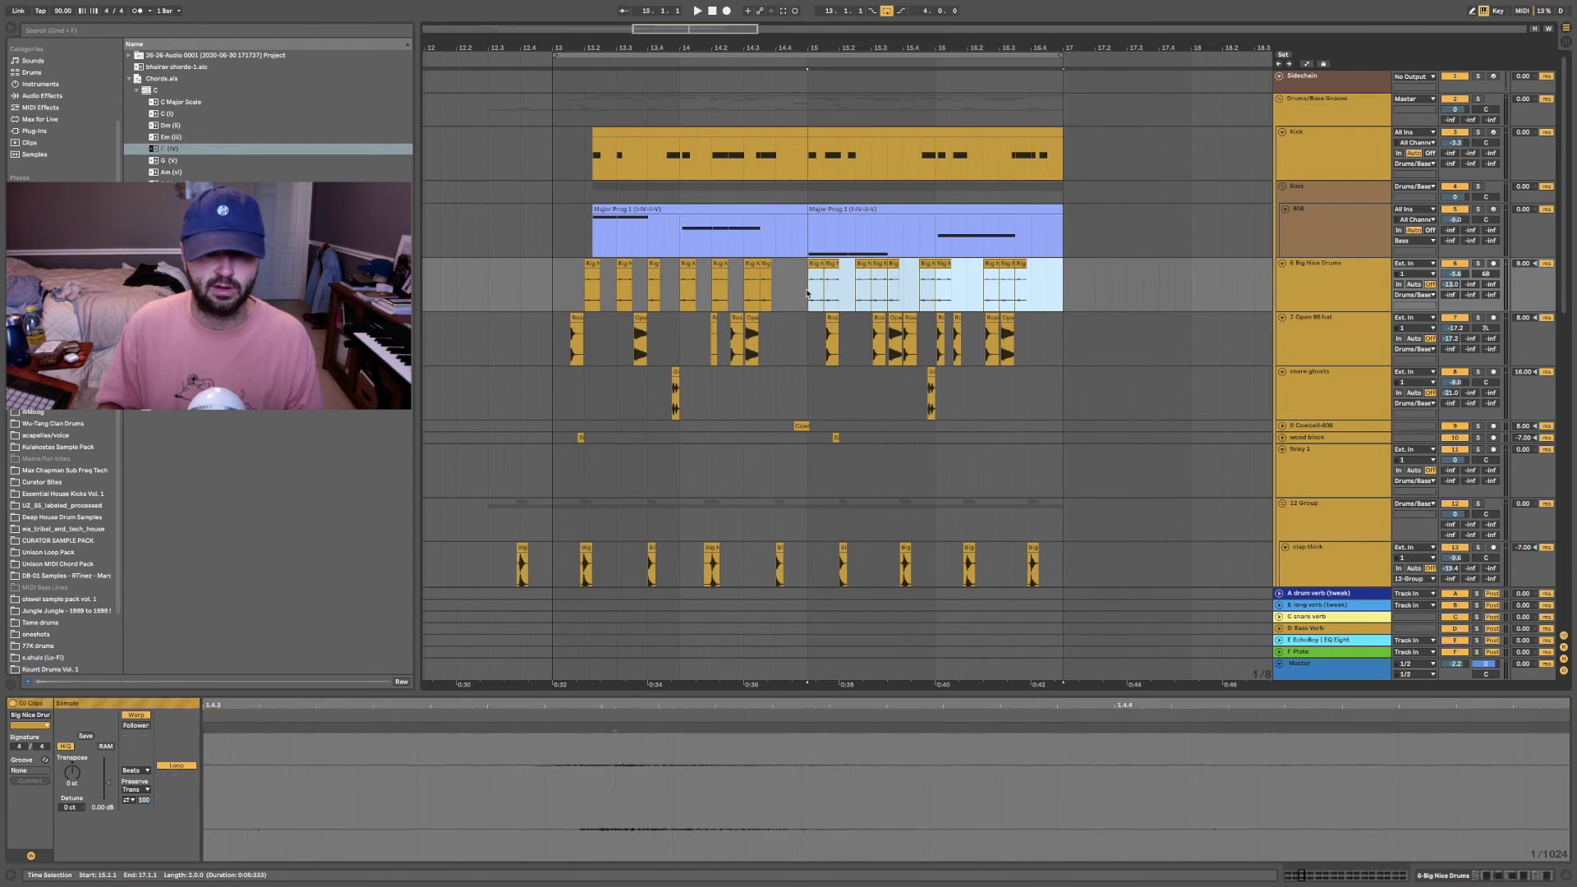
{"action": "left_click_drag", "start_coordinate": [809, 295], "coordinate": [552, 292]}
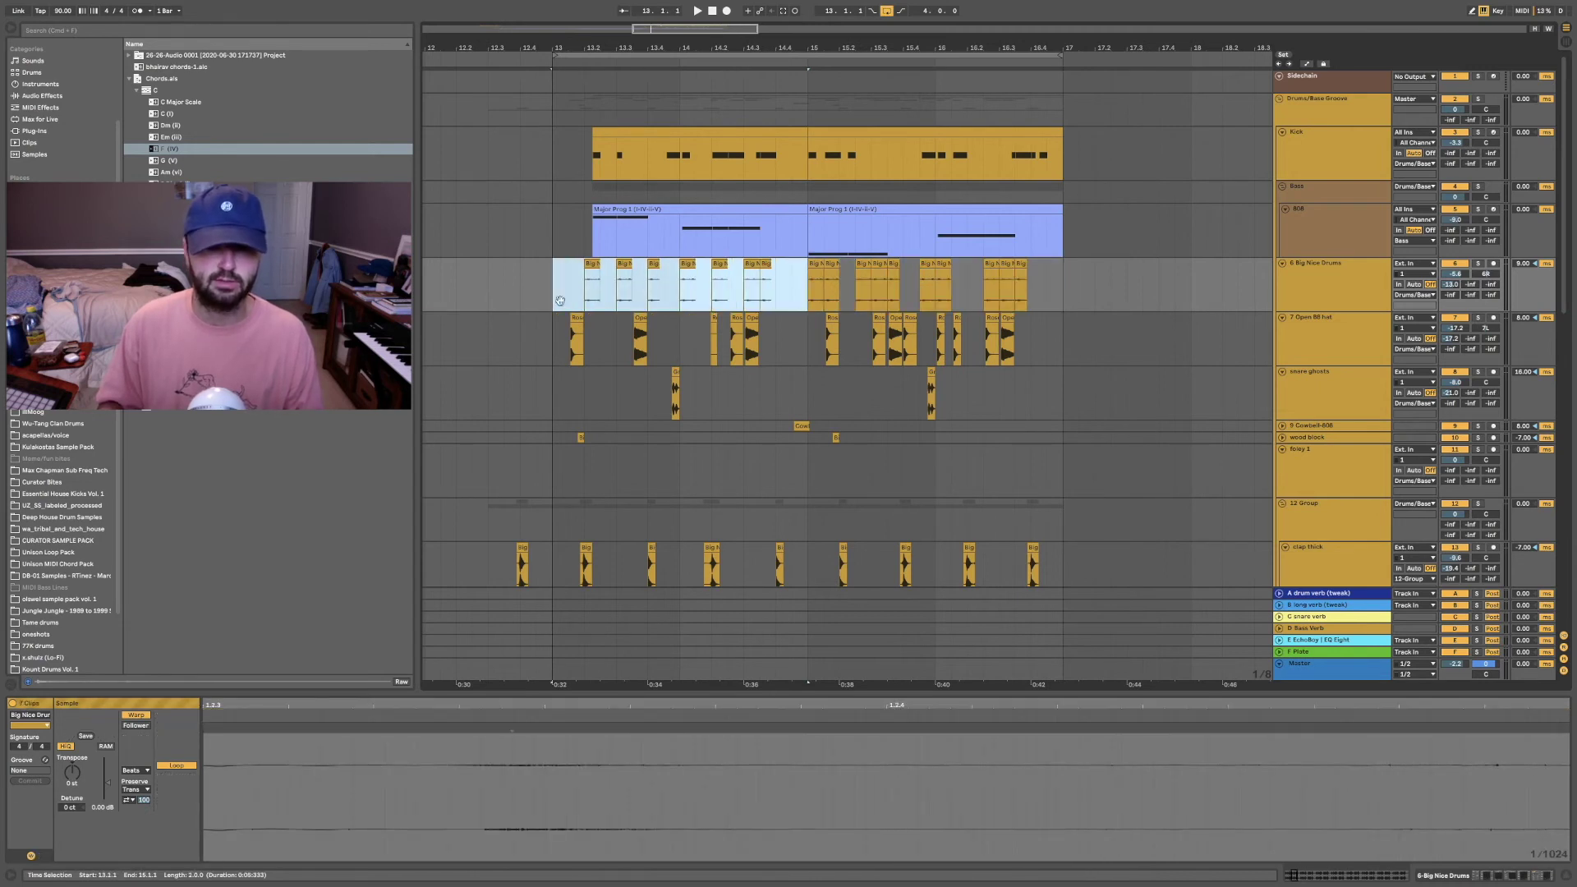
{"action": "key", "text": "ctrl+d"}
{"action": "key", "text": "Escape"}
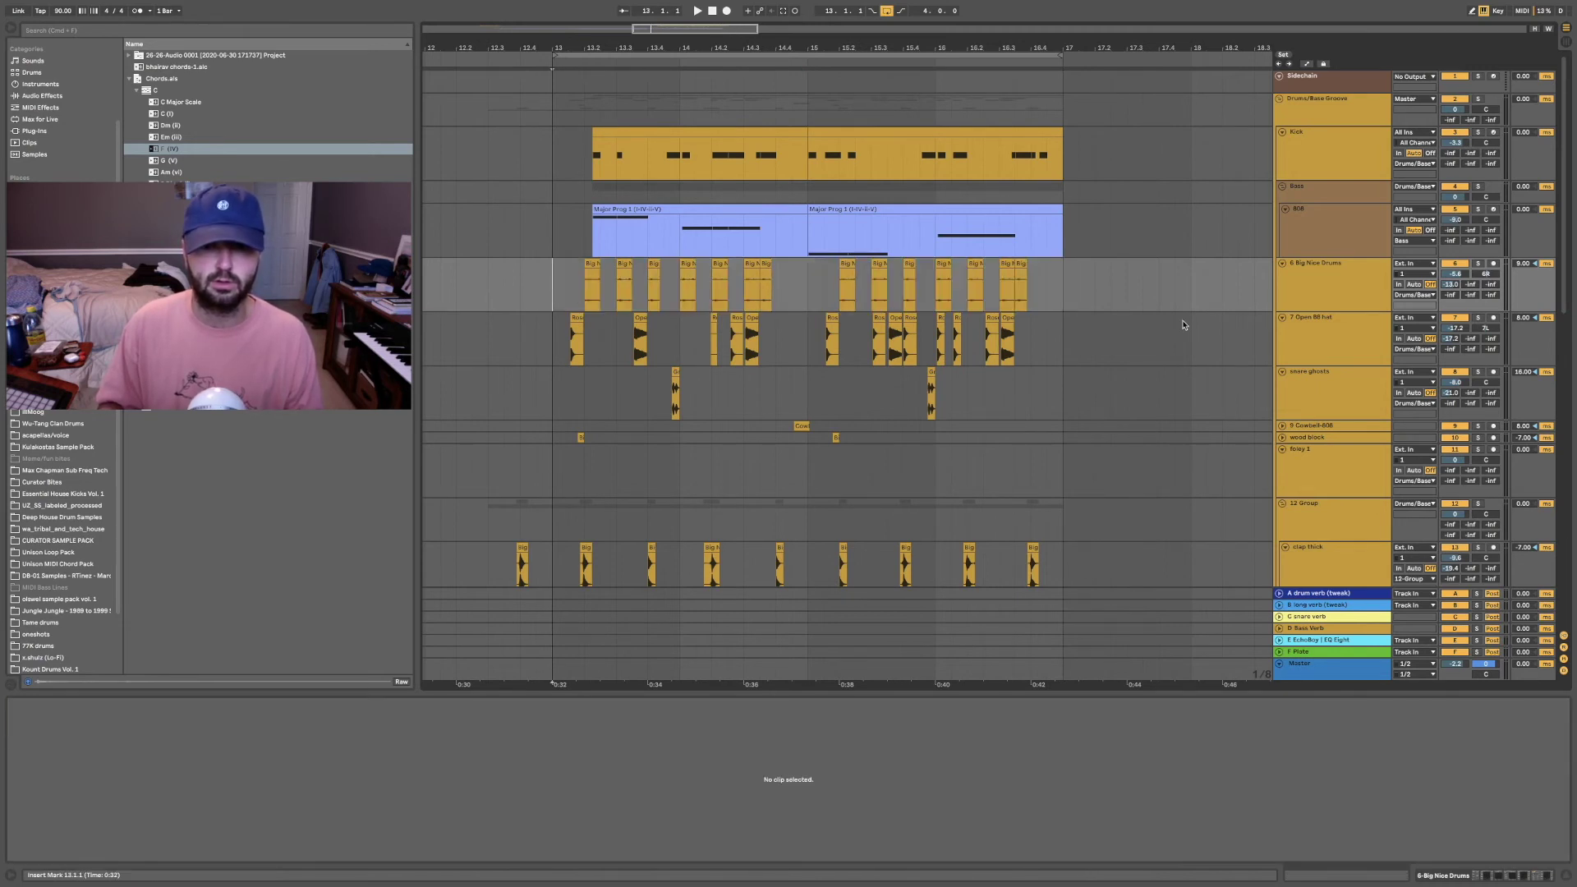
Step: Test undo/redo, deleting and the Ctrl+D selection shift on Big Nice Drums bars 13–17, then restore the clips
{"action": "key", "text": "ctrl+z"}
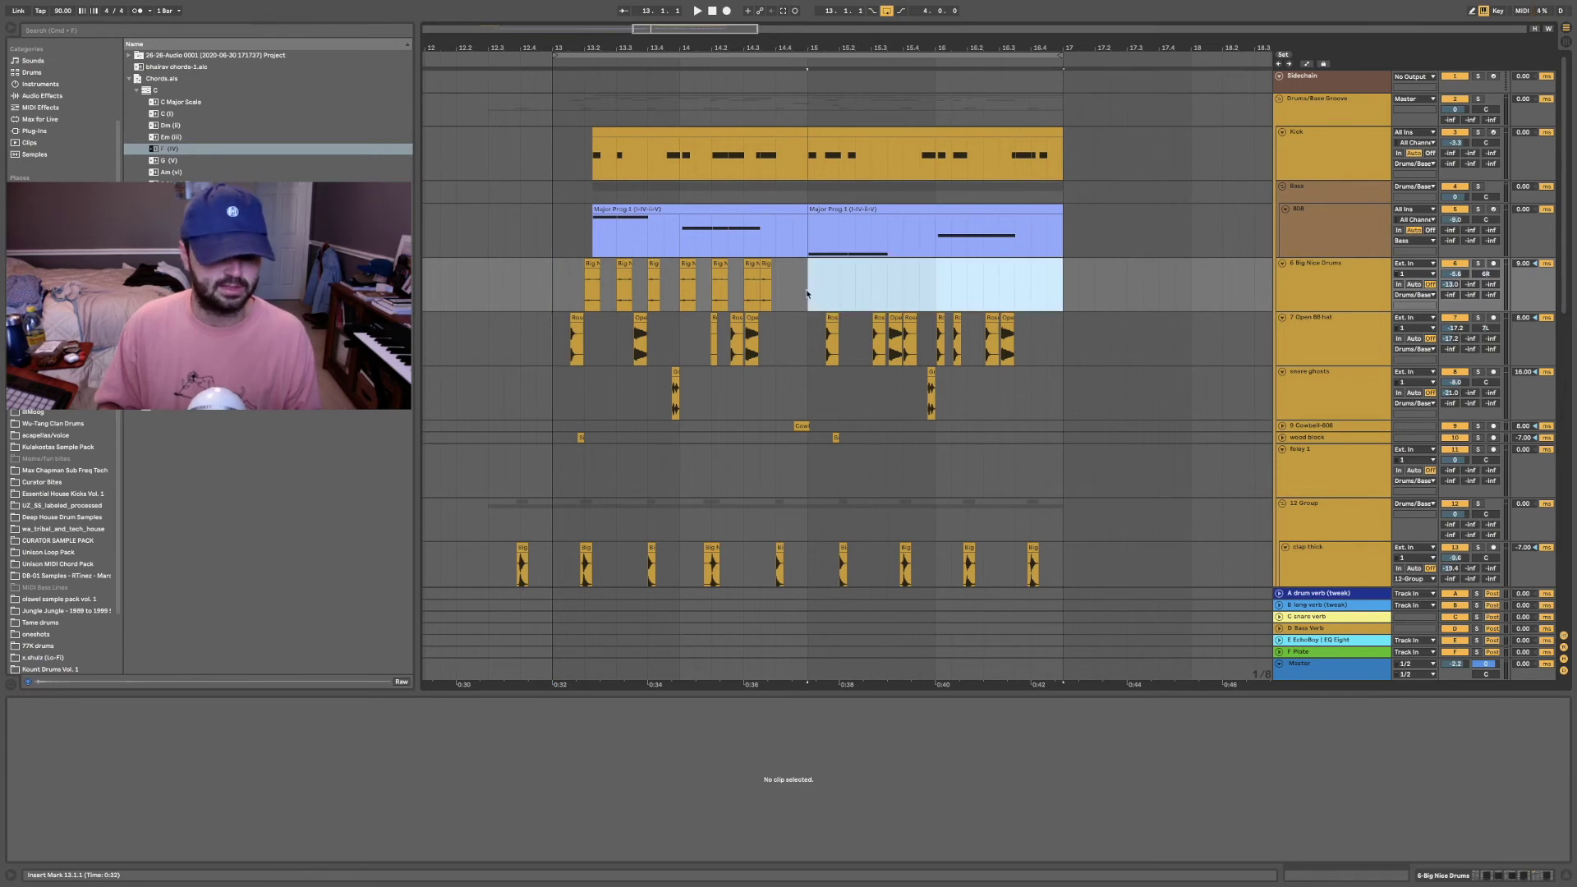
{"action": "key", "text": "ctrl+shift+z"}
{"action": "left_click_drag", "start_coordinate": [552, 294], "coordinate": [799, 281]}
{"action": "key", "text": "Delete"}
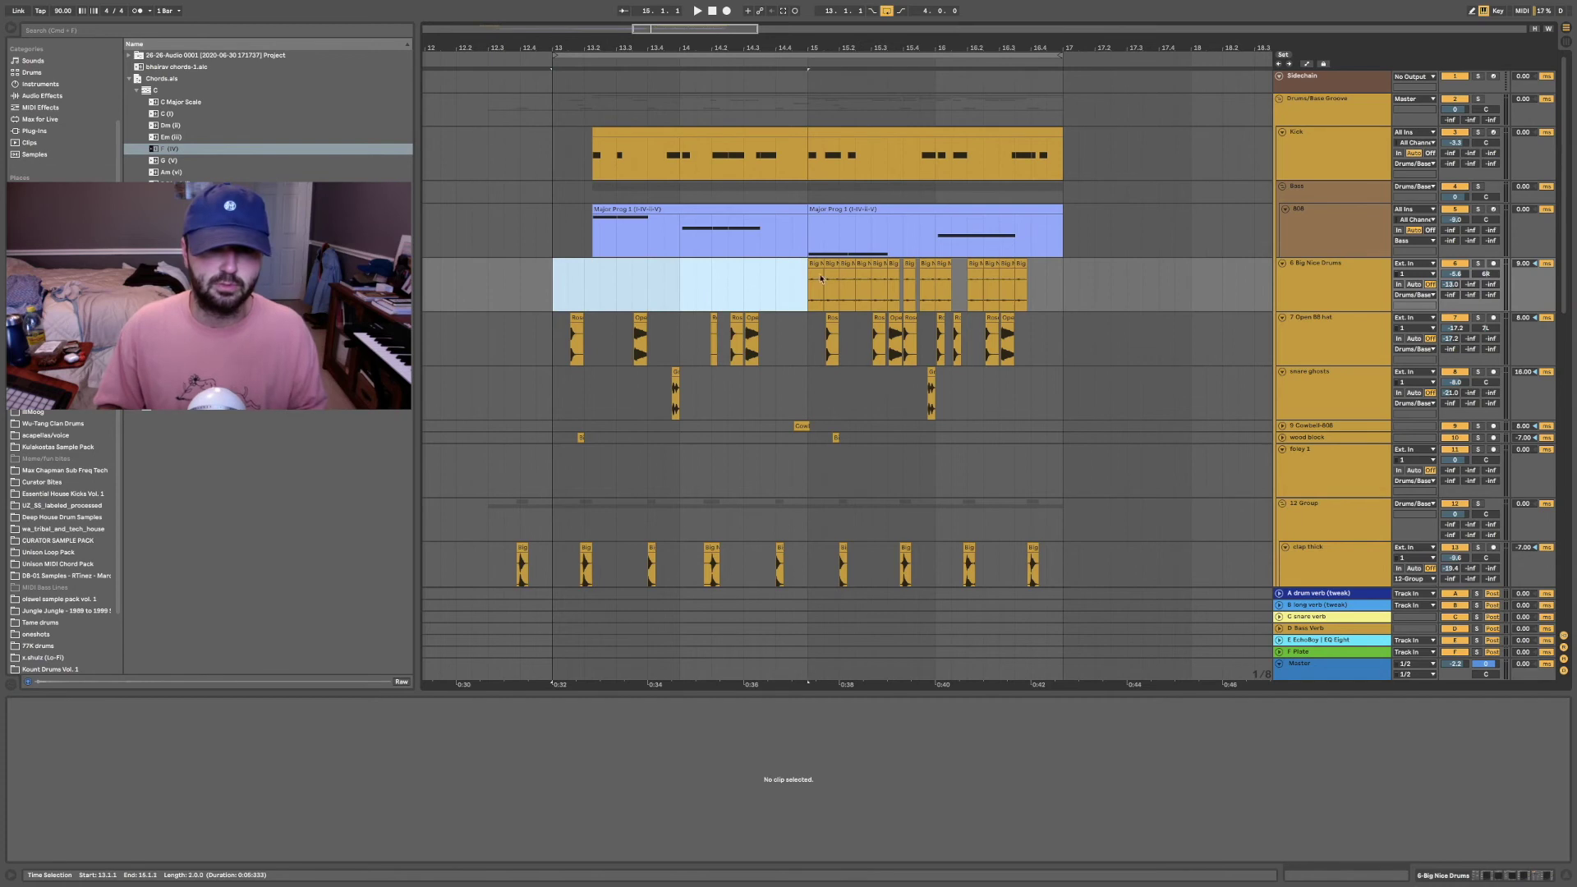
{"action": "key", "text": "ctrl+d"}
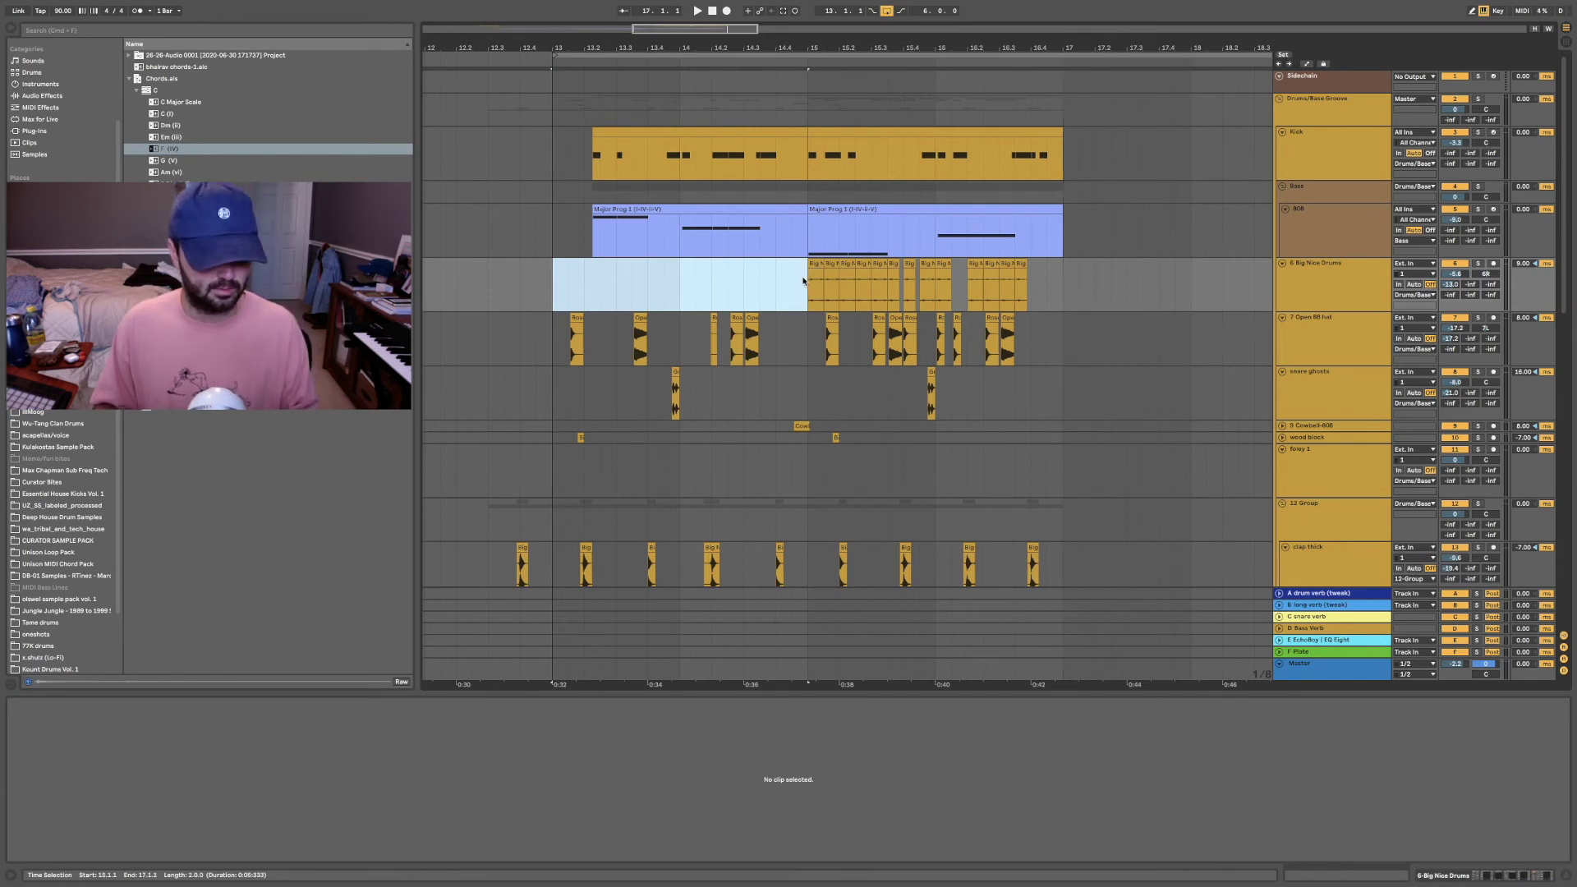
{"action": "key", "text": "Delete"}
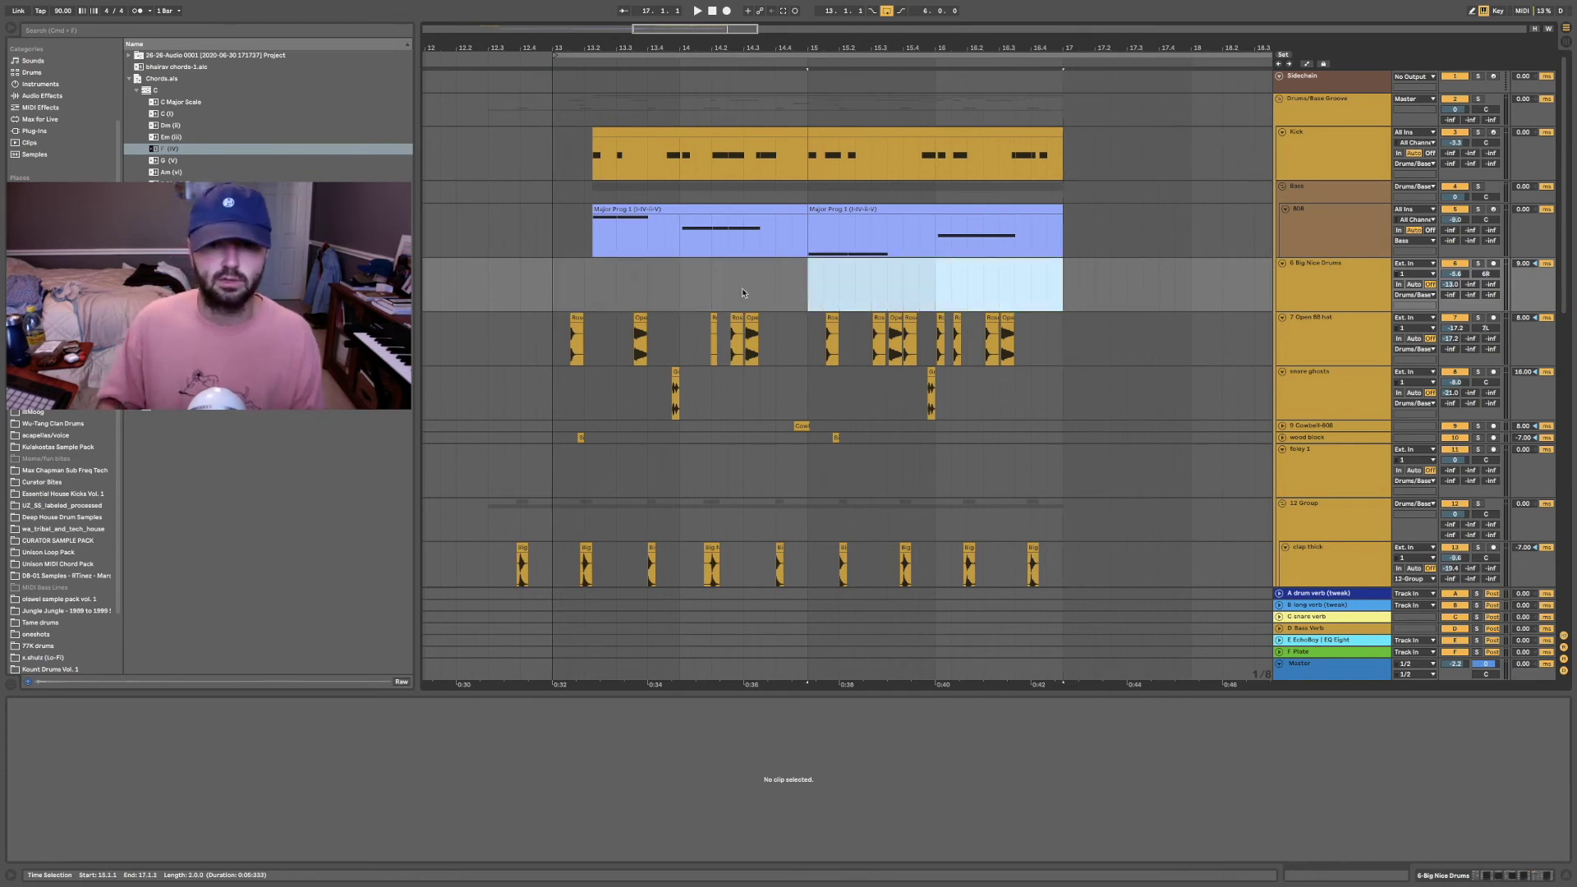
{"action": "left_click_drag", "start_coordinate": [555, 288], "coordinate": [805, 286]}
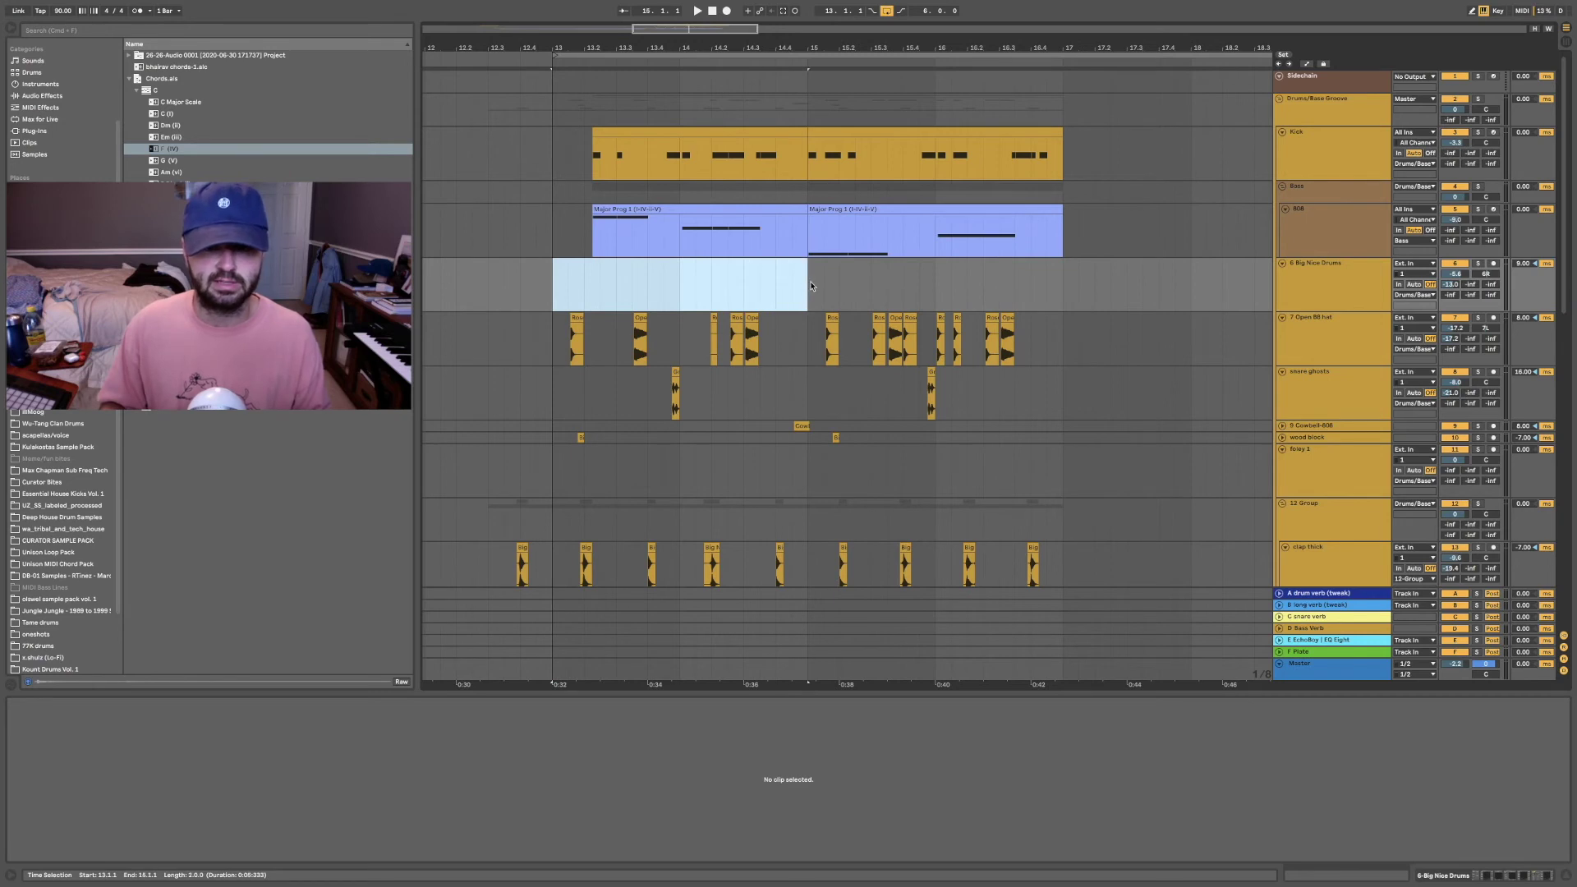
{"action": "key", "text": "super+z"}
{"action": "key", "text": "super+z"}
{"action": "key", "text": "super+z"}
{"action": "key", "text": "super+z"}
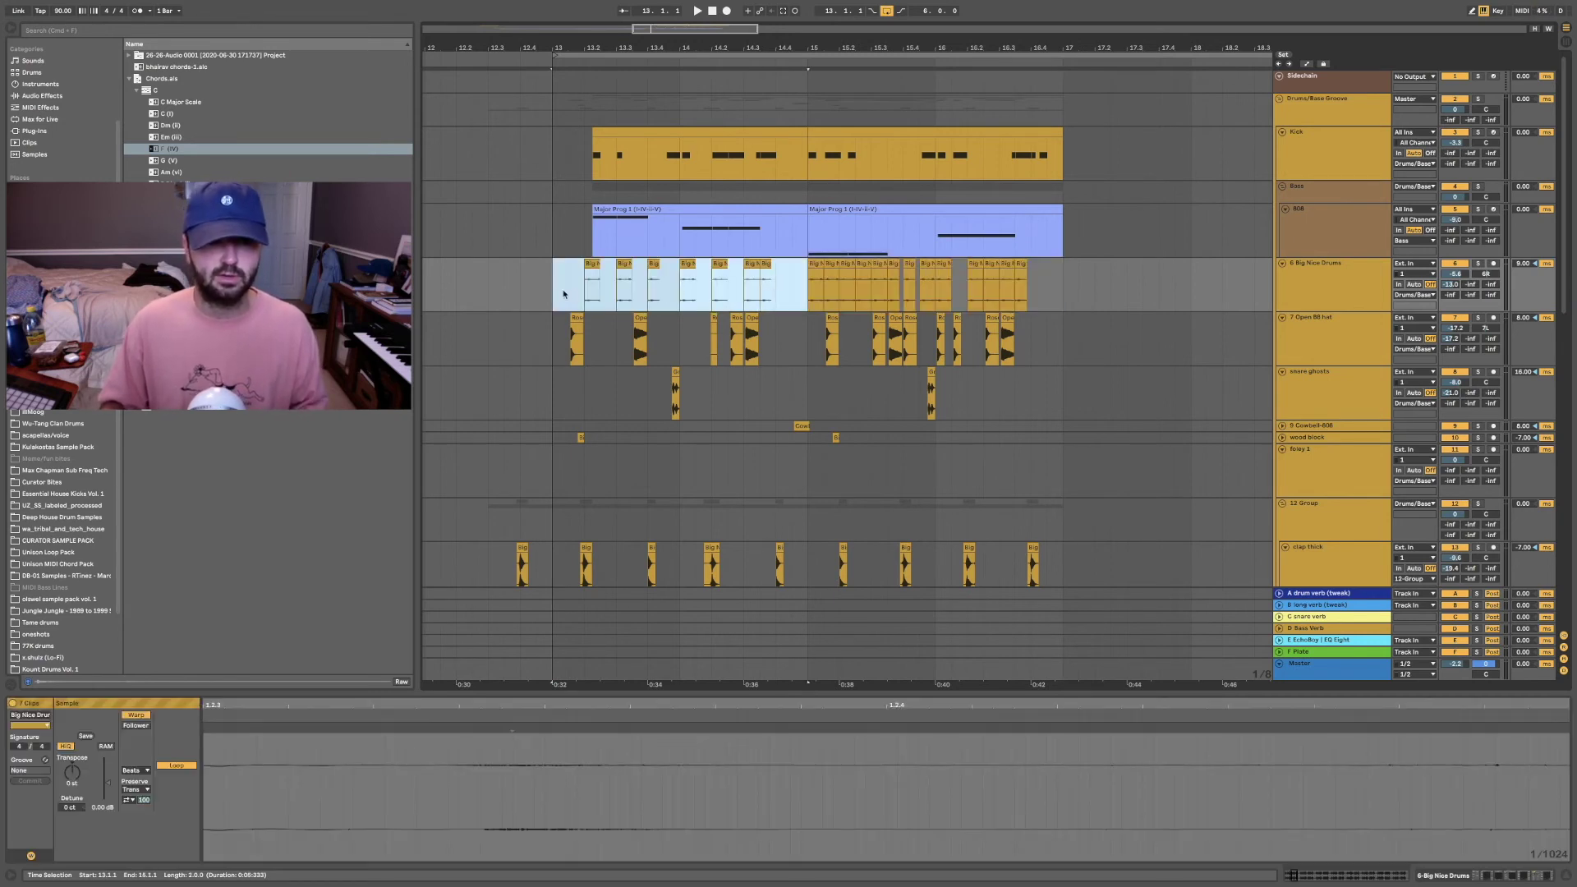
Step: Select the drum clips across bars 13–17 and show the Master track's devices
{"action": "left_click_drag", "start_coordinate": [563, 294], "coordinate": [805, 283]}
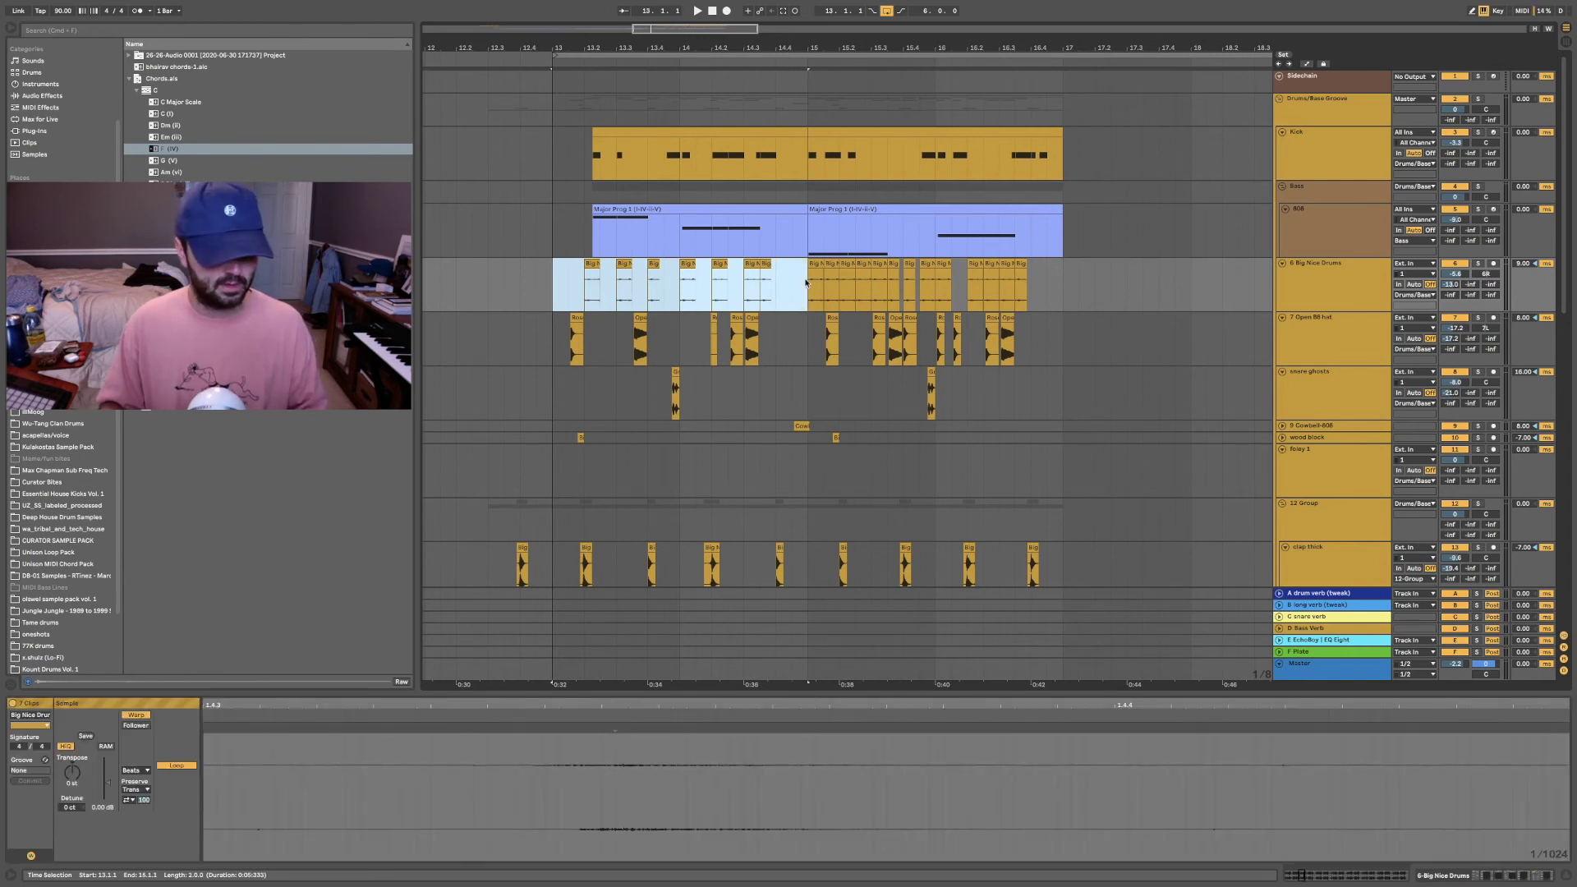
{"action": "left_click_drag", "start_coordinate": [807, 282], "coordinate": [1057, 286]}
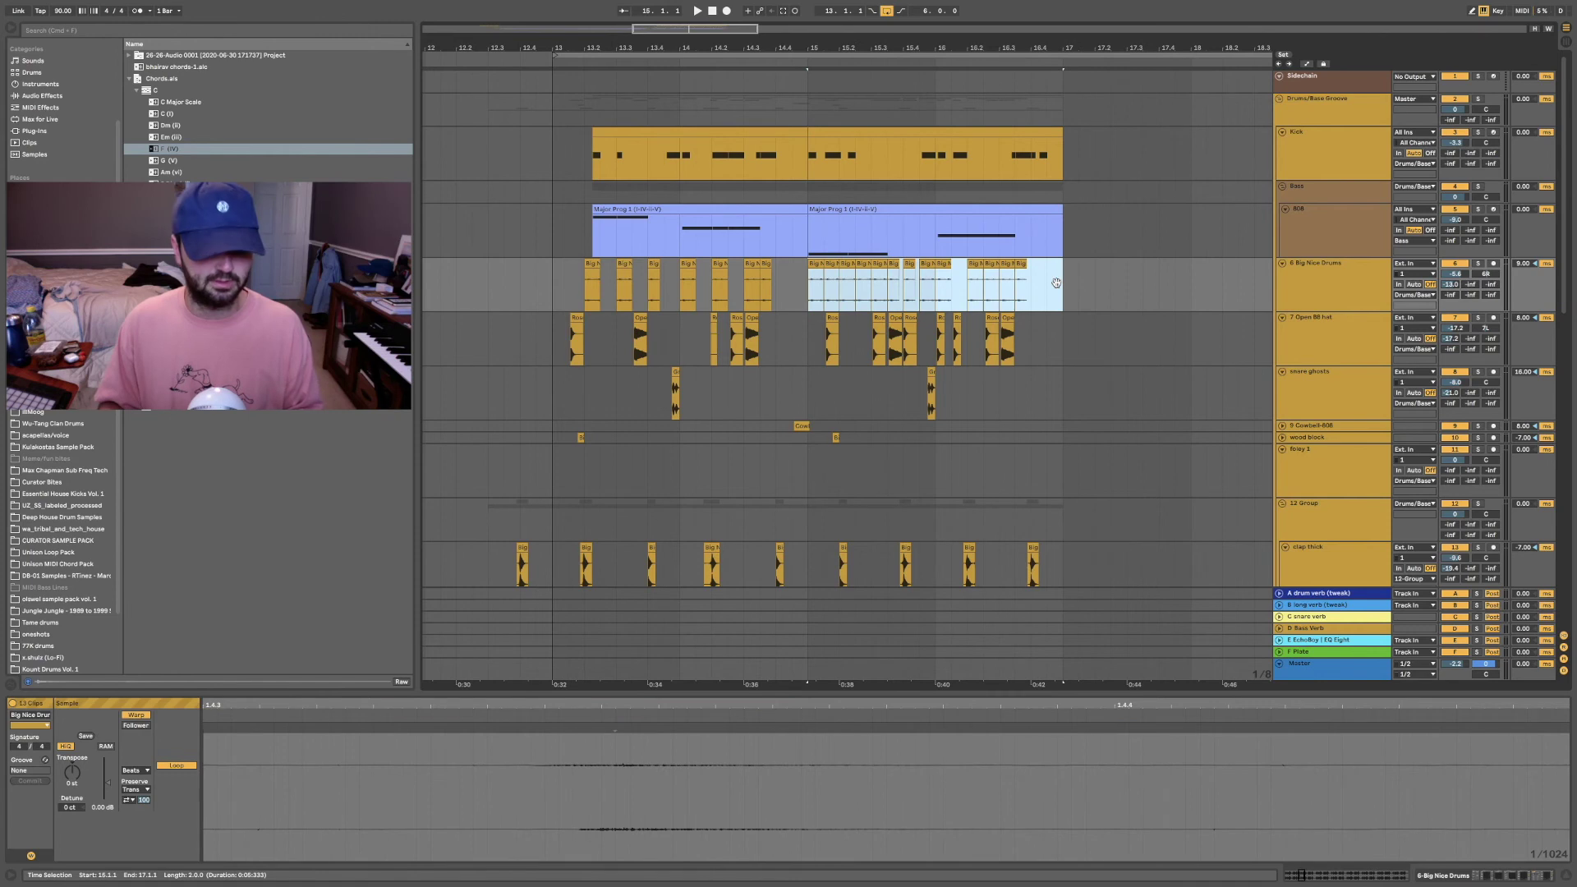
{"action": "left_click_drag", "start_coordinate": [807, 284], "coordinate": [1081, 294]}
{"action": "left_click_drag", "start_coordinate": [806, 289], "coordinate": [1063, 288]}
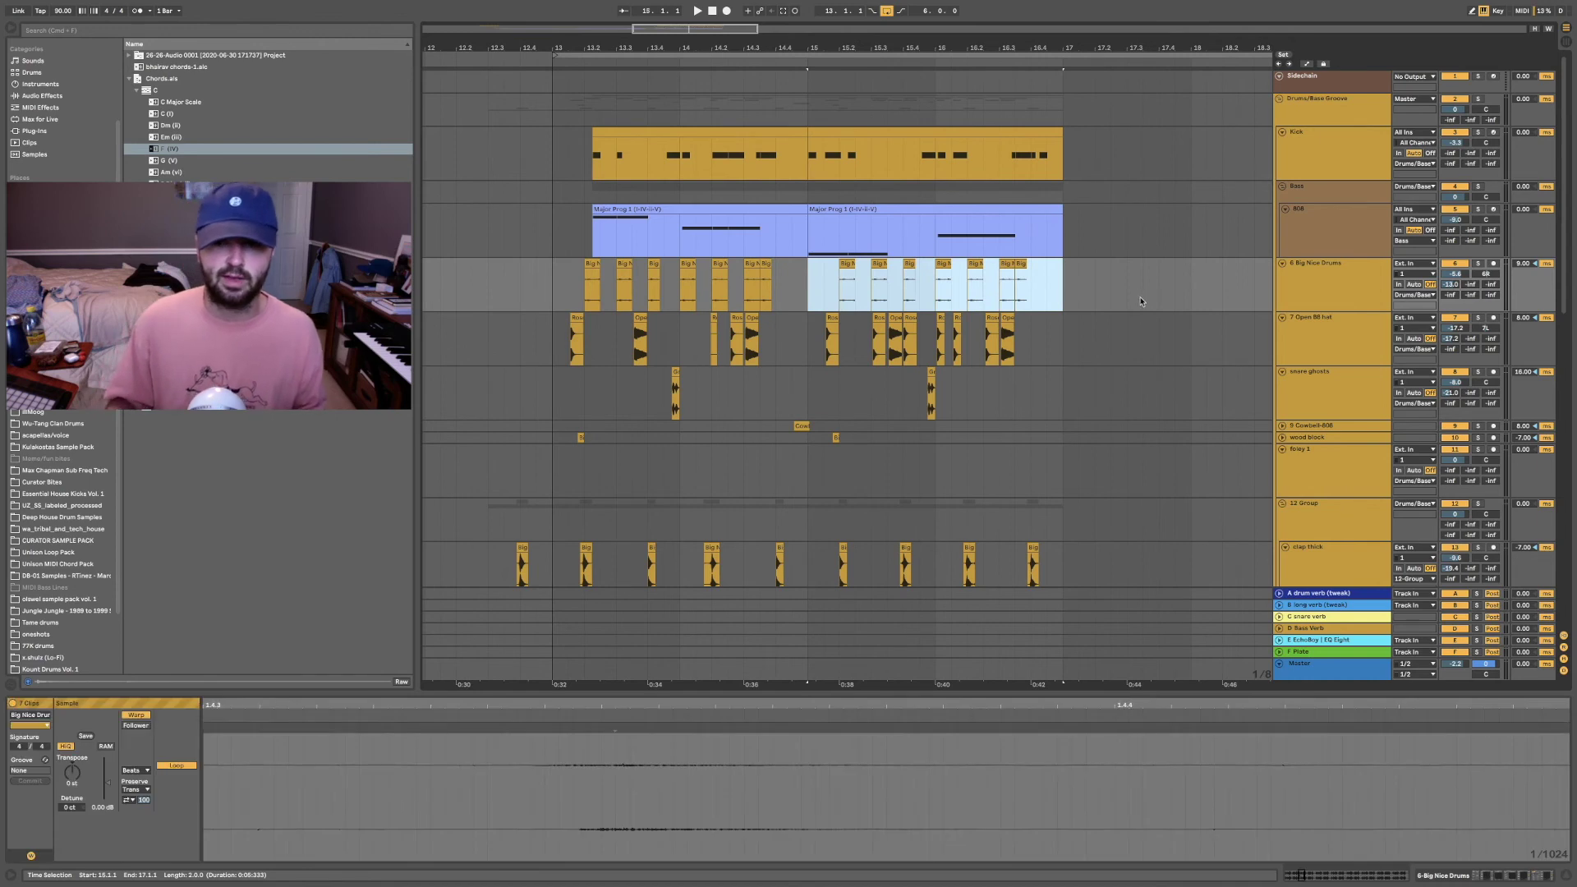
{"action": "left_click", "coordinate": [1331, 676]}
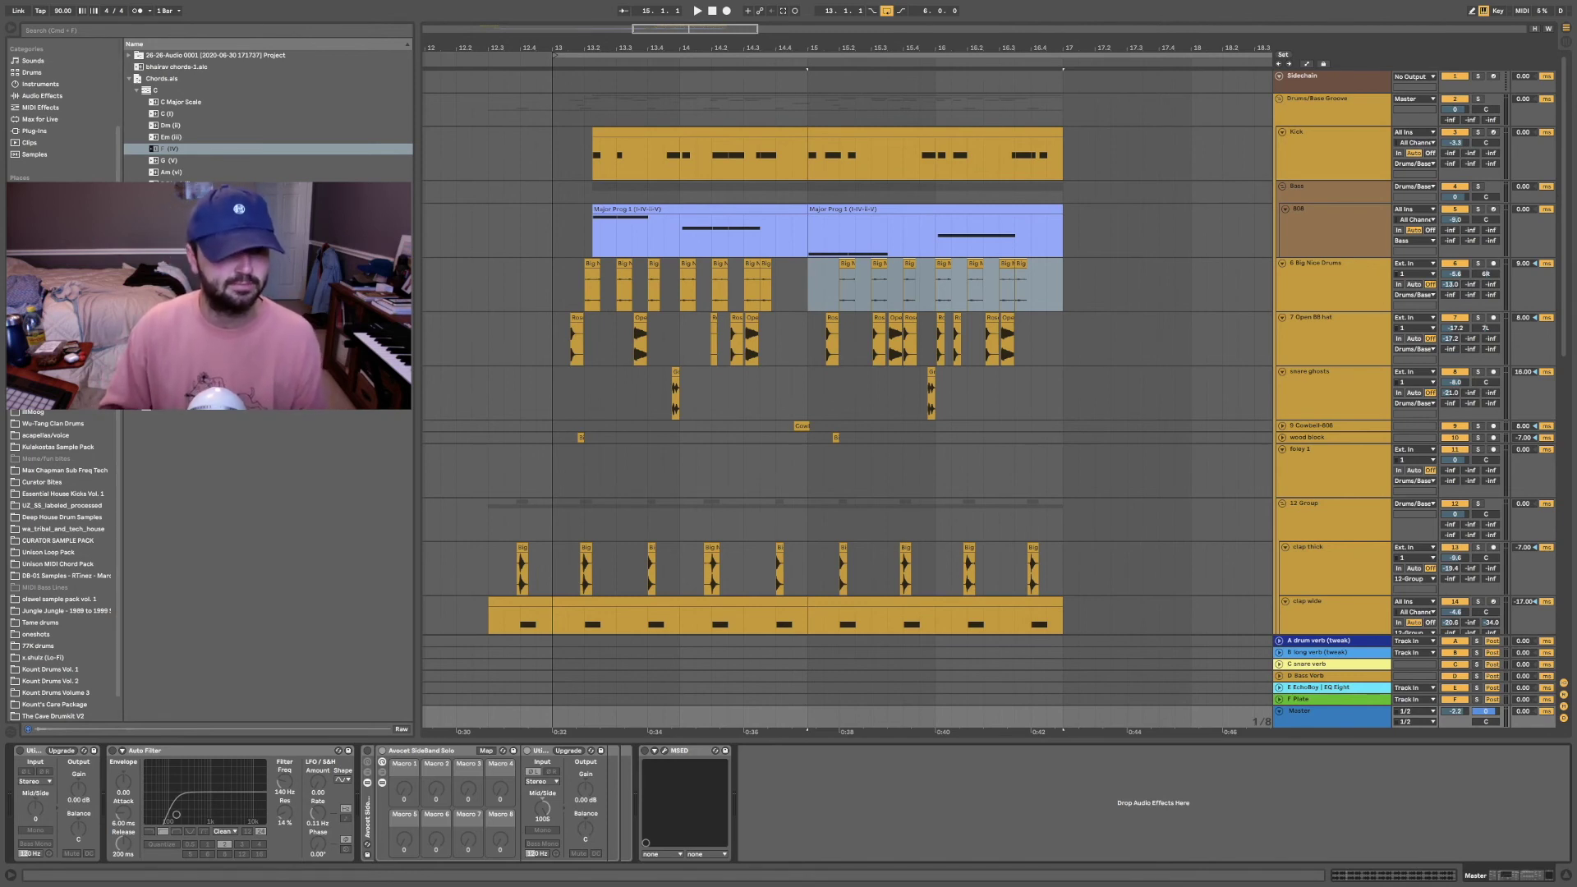
Step: Search the browser for 'master', close the plugin windows, select snare ghosts and open the LES menu
{"action": "key", "text": "super+f"}
{"action": "type", "text": "master"}
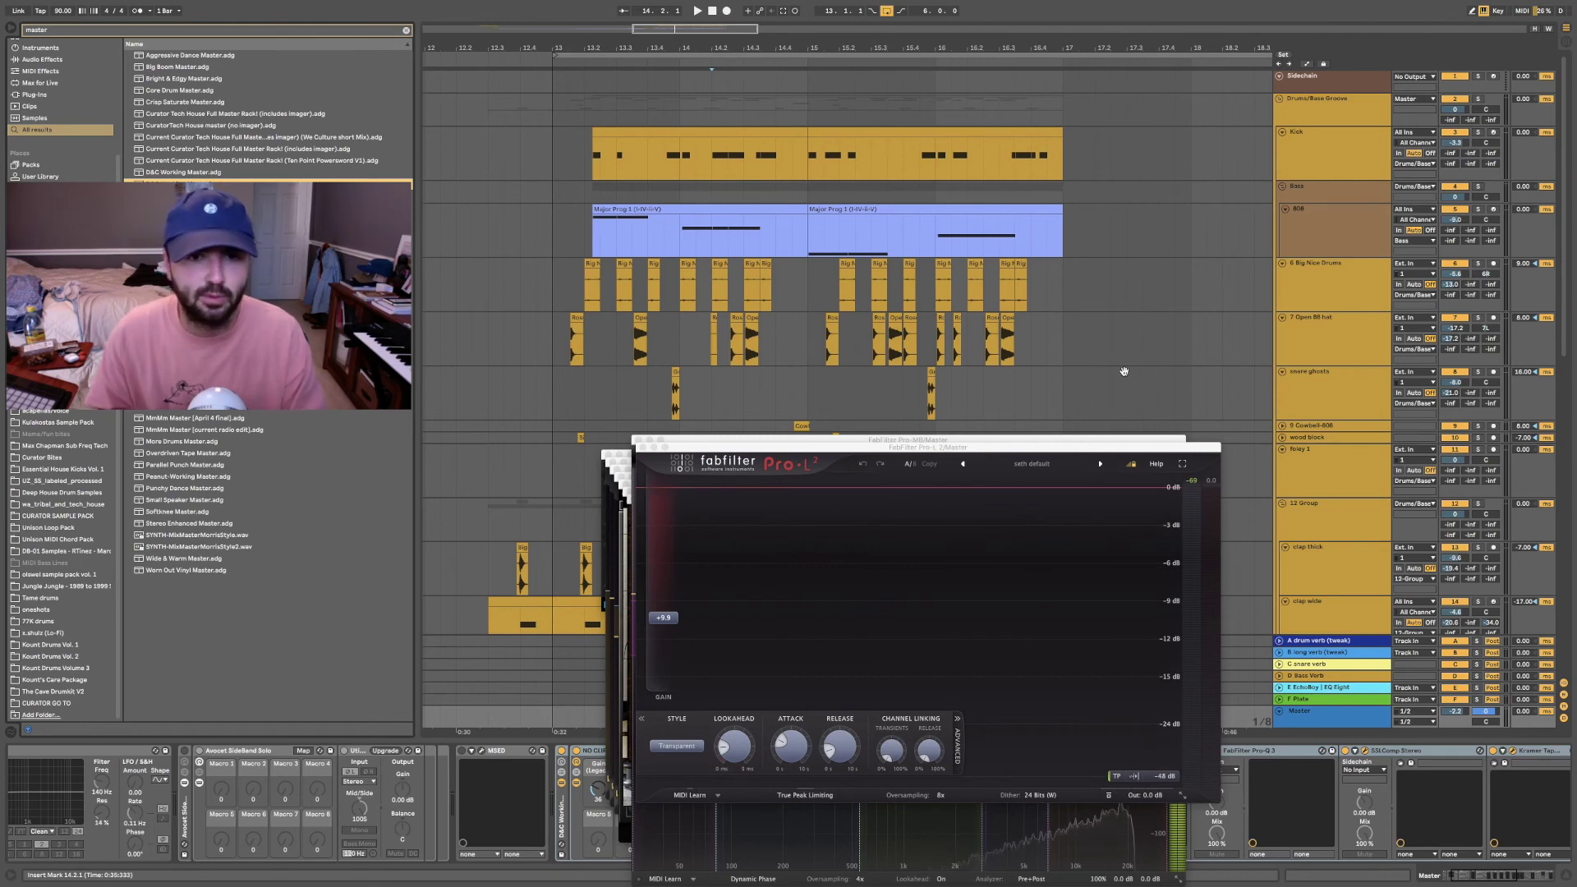
{"action": "key", "text": "super+alt+p"}
{"action": "left_click", "coordinate": [1125, 375]}
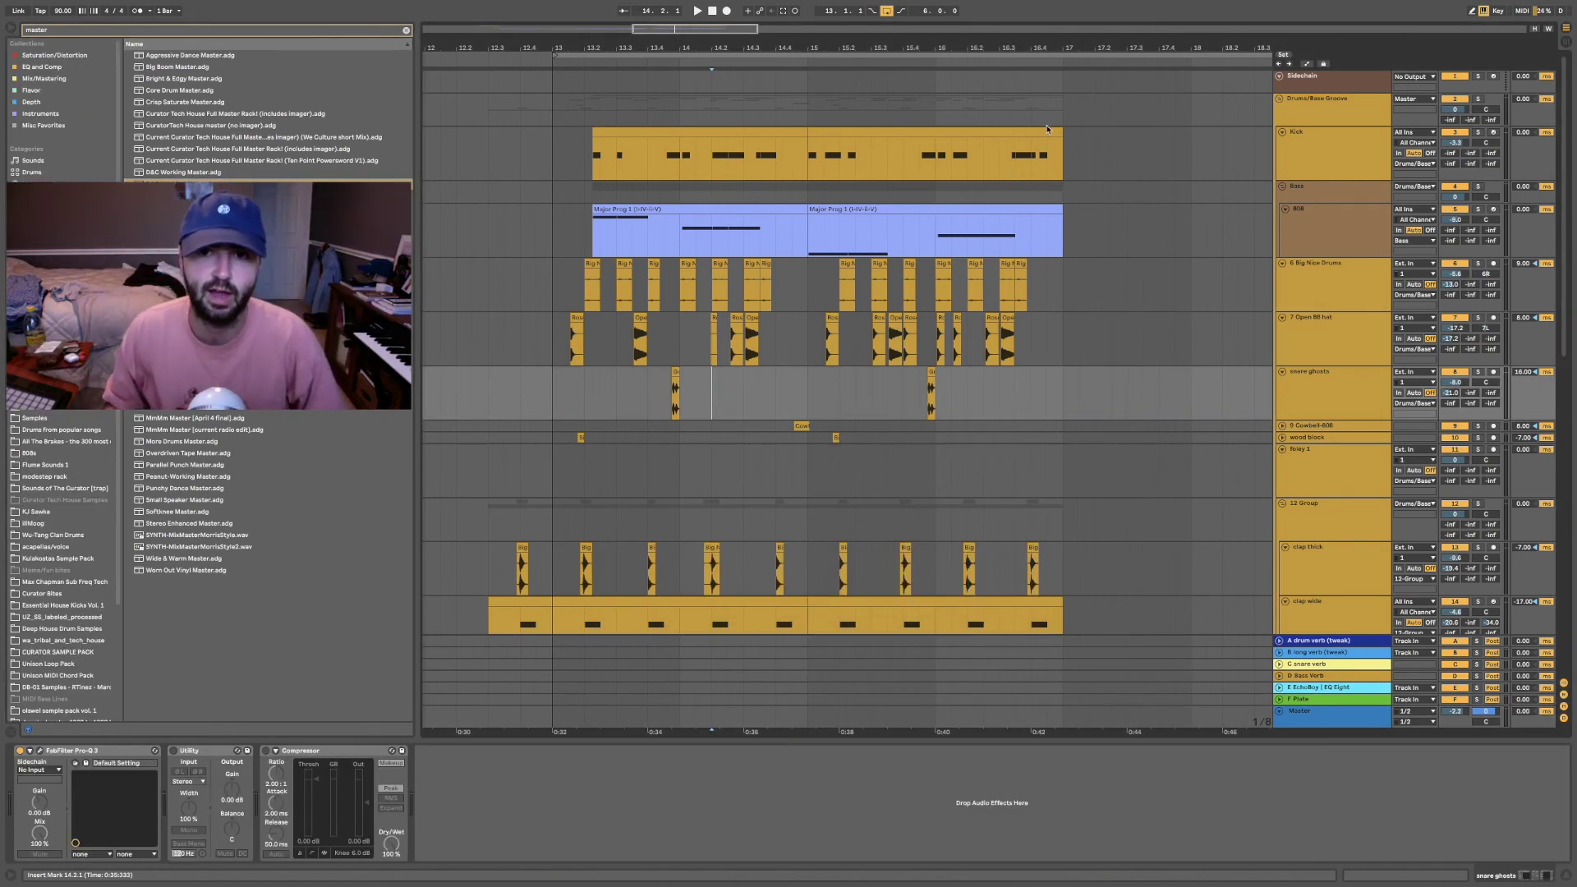
{"action": "left_click", "coordinate": [1248, 8]}
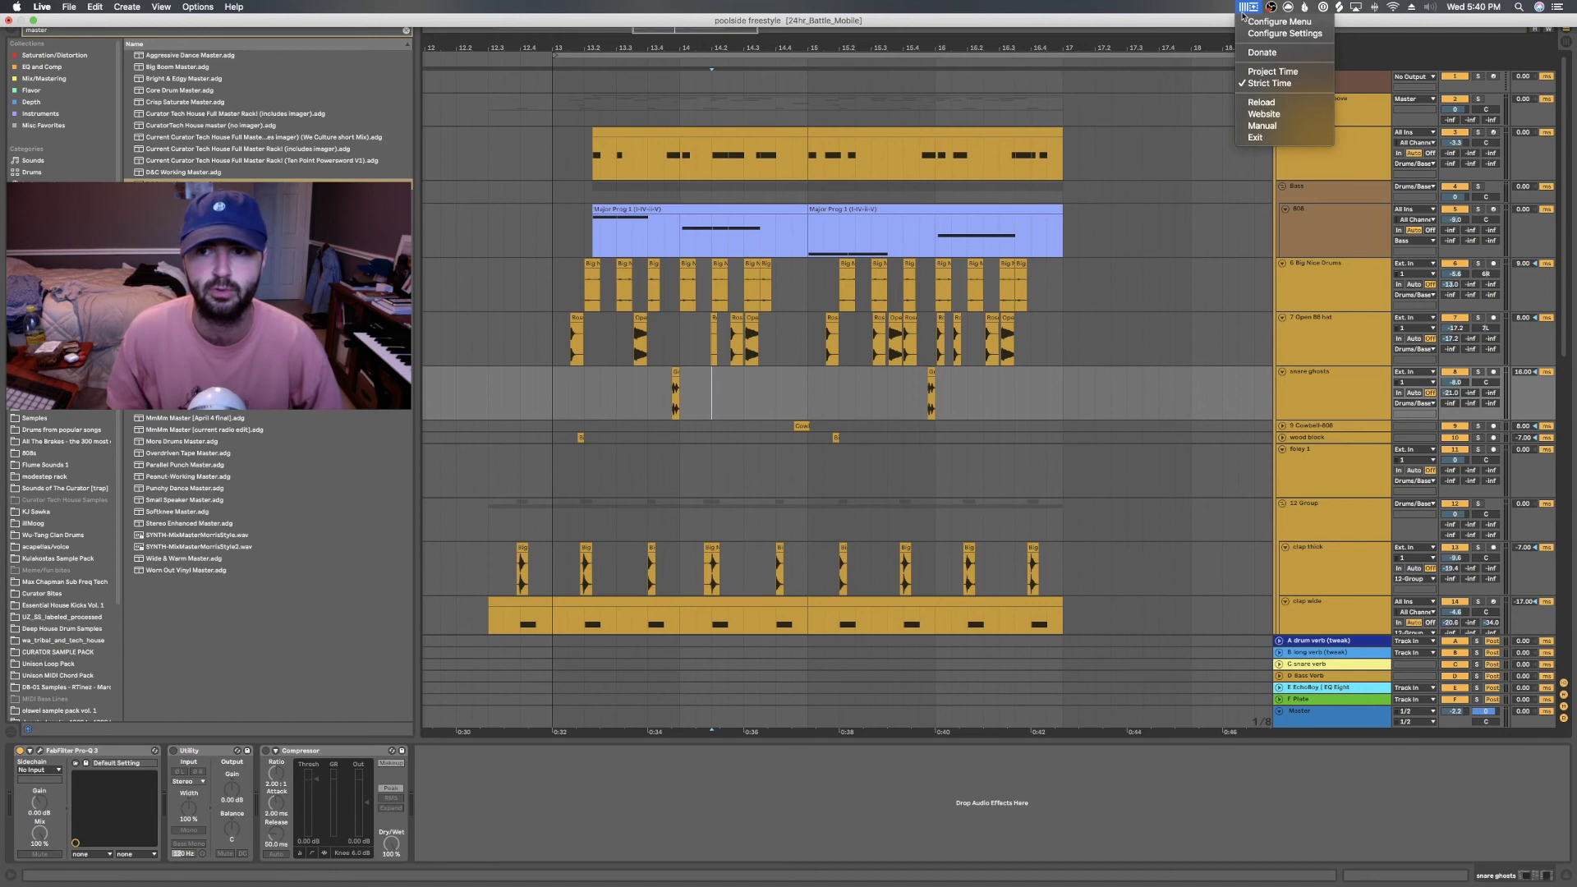
Step: Open settings.ini from the LES menu and replace the double0todelete value of 1
{"action": "left_click", "coordinate": [1284, 35]}
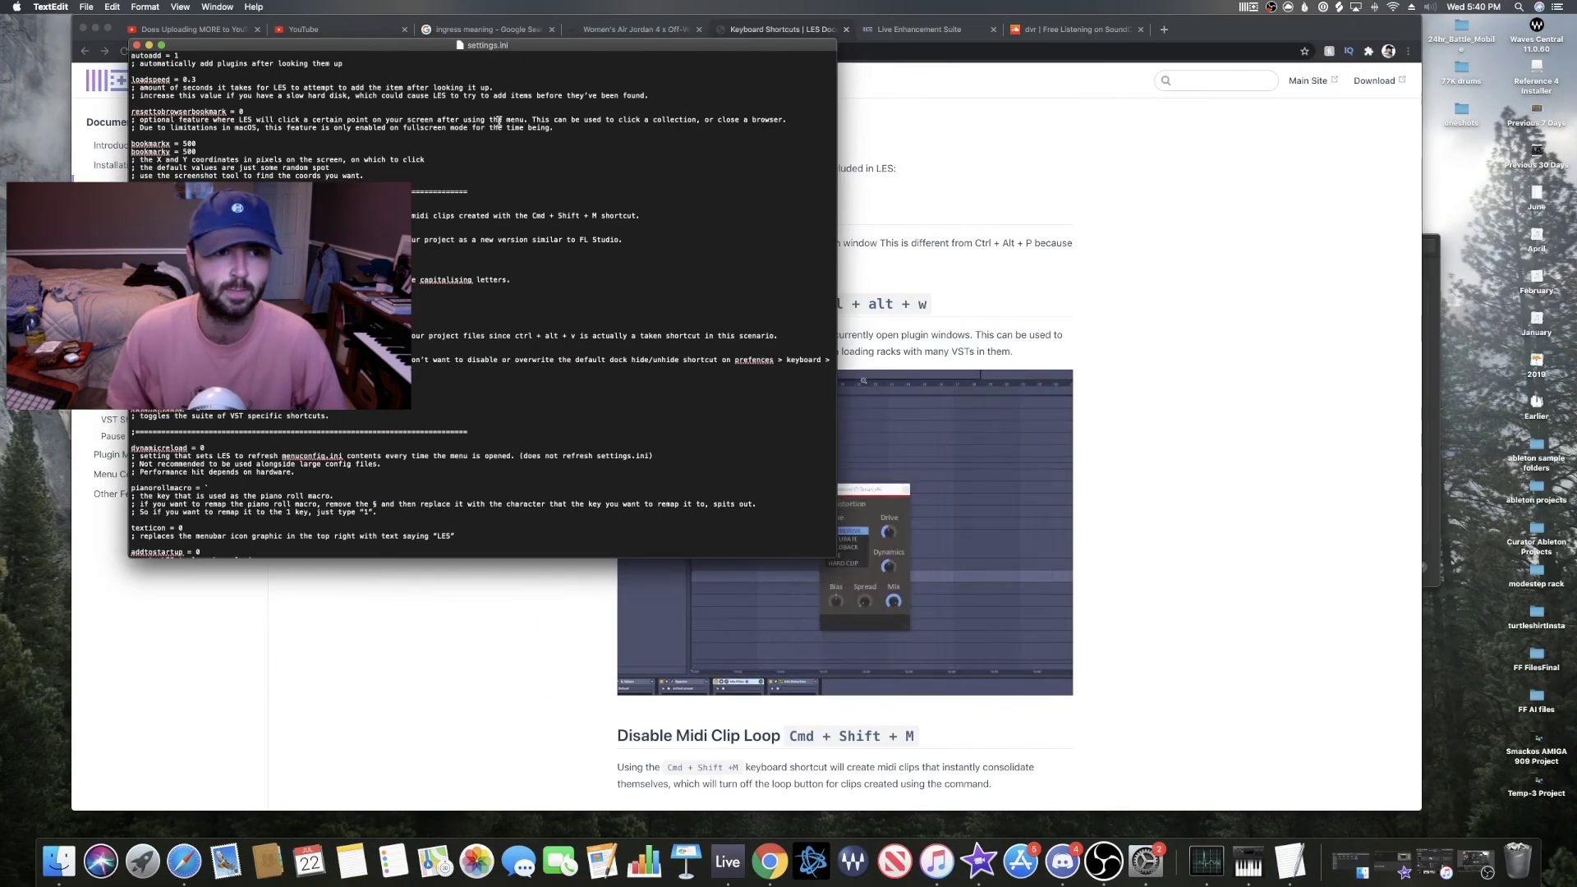
{"action": "left_click_drag", "start_coordinate": [556, 50], "coordinate": [951, 220]}
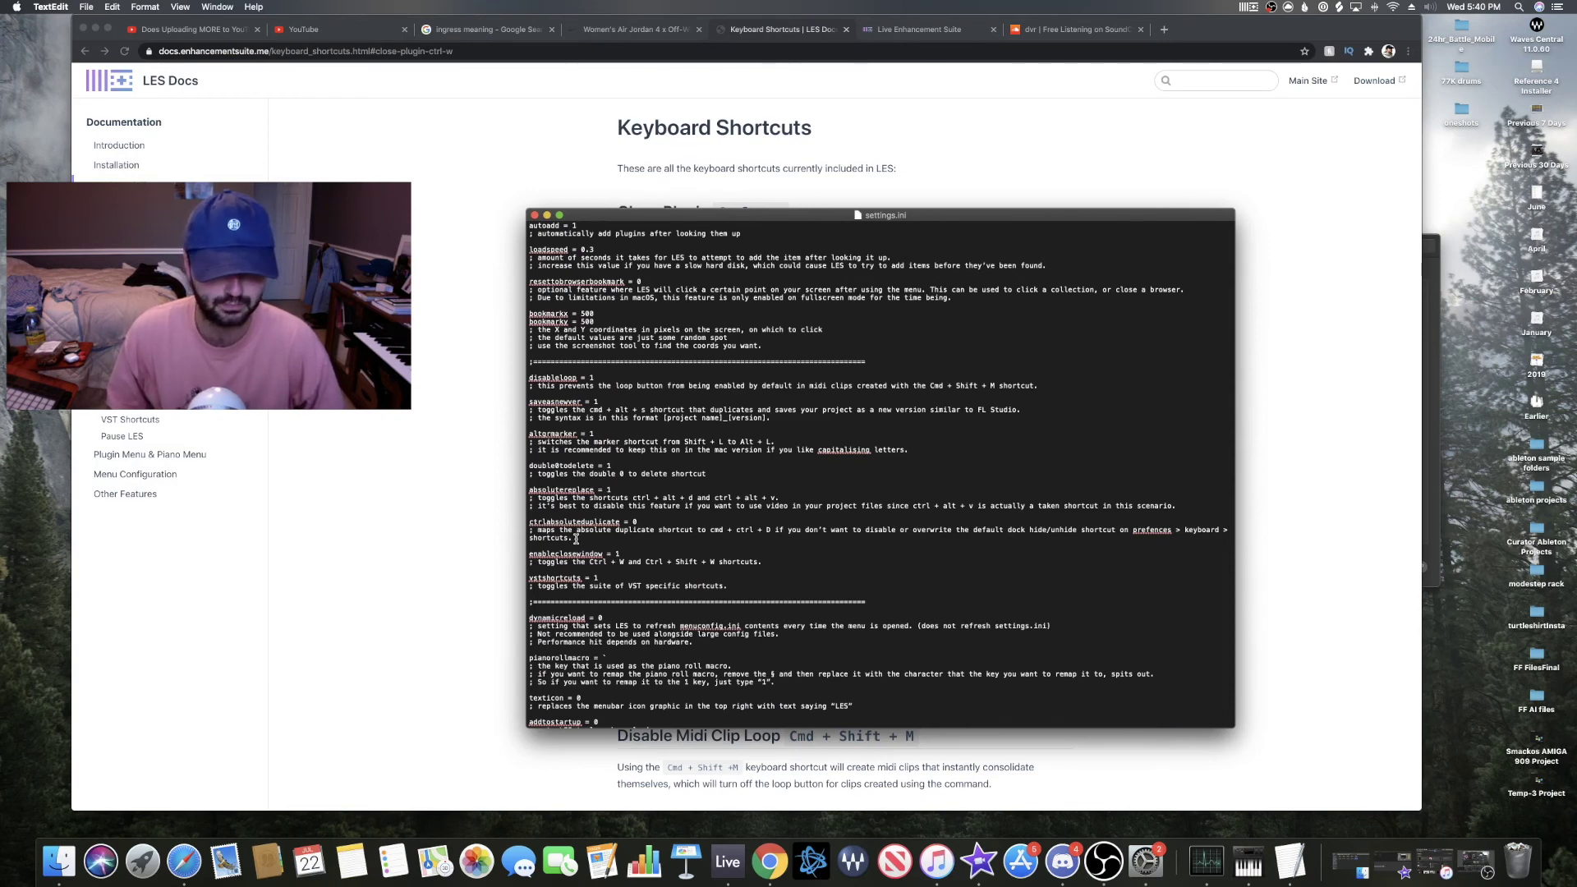
{"action": "scroll", "coordinate": [623, 442], "scroll_direction": "down", "scroll_amount": 2}
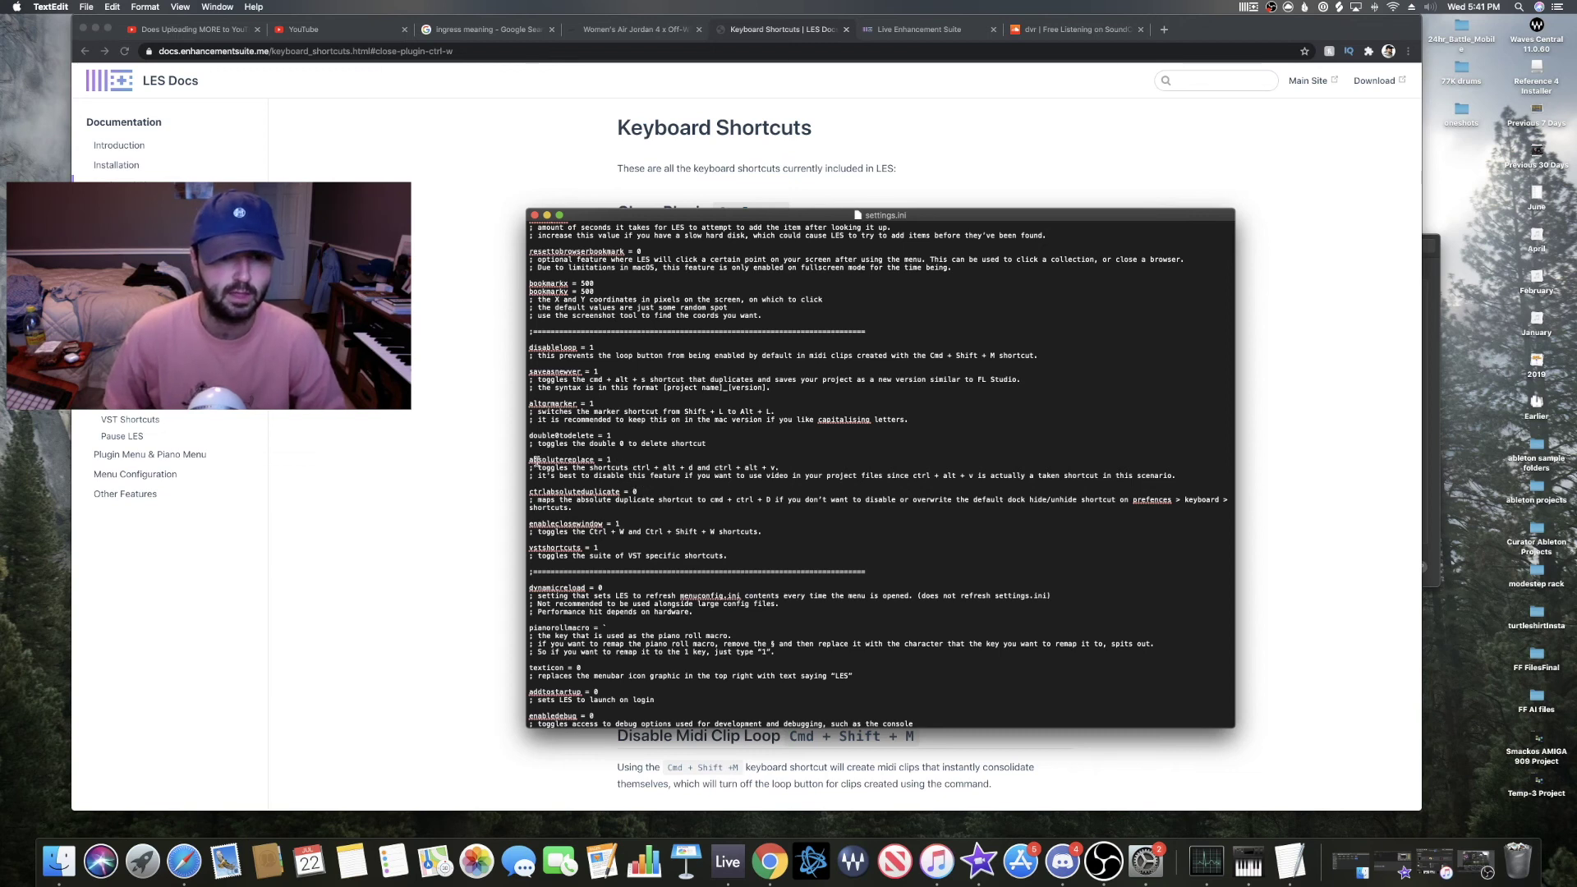
{"action": "left_click_drag", "start_coordinate": [529, 435], "coordinate": [735, 449]}
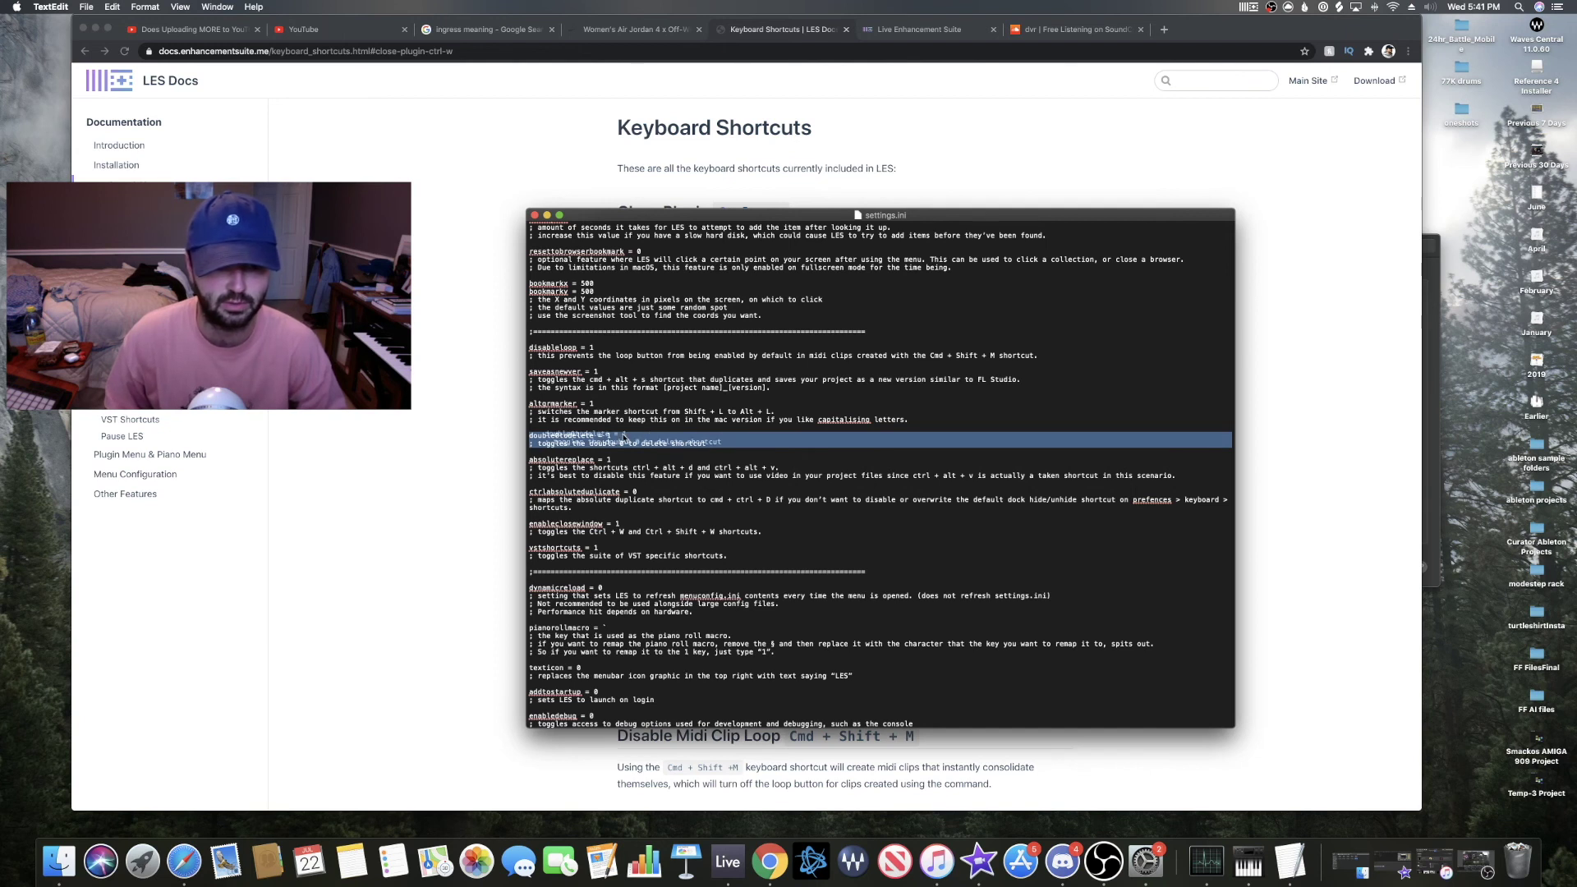
{"action": "left_click", "coordinate": [617, 436]}
{"action": "key", "text": "BackSpace"}
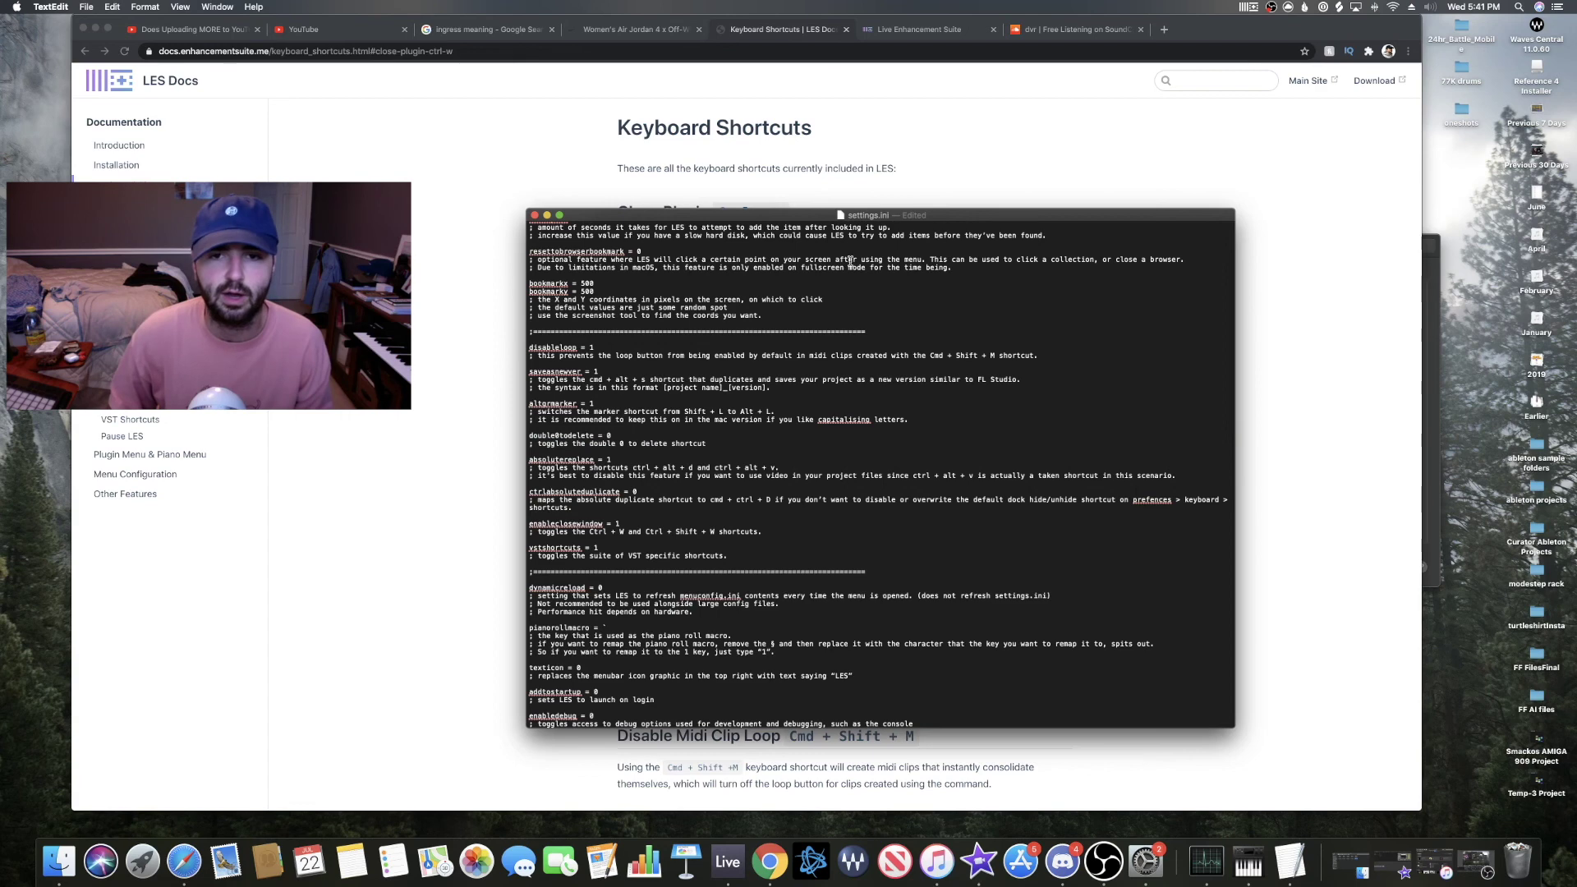
{"action": "left_click_drag", "start_coordinate": [1064, 215], "coordinate": [1064, 184]}
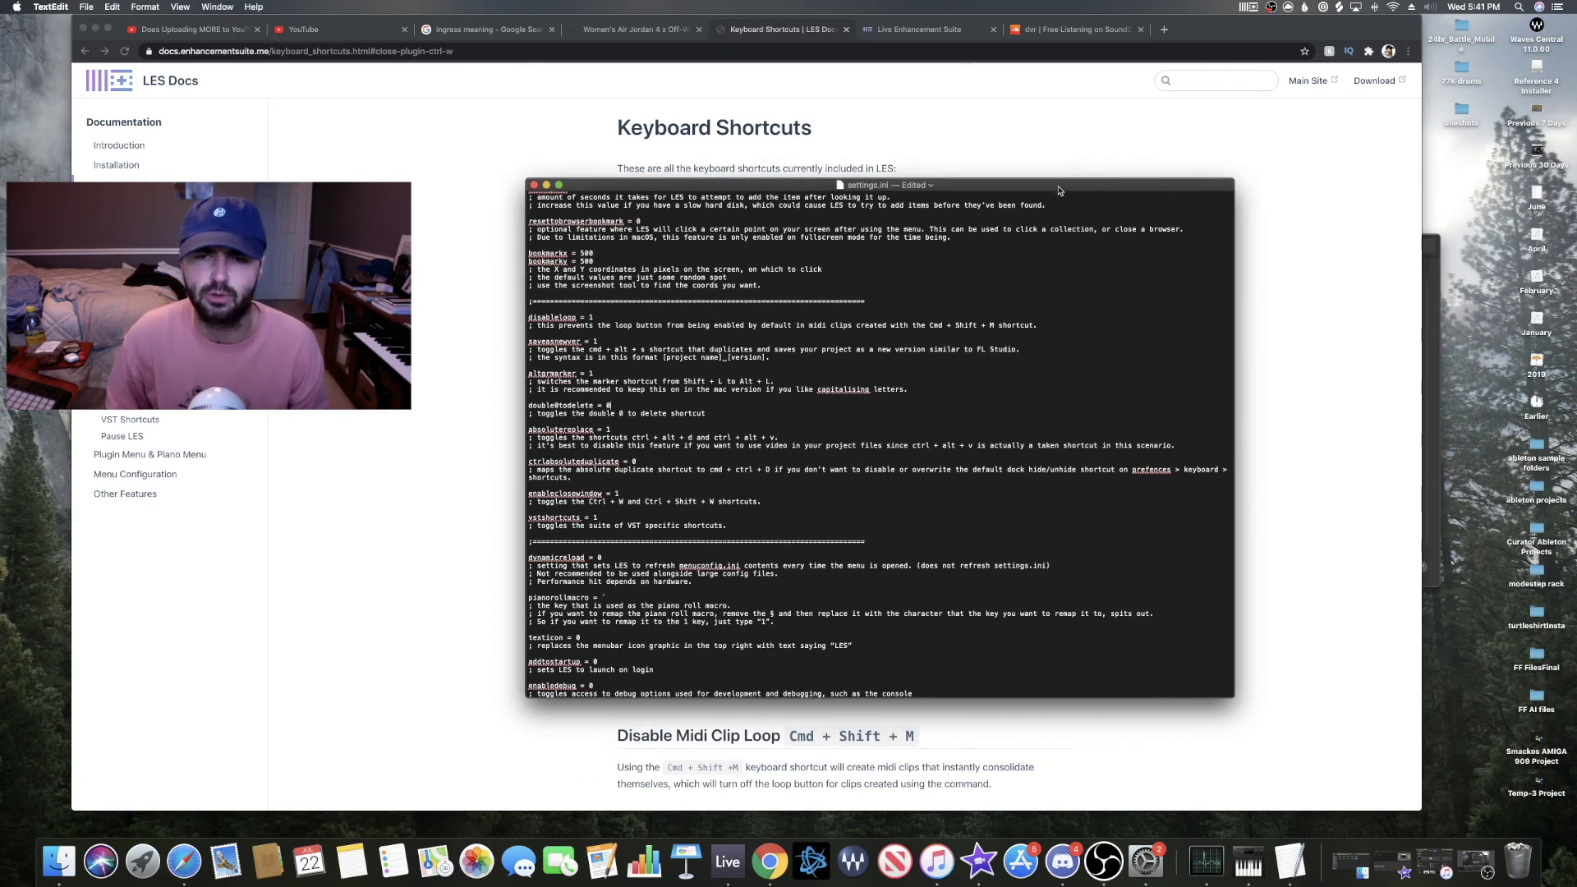
Step: Look over the saveasnewver value, then reload Live Enhancement Suite from its menu-bar menu
{"action": "left_click", "coordinate": [1249, 7]}
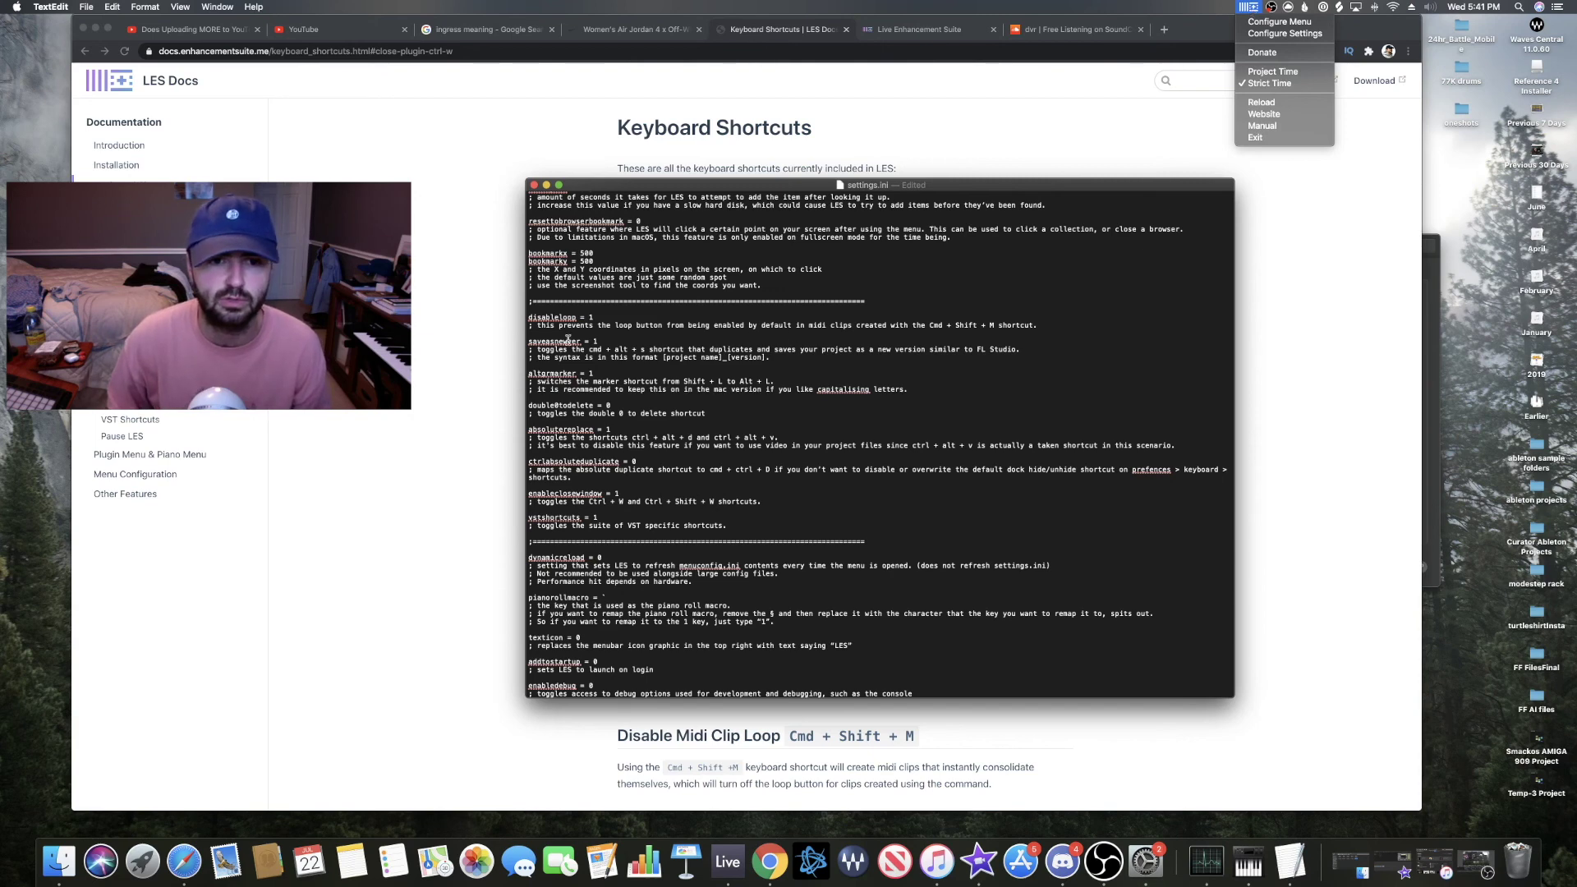
{"action": "left_click", "coordinate": [588, 317]}
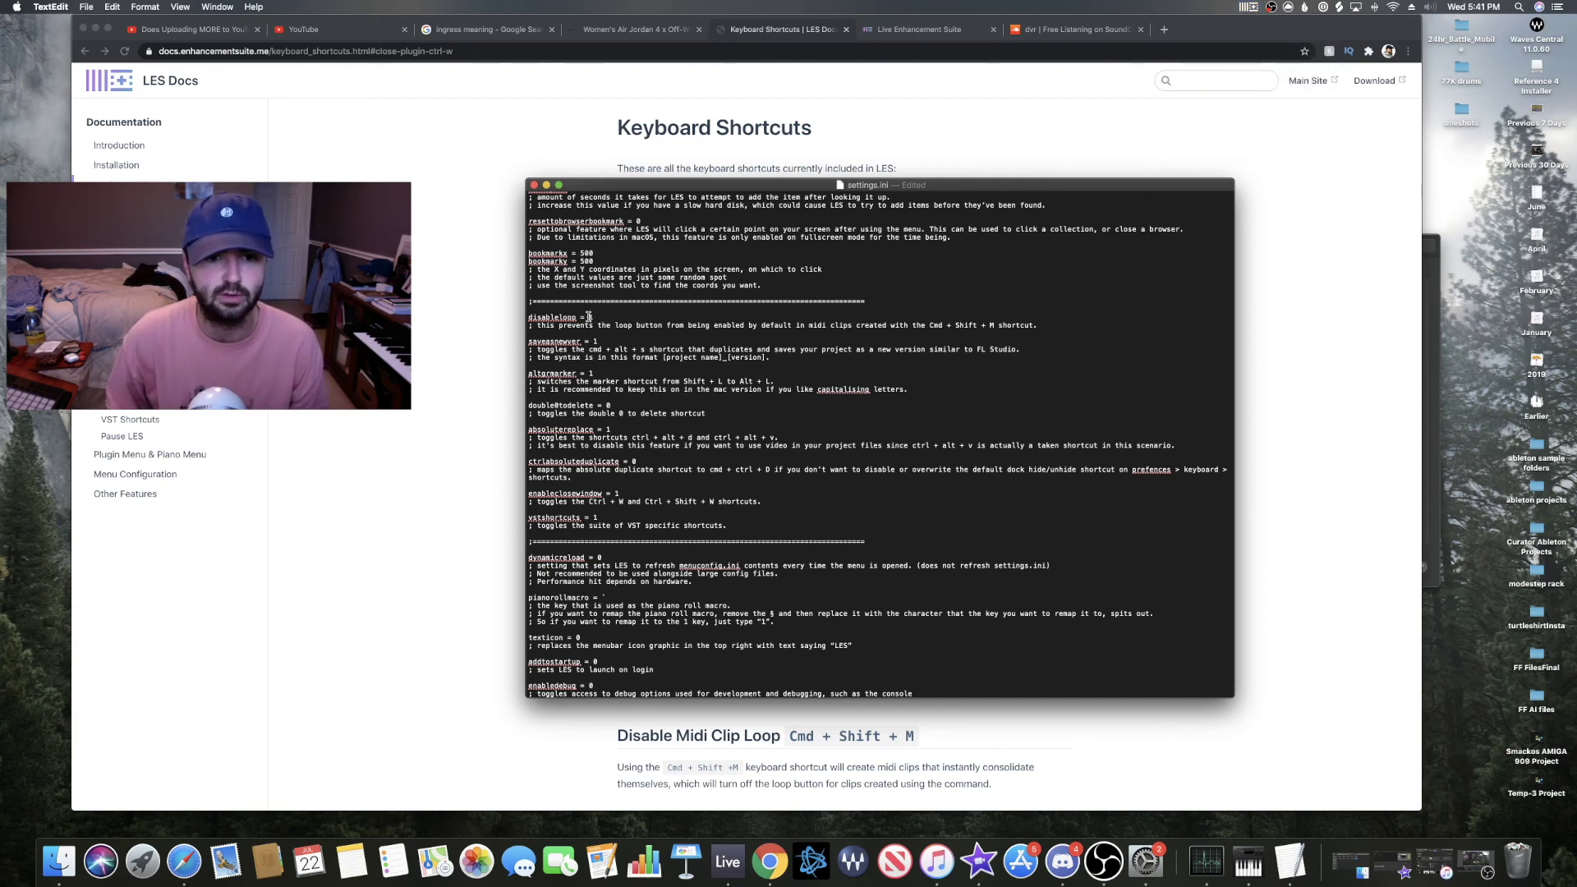
{"action": "double_click", "coordinate": [595, 341]}
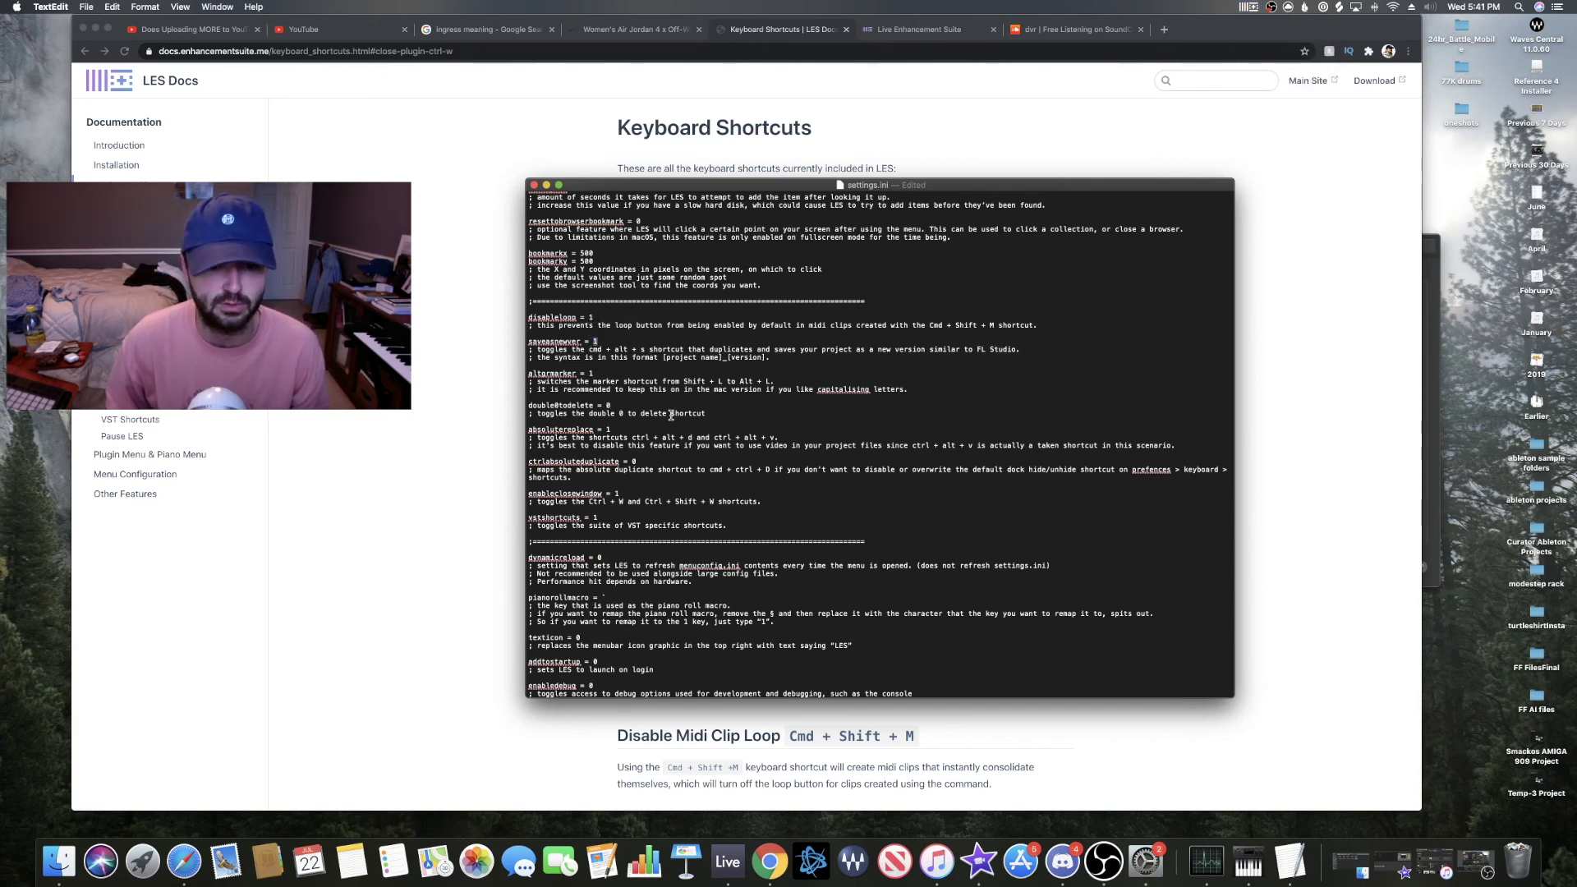
{"action": "left_click", "coordinate": [599, 558]}
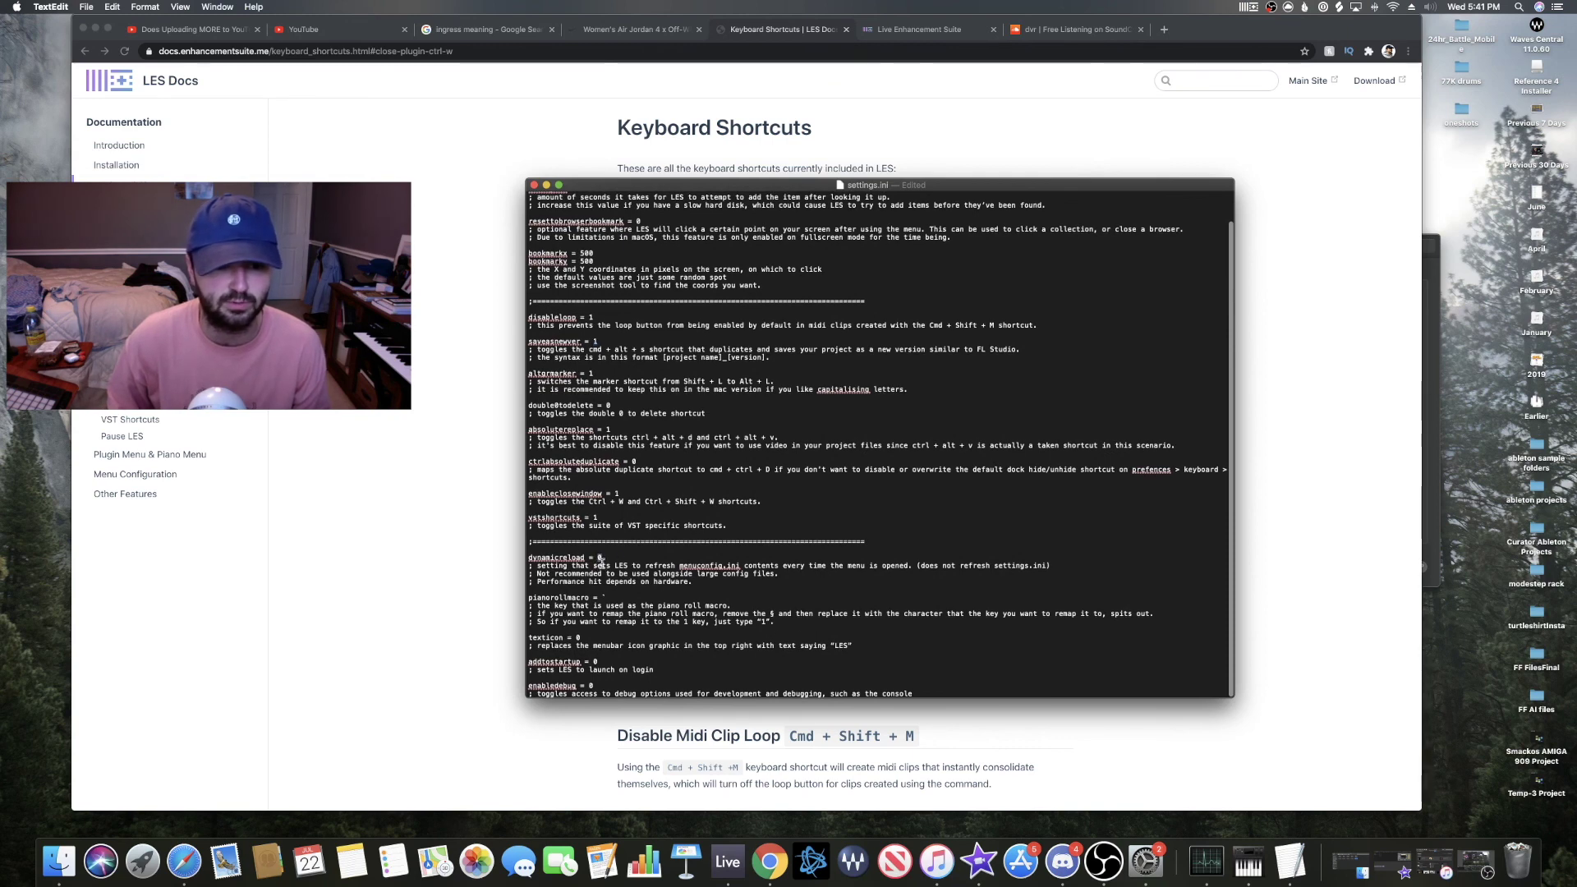
{"action": "scroll", "coordinate": [629, 513], "scroll_direction": "up", "scroll_amount": 2}
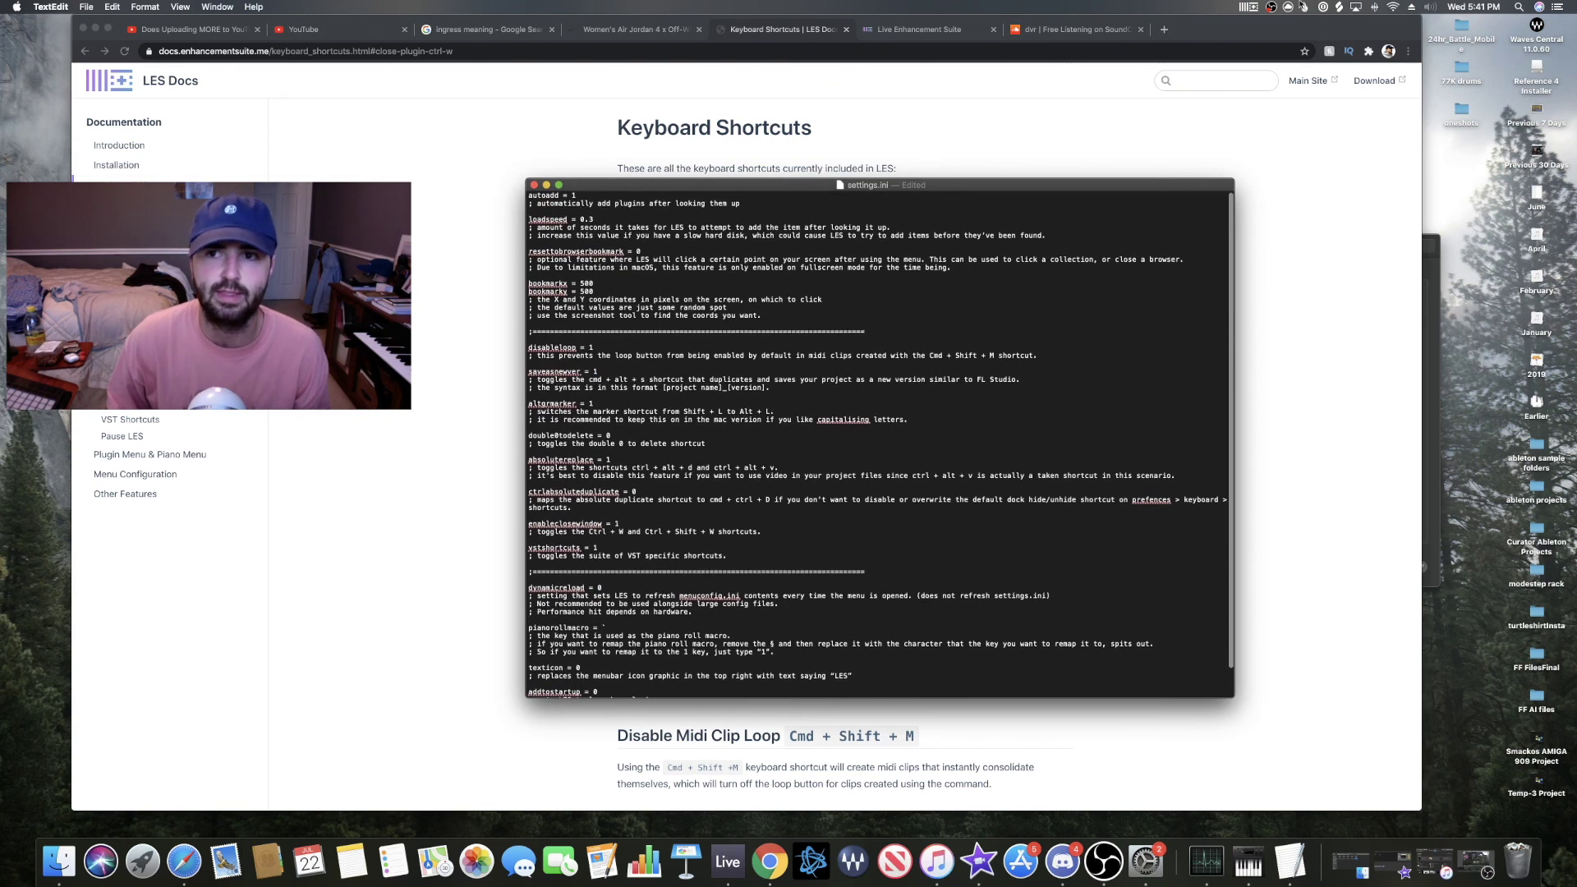
{"action": "left_click", "coordinate": [1249, 8]}
{"action": "left_click", "coordinate": [1265, 102]}
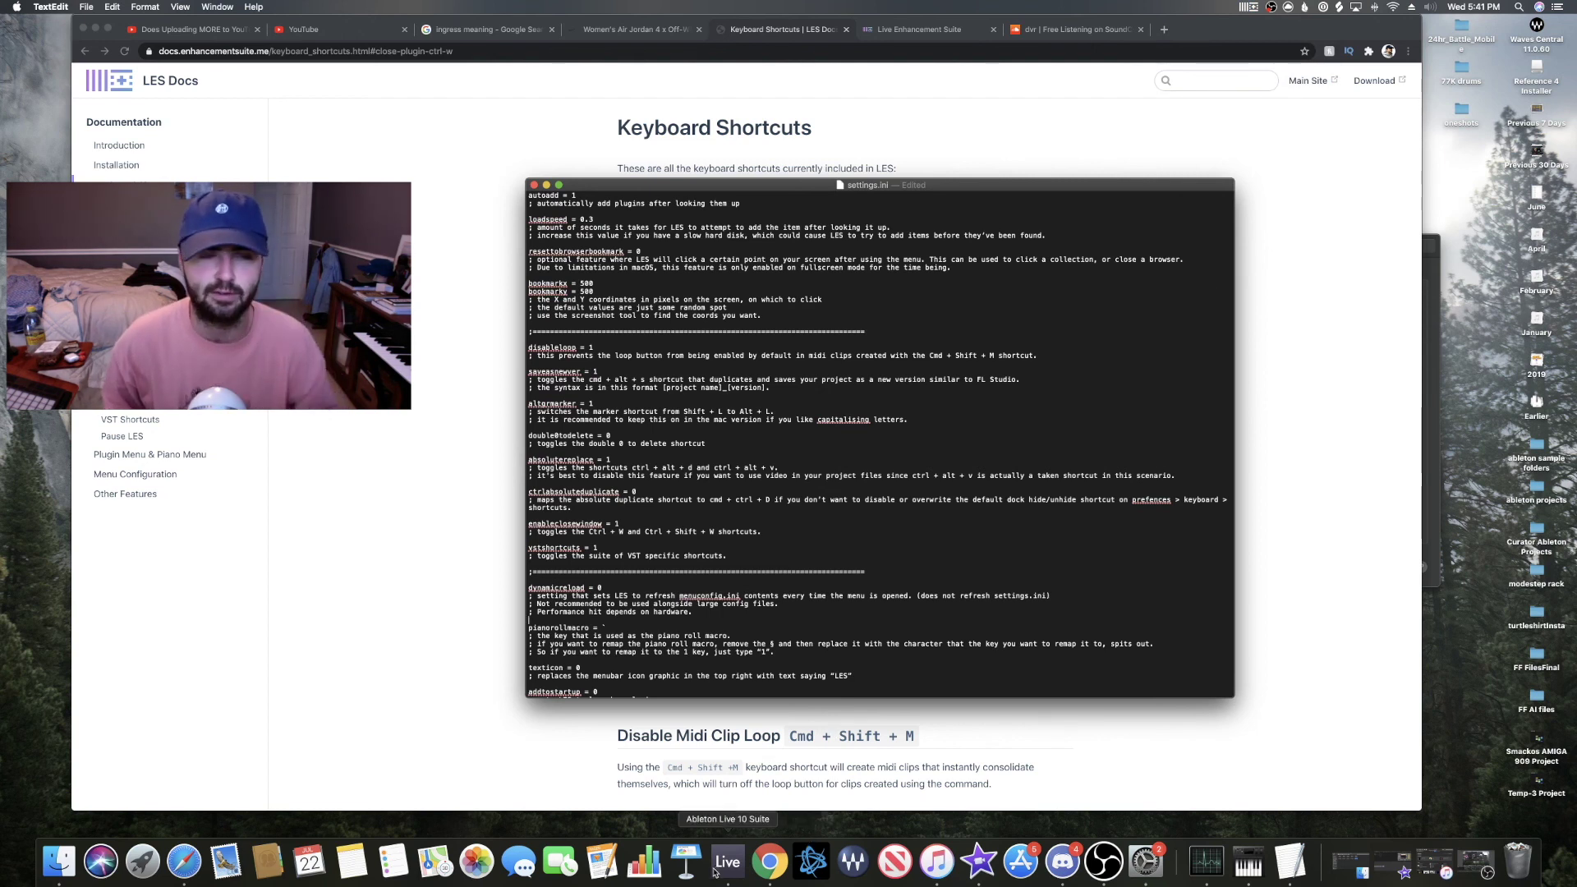
Step: Switch back to Live from the Dock and open the UZ_SS_labeled_processed folder in the browser sidebar
{"action": "left_click", "coordinate": [714, 869]}
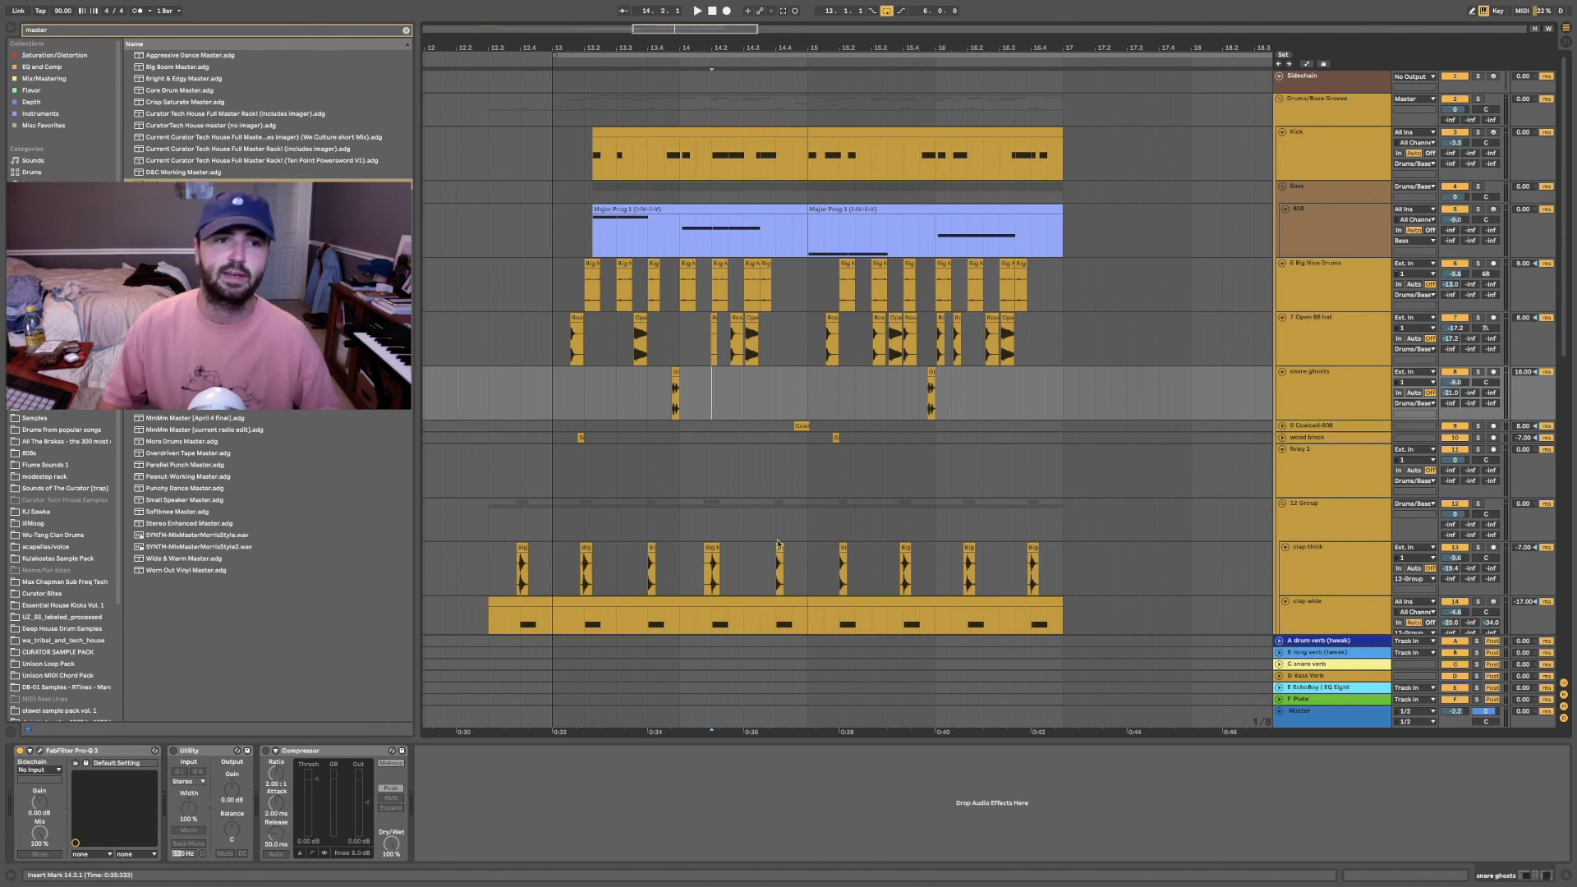
{"action": "scroll", "coordinate": [63, 493], "scroll_direction": "down", "scroll_amount": 4}
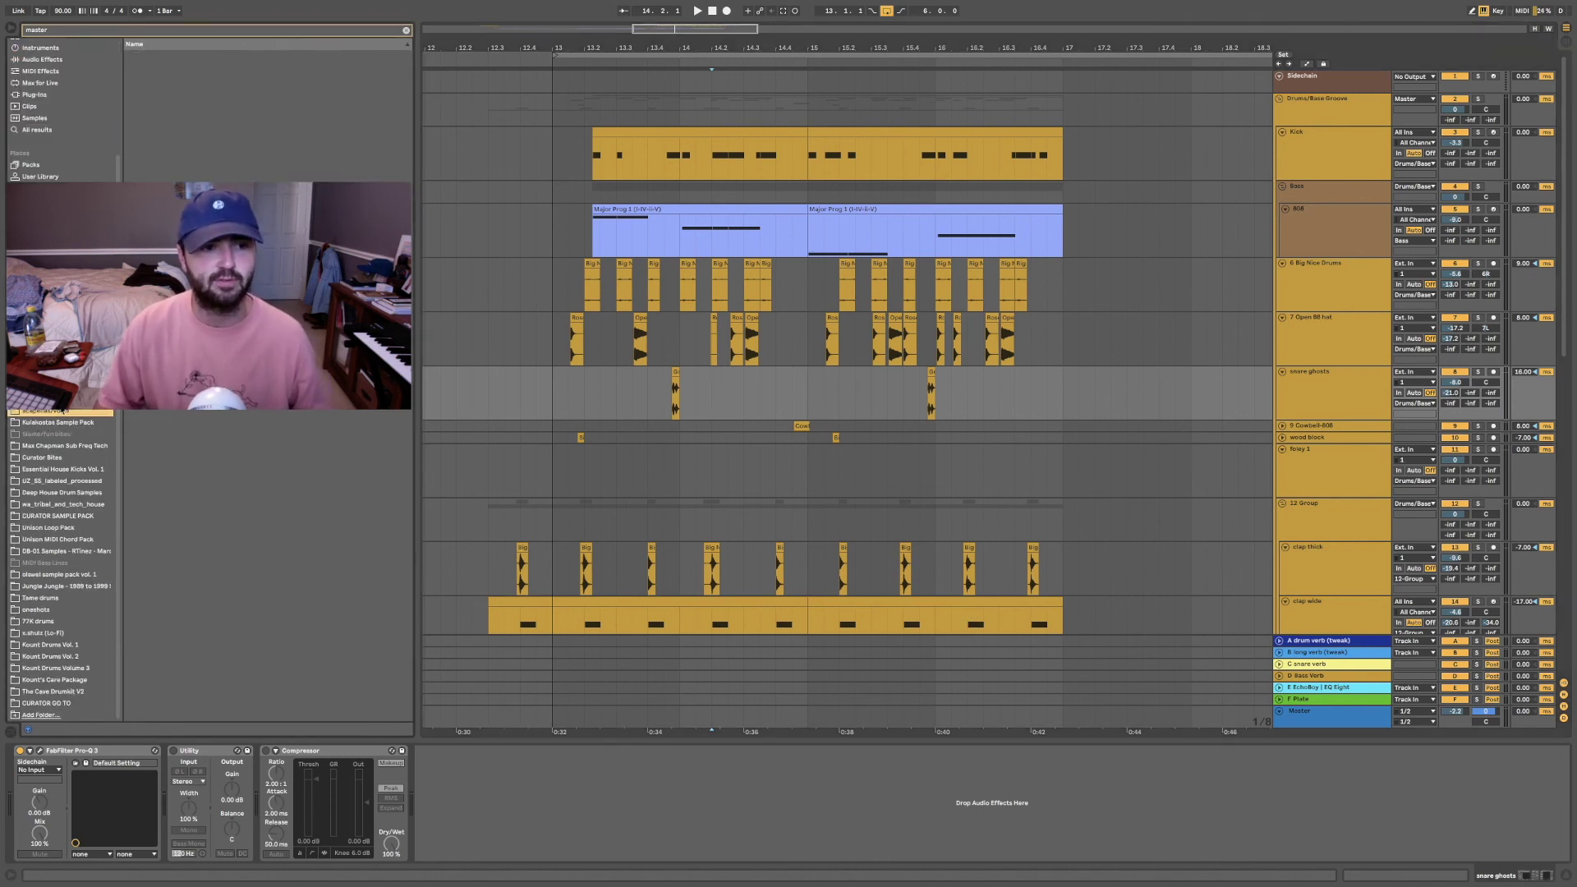
{"action": "left_click", "coordinate": [63, 480]}
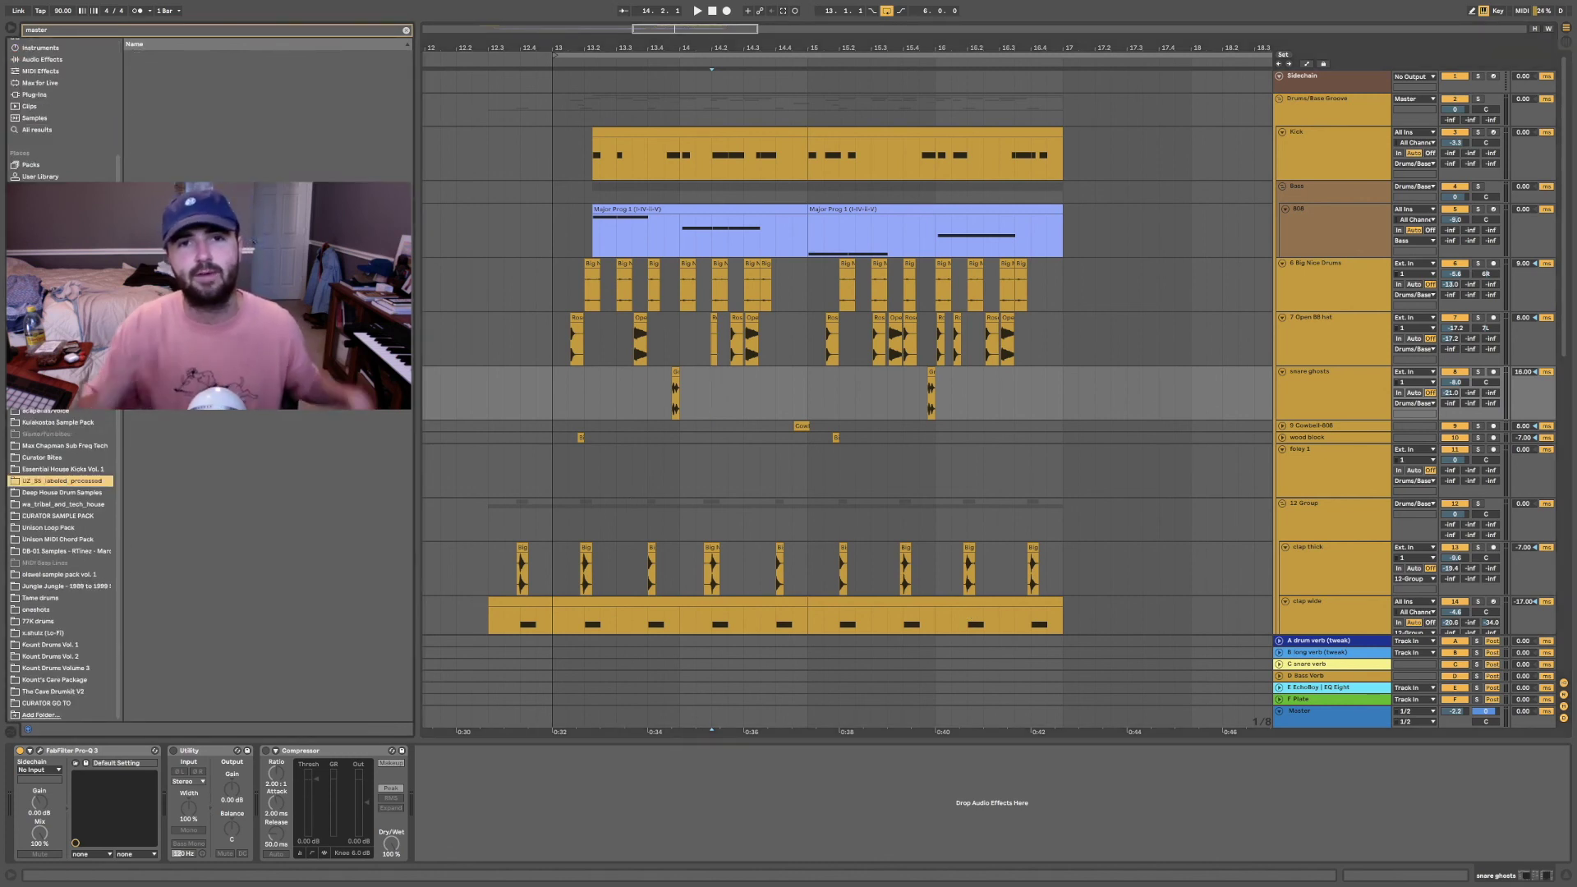